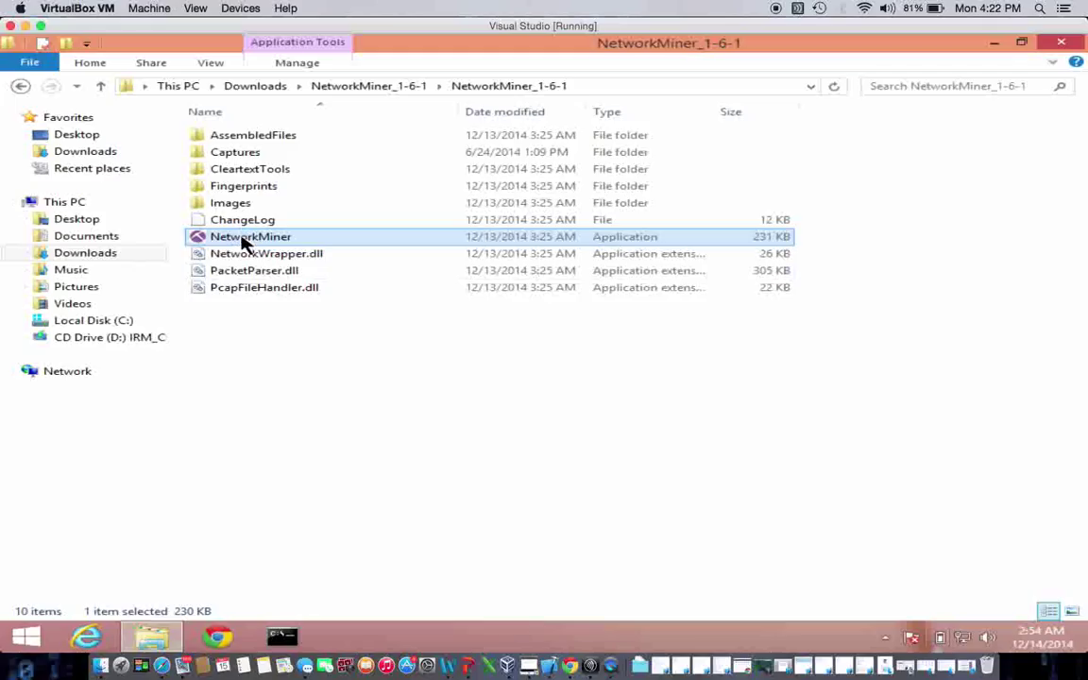
Launch the NetworkMiner application from its extracted folder and allow the unverified program to run
double_click(243, 243)
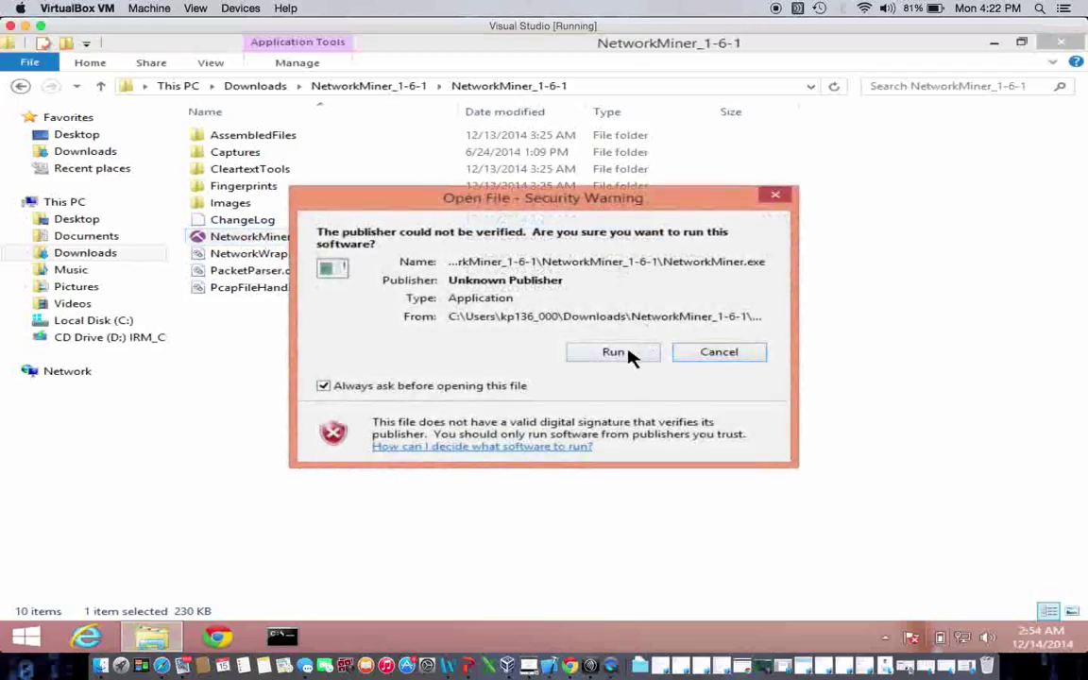
click(629, 351)
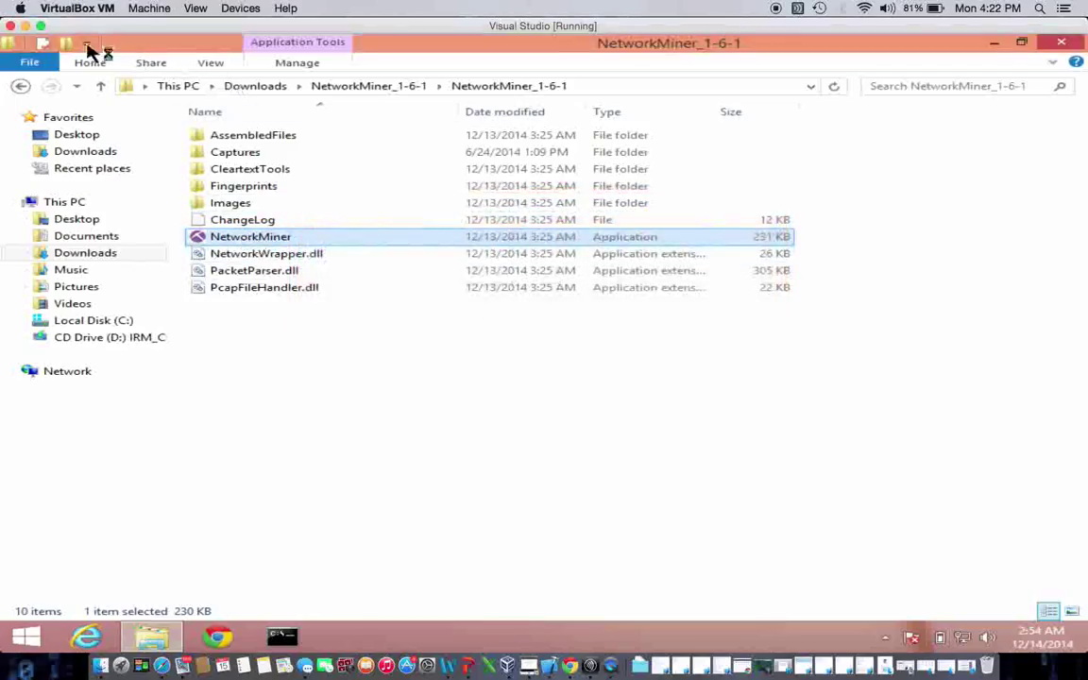
click(26, 26)
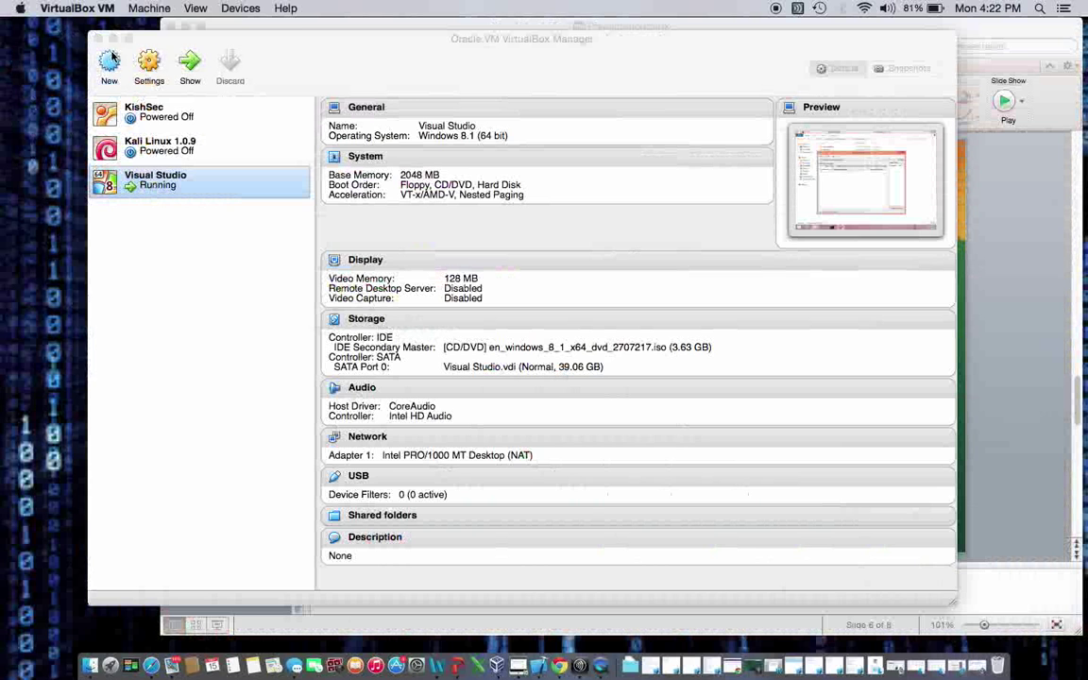
click(113, 39)
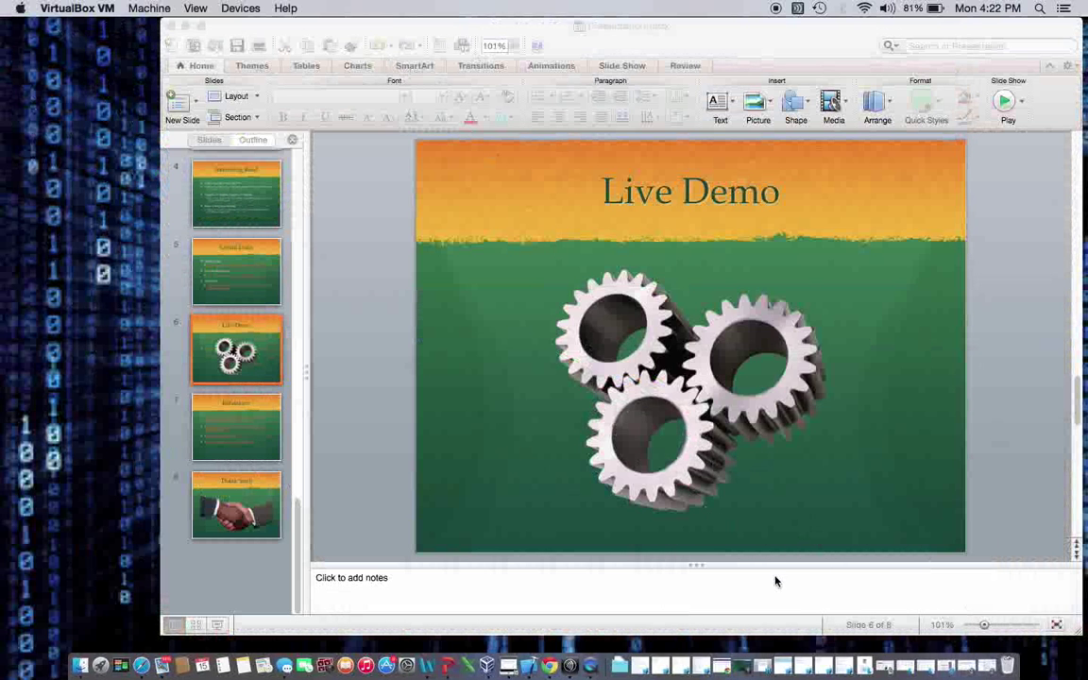
click(973, 663)
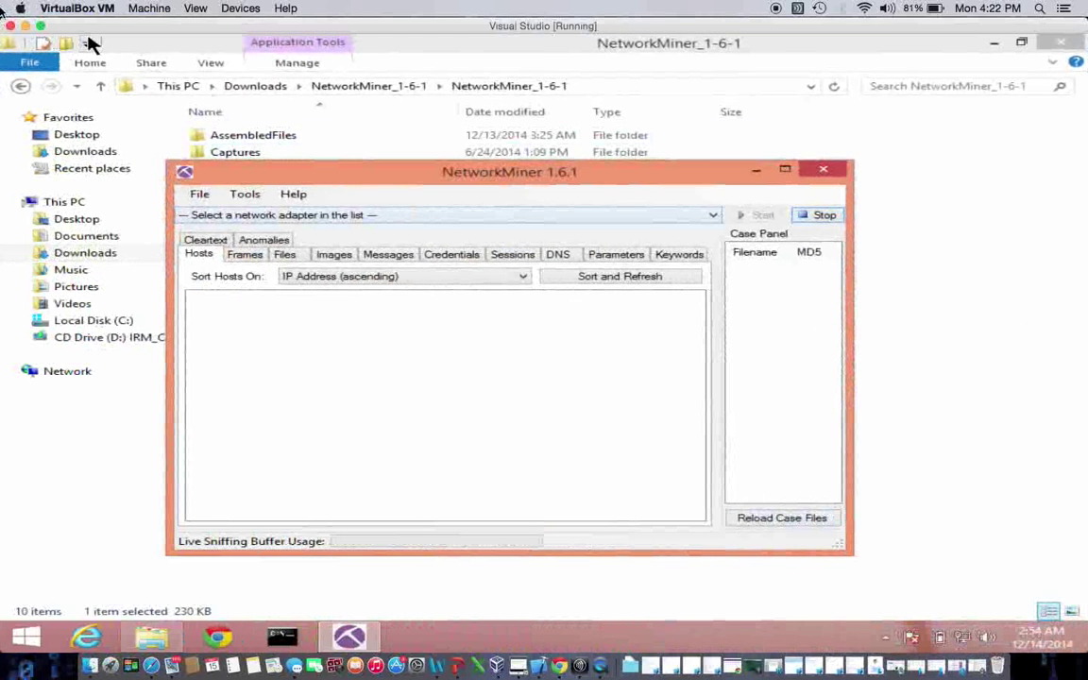
click(25, 26)
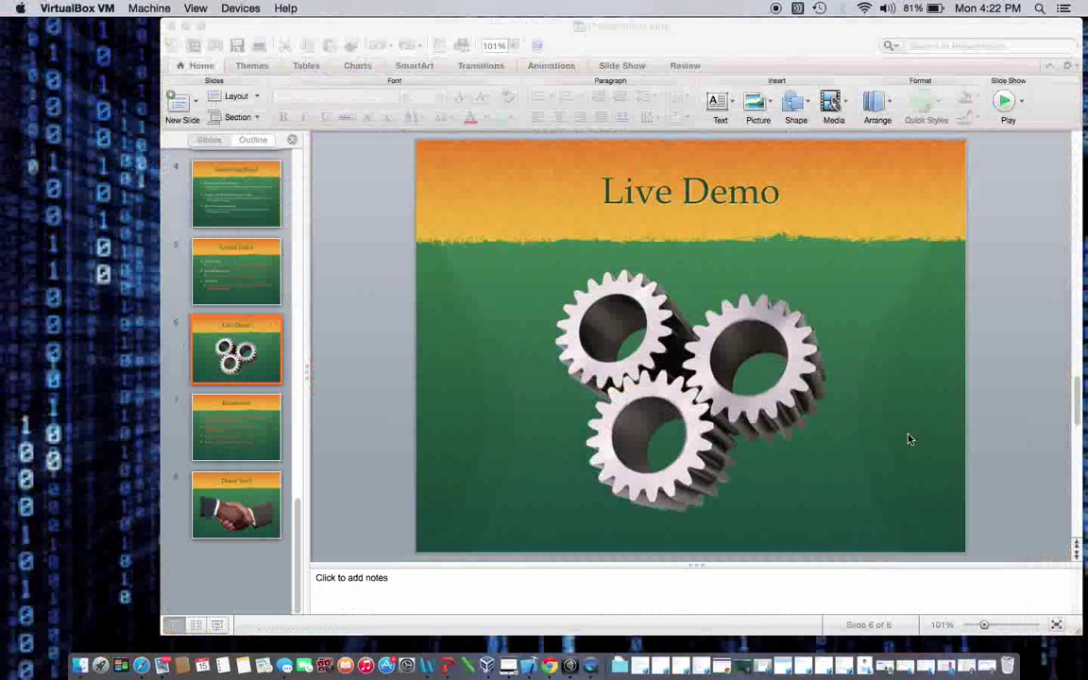
click(960, 663)
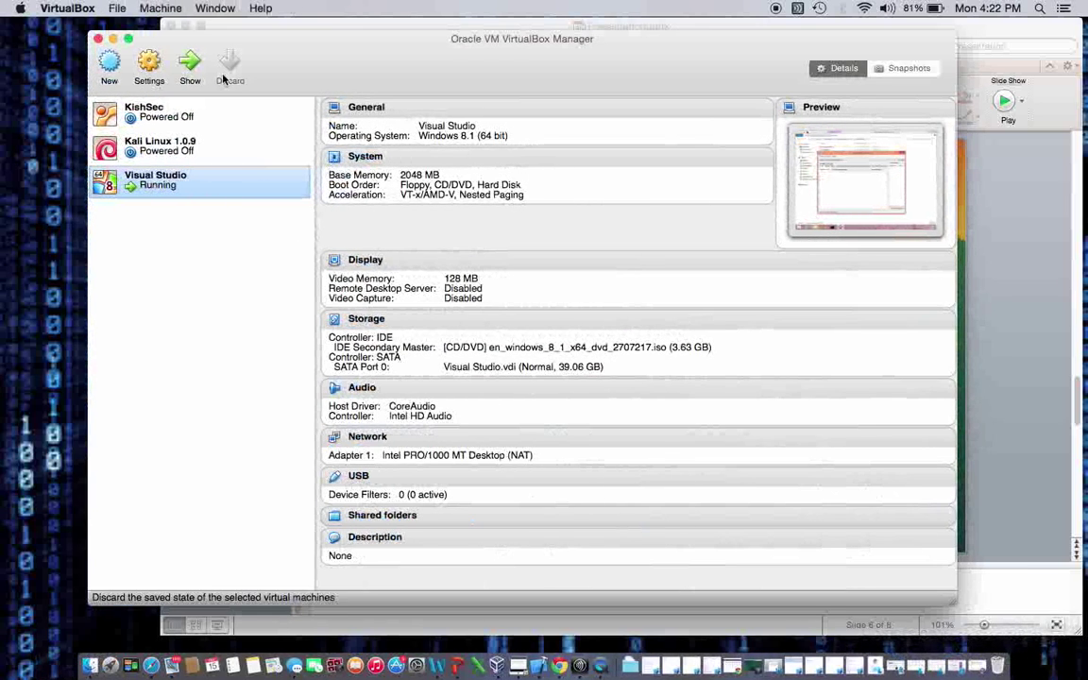
click(973, 665)
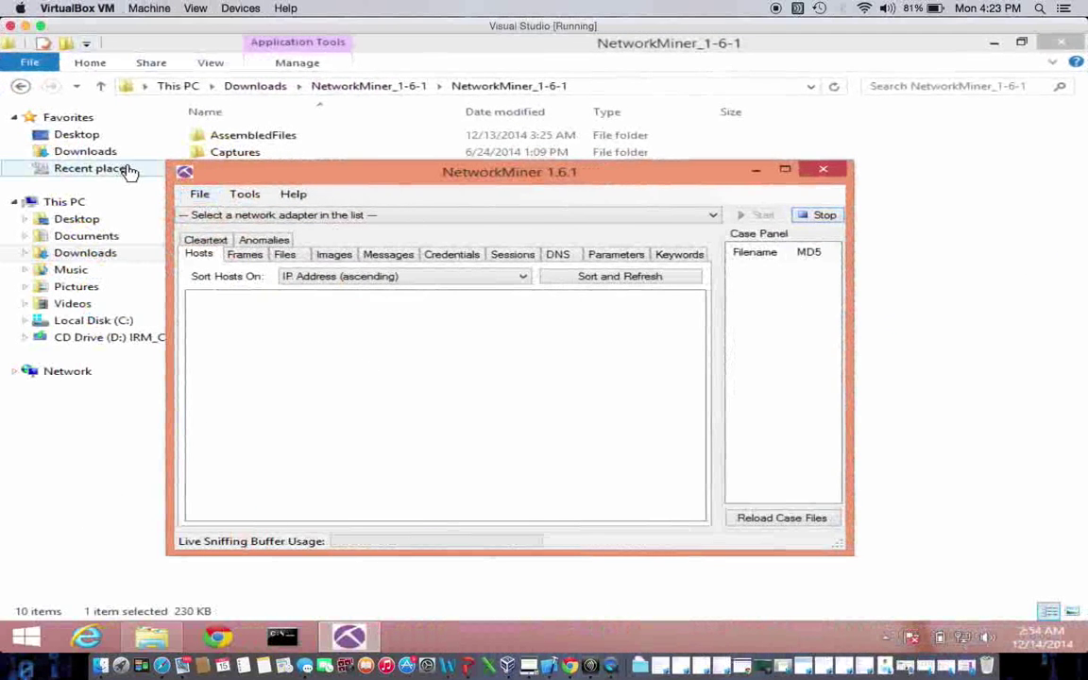
Minimize the file browser window and maximize the NetworkMiner window
click(996, 45)
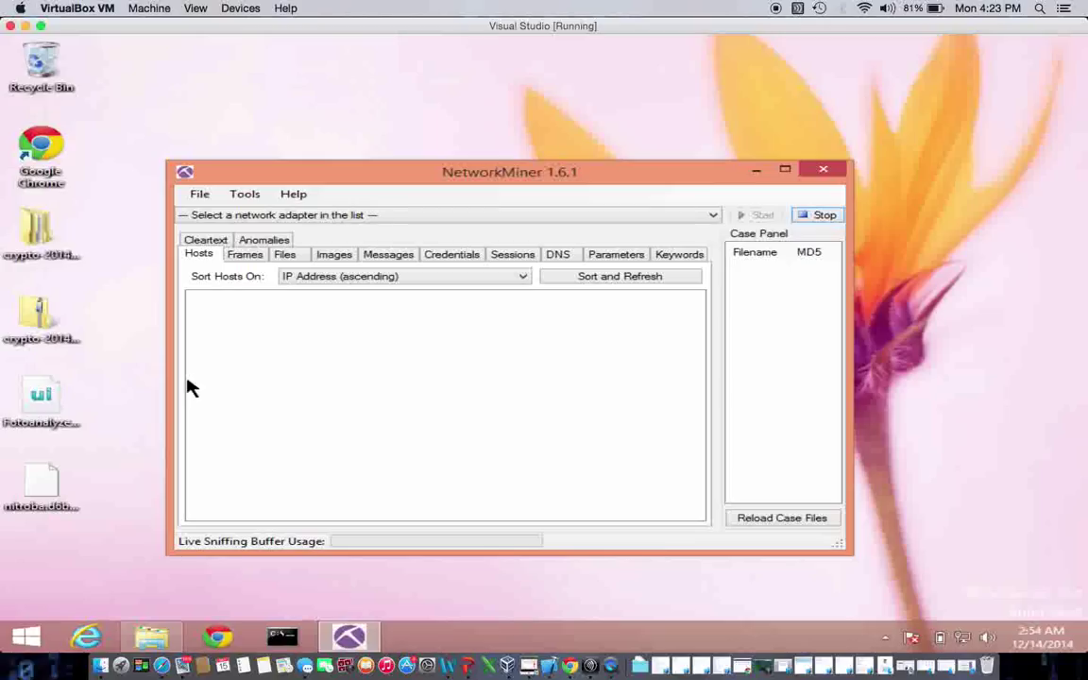
click(52, 482)
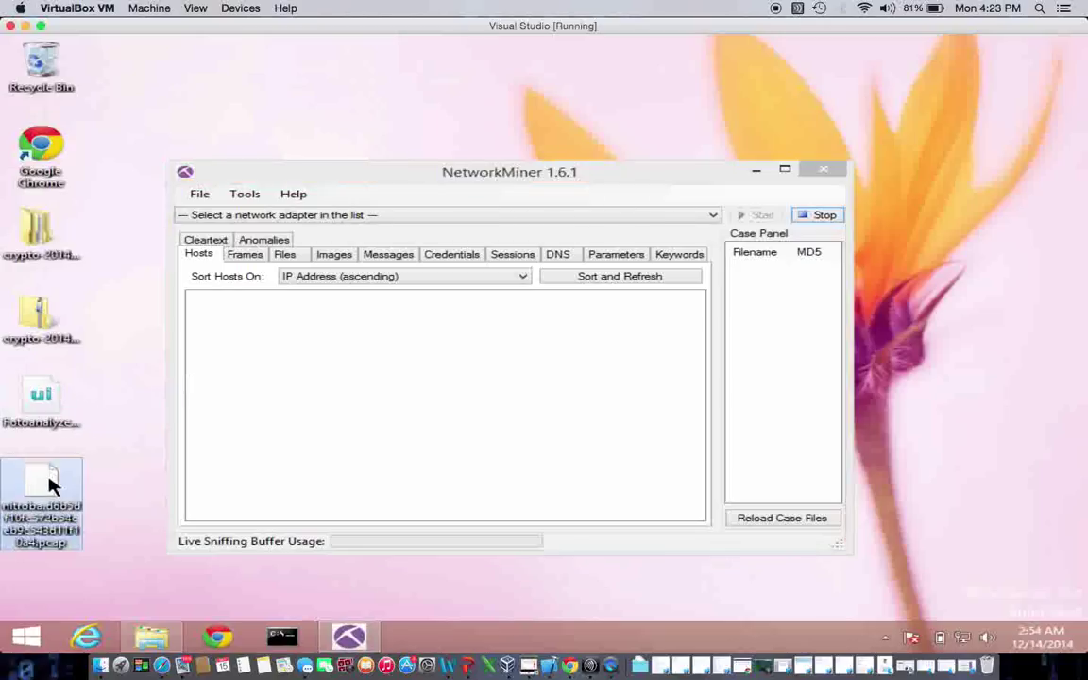
click(202, 196)
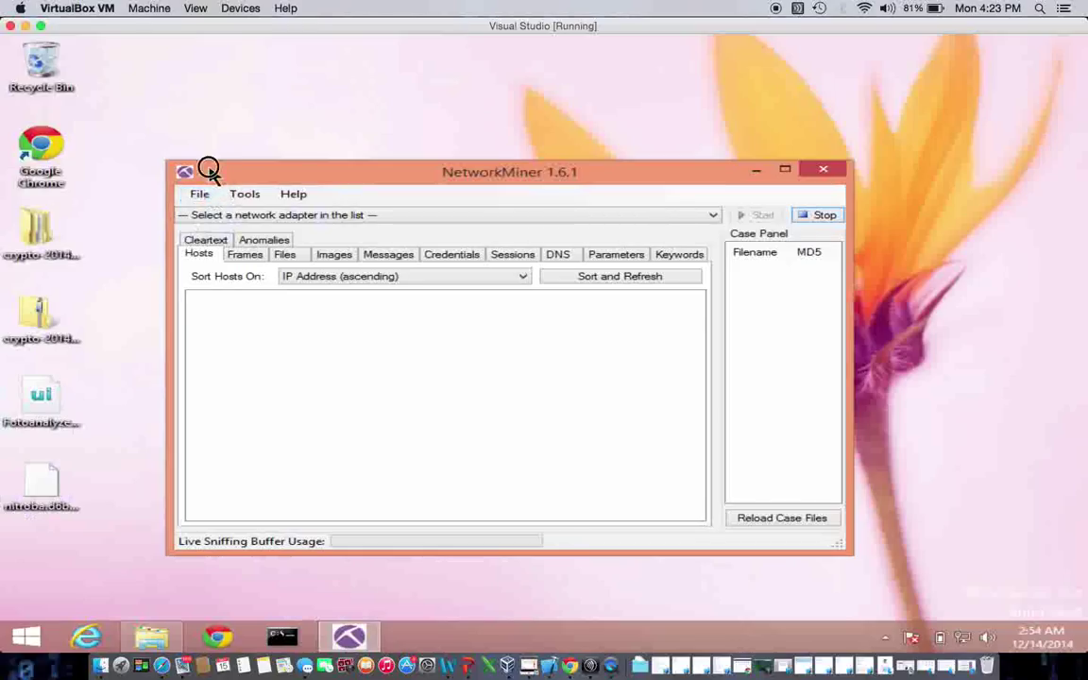
drag(209, 169, 200, 41)
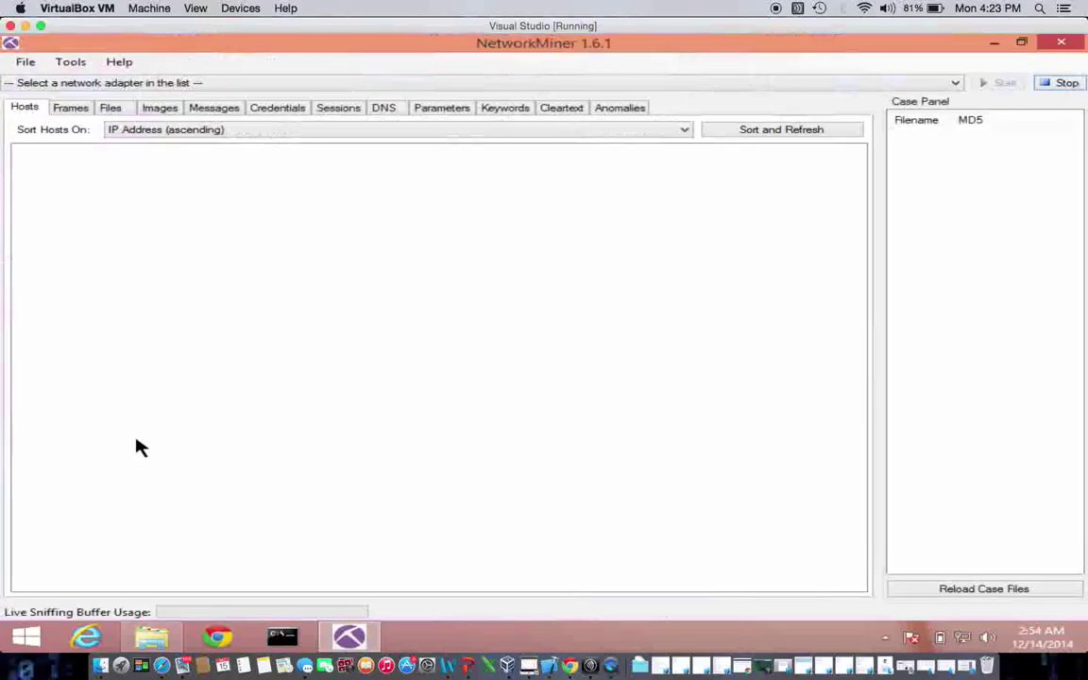
Open the nitroba PCAP capture file from the Desktop folder in NetworkMiner
click(28, 68)
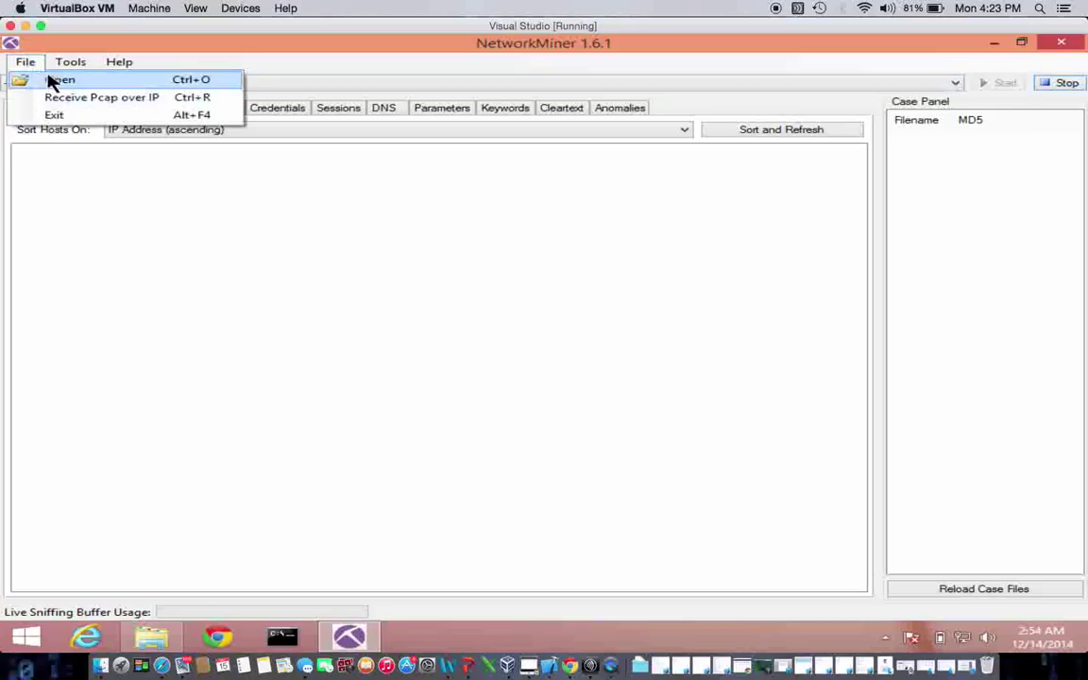
click(55, 81)
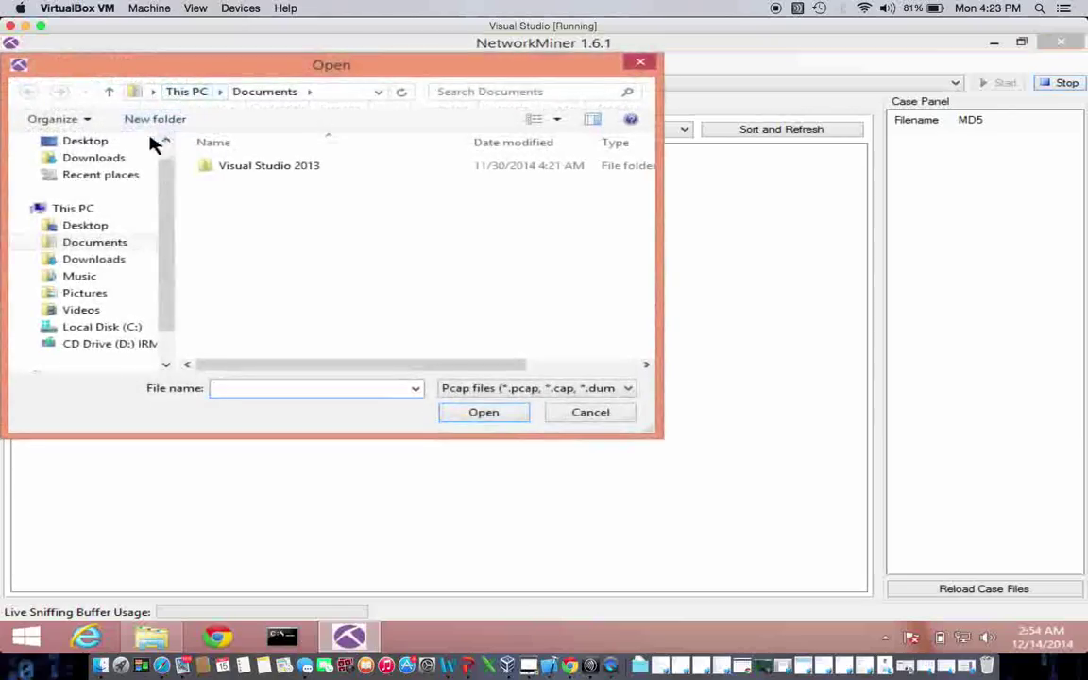
click(74, 225)
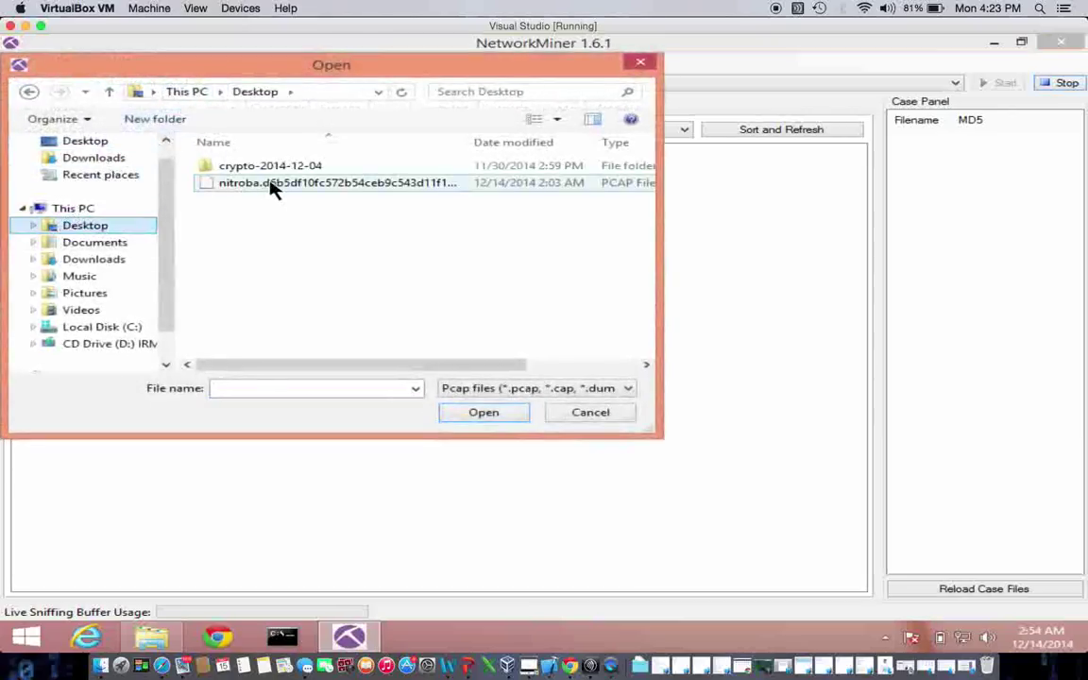
click(272, 185)
click(471, 414)
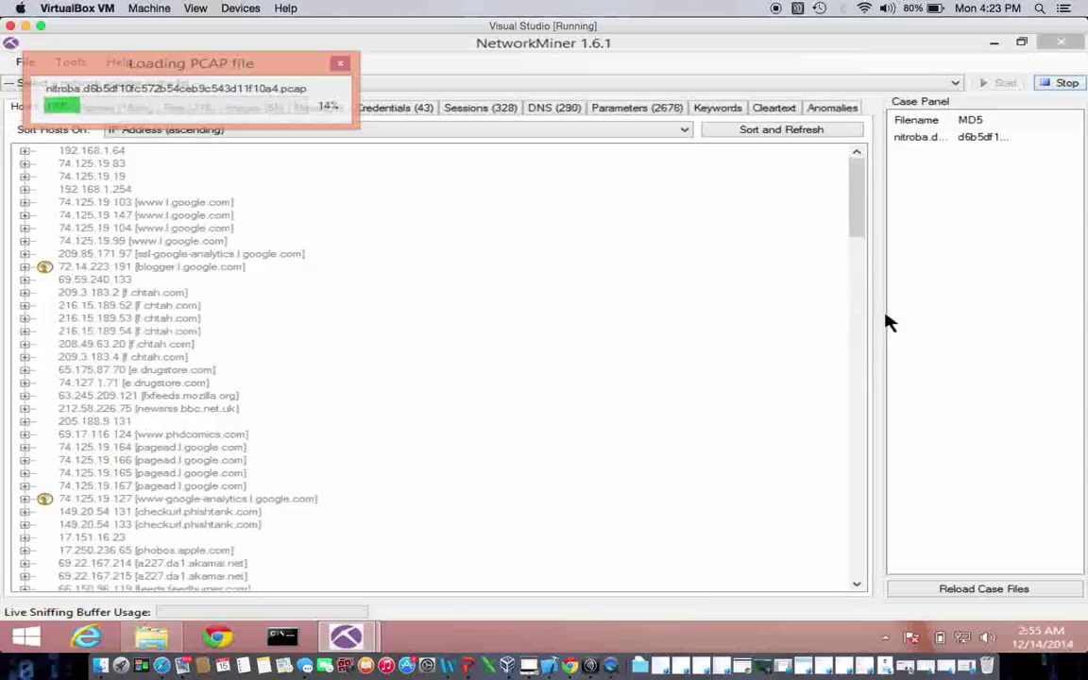
Widen the Case Panel and its MD5 column to show the capture's full hash, and move the loading progress window aside
drag(880, 312, 807, 303)
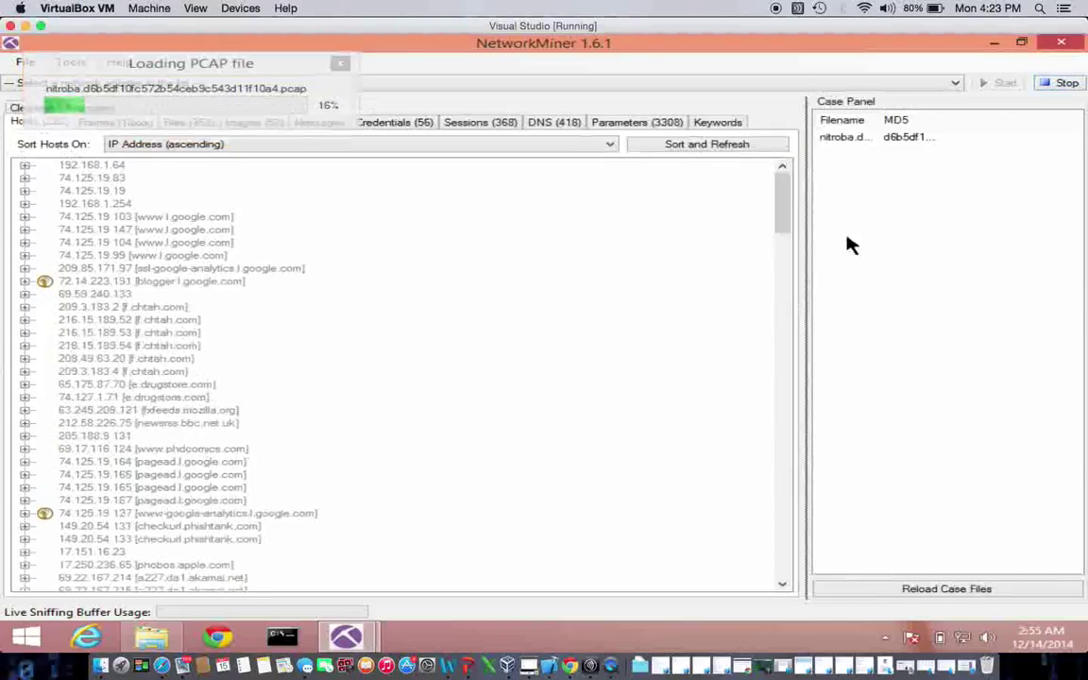
double_click(932, 119)
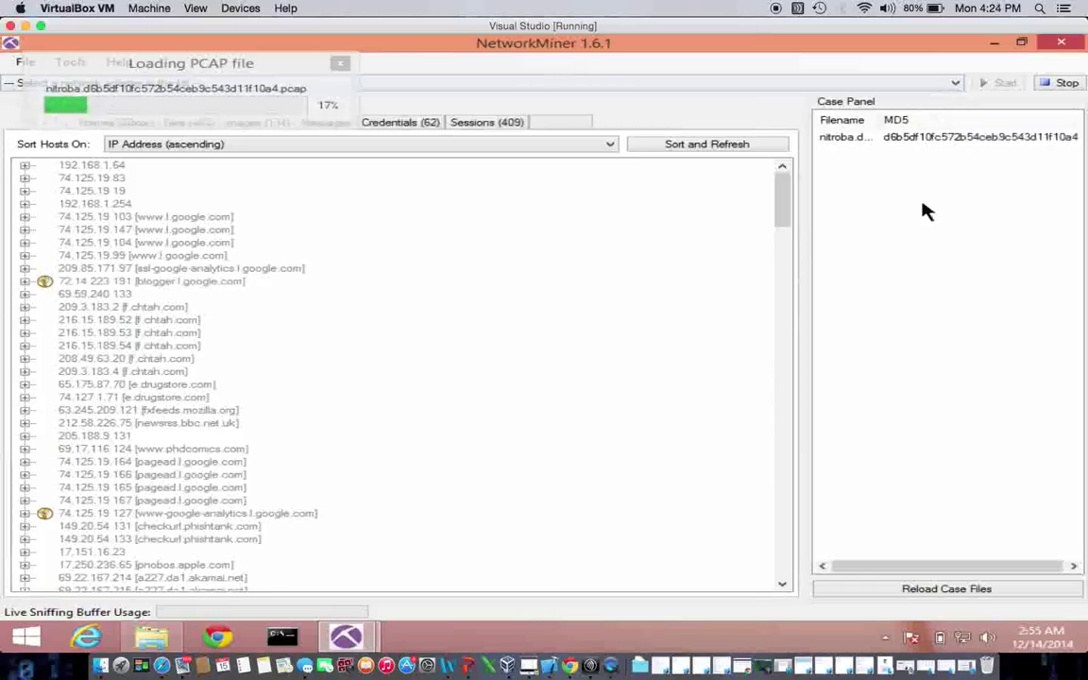
click(905, 137)
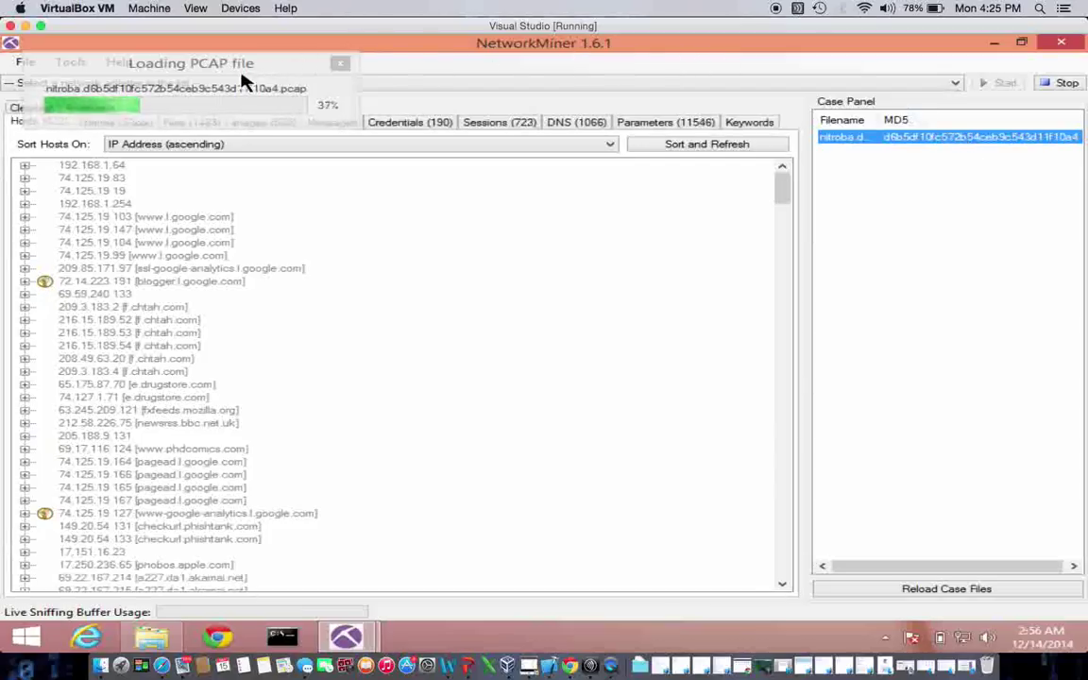
drag(262, 71, 512, 198)
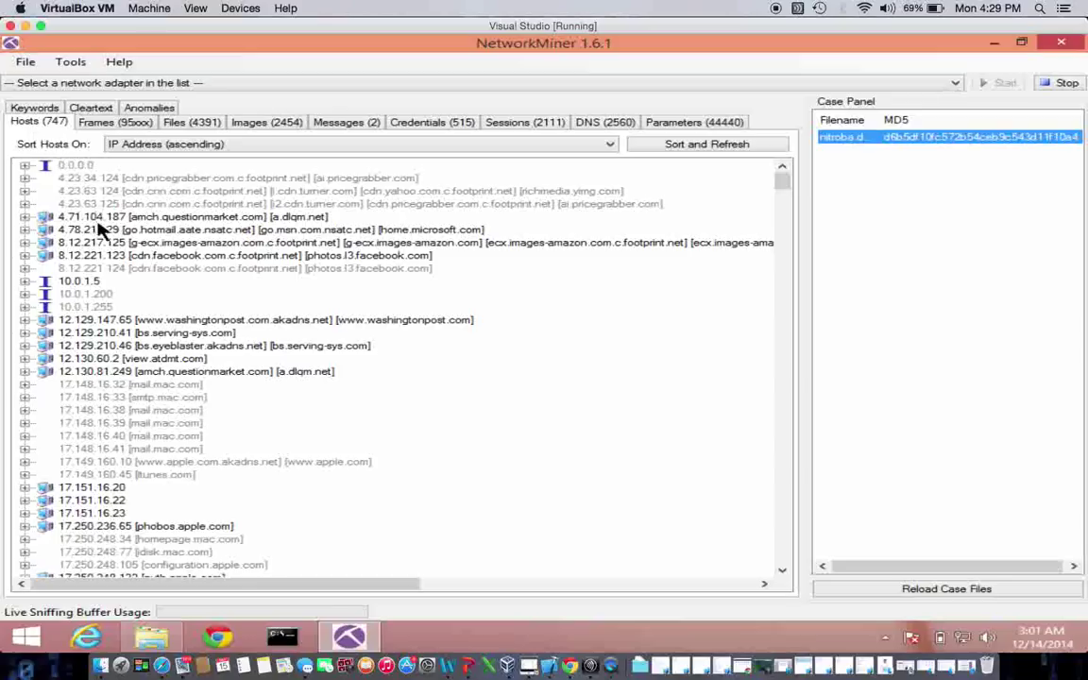
Expand host 12.129.210.41 (bs.serving-sys.com) and examine its MAC address, hostname and operating system entries
click(86, 335)
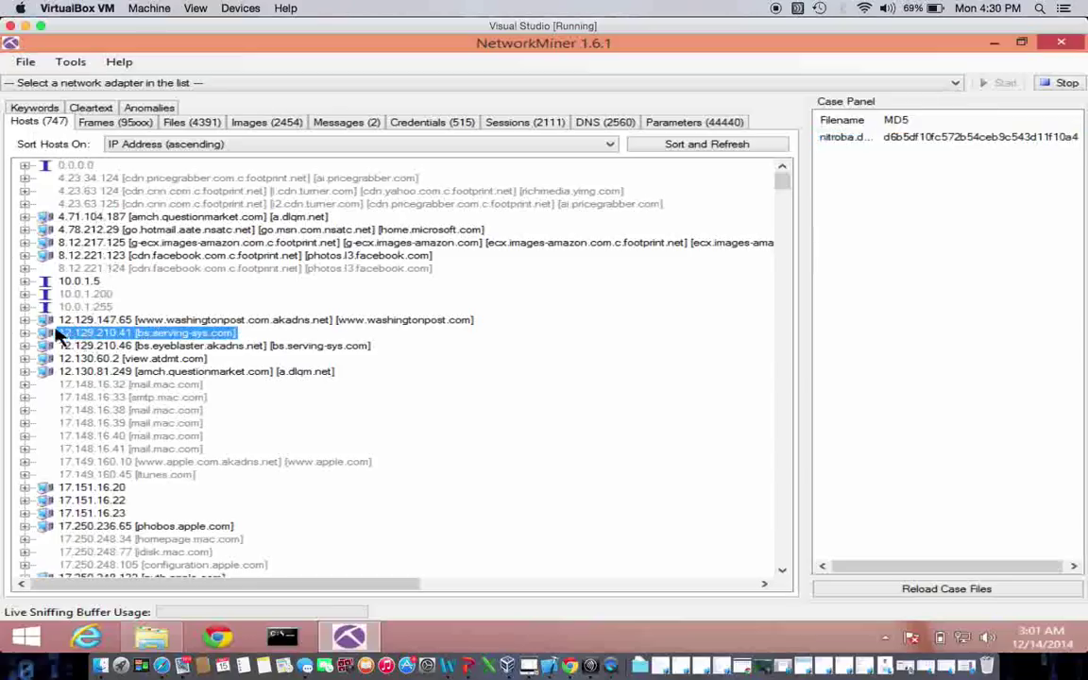
click(24, 333)
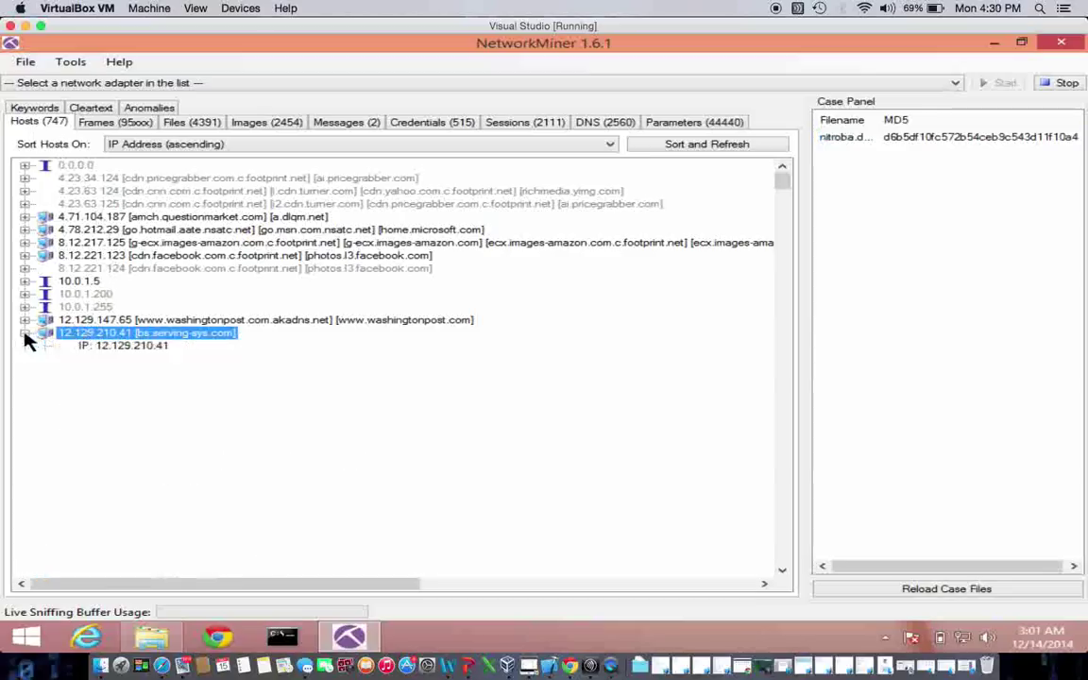
click(122, 346)
click(142, 360)
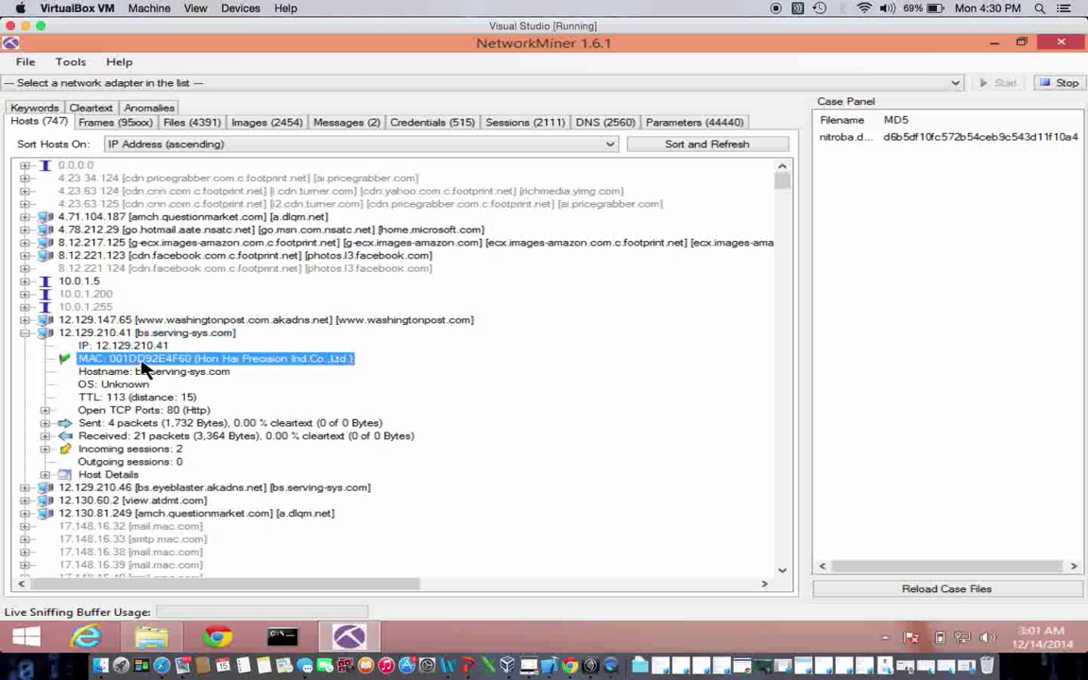
click(151, 373)
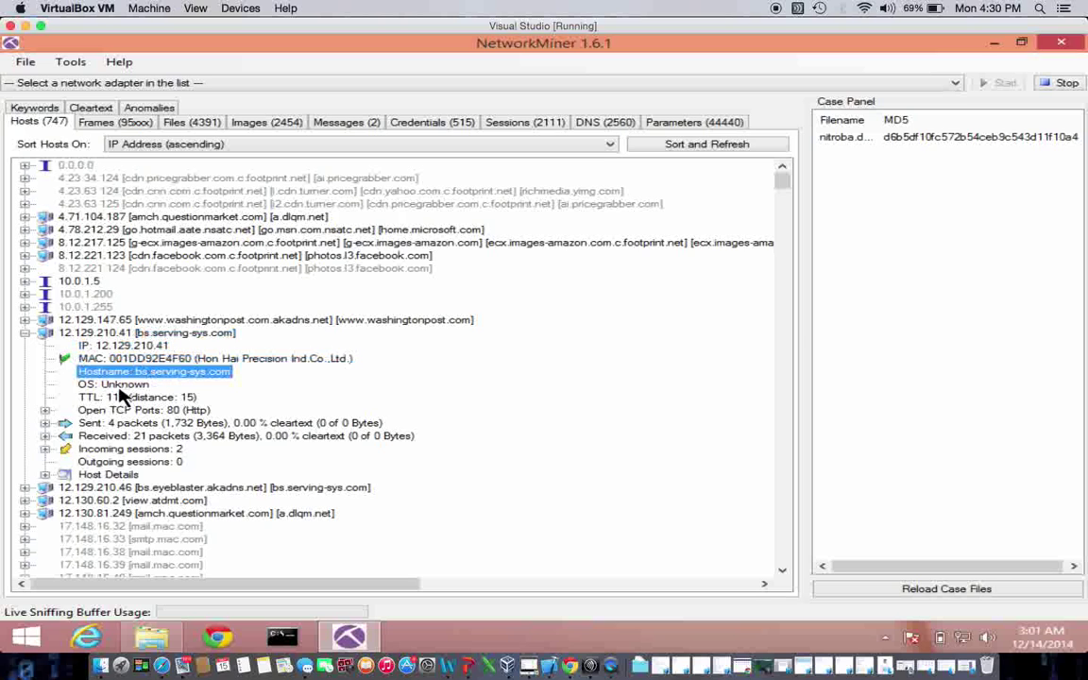
click(115, 386)
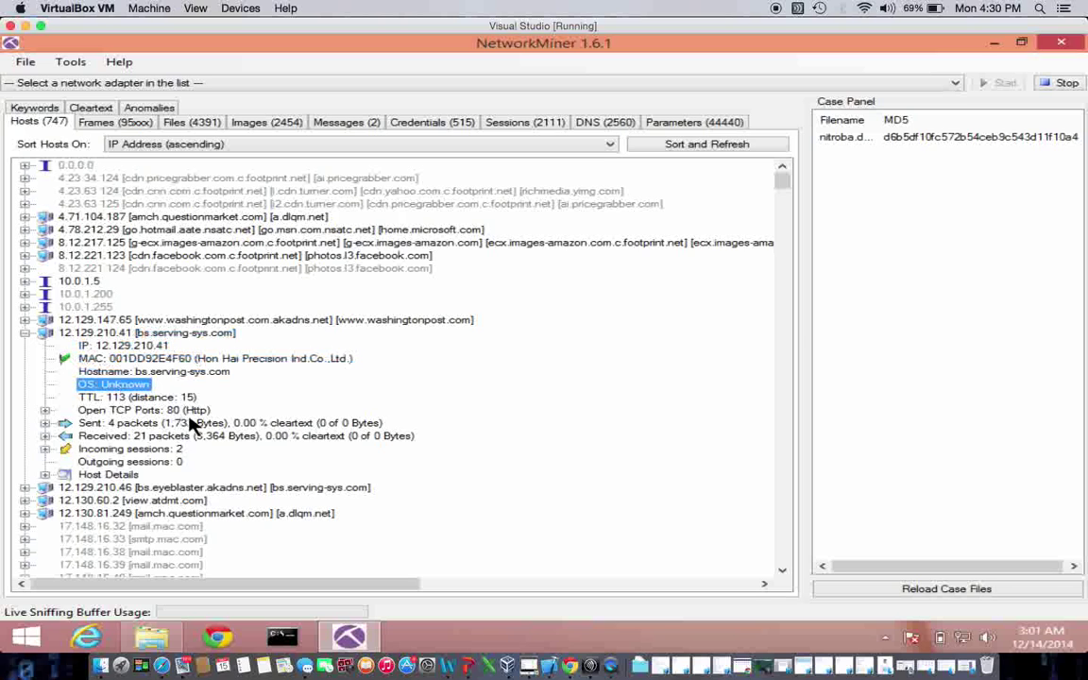
Examine the bs.serving-sys.com host's sent and received packets, and expand its Host Details and incoming sessions
click(118, 425)
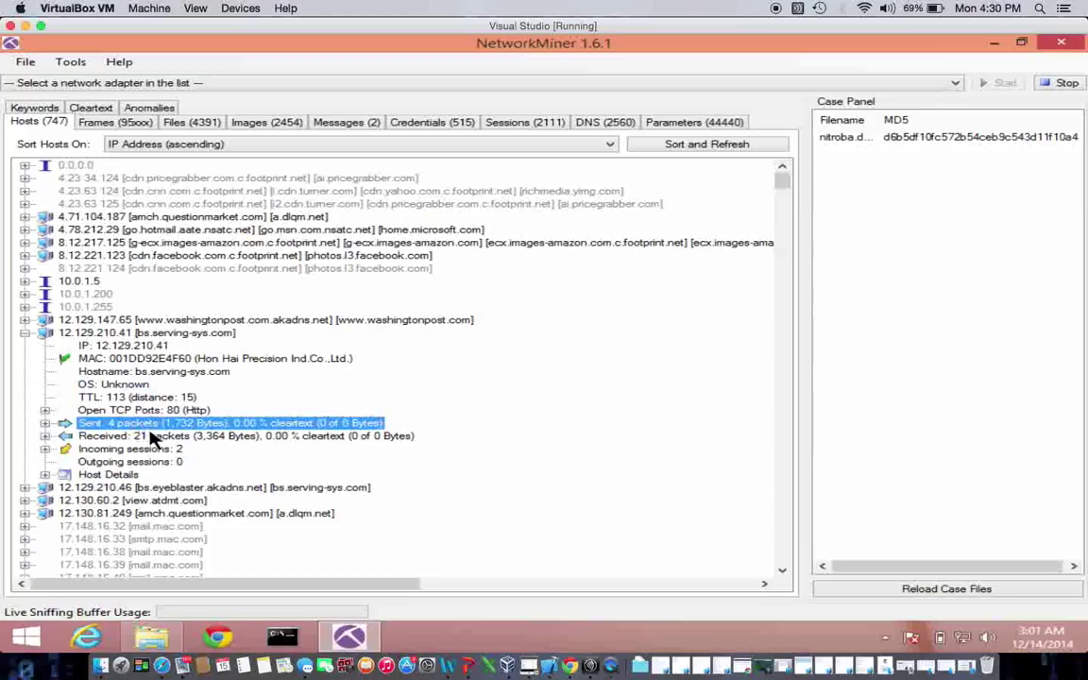
click(149, 436)
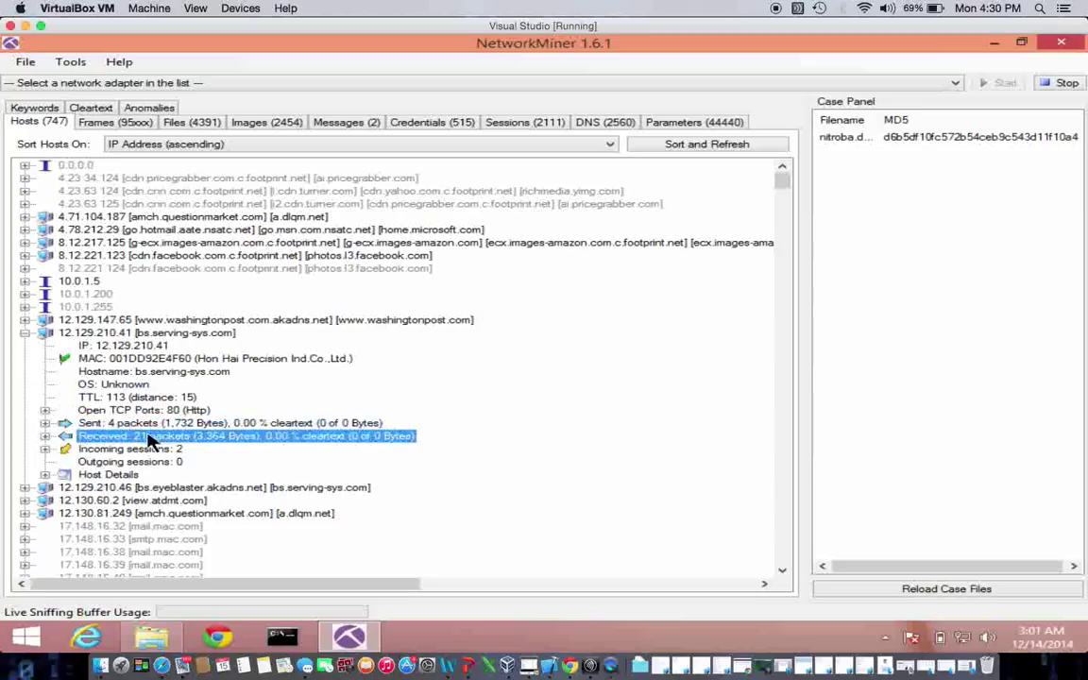
click(46, 474)
click(138, 488)
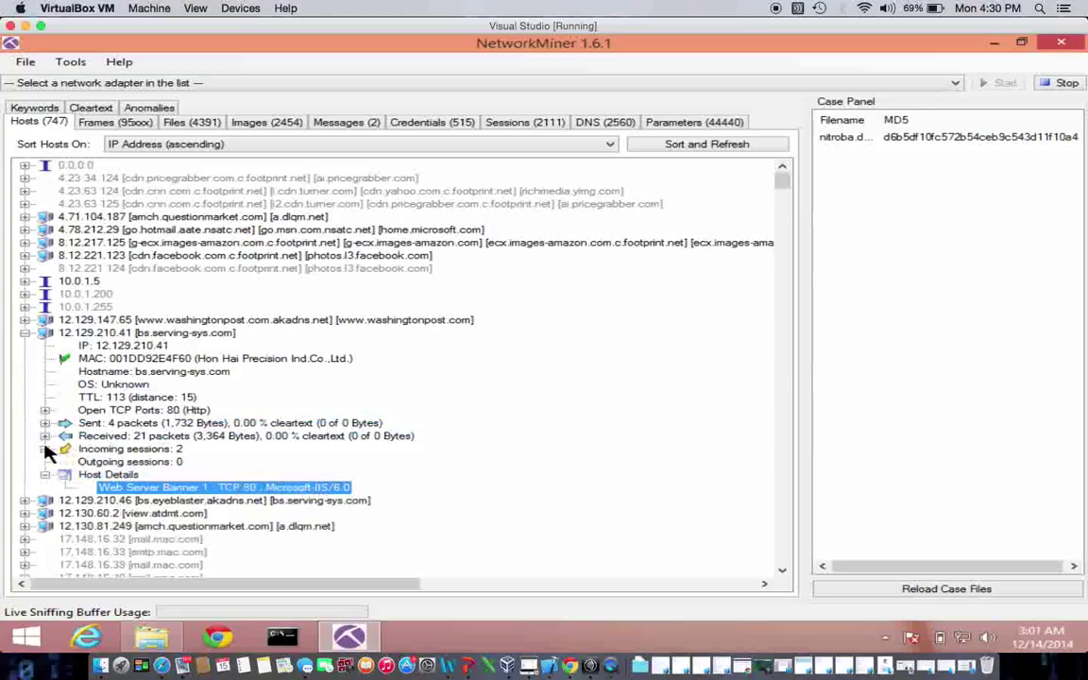
double_click(106, 450)
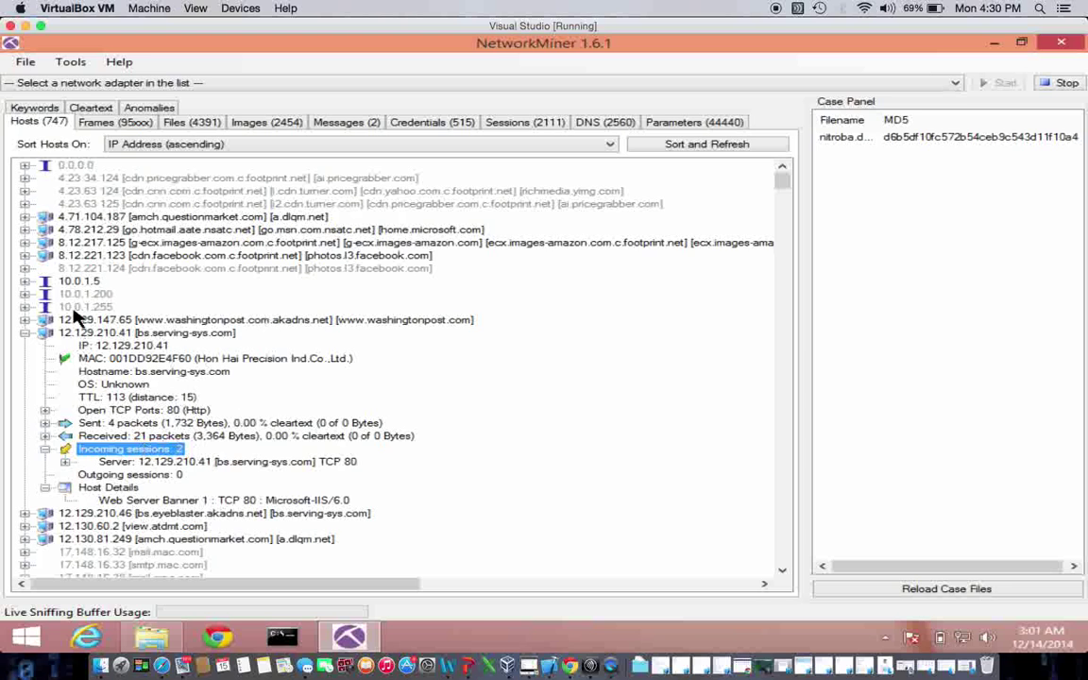
In the captured frames, expand Frame 1 and examine its Ethernet2, IPv4 and TCP details
click(119, 122)
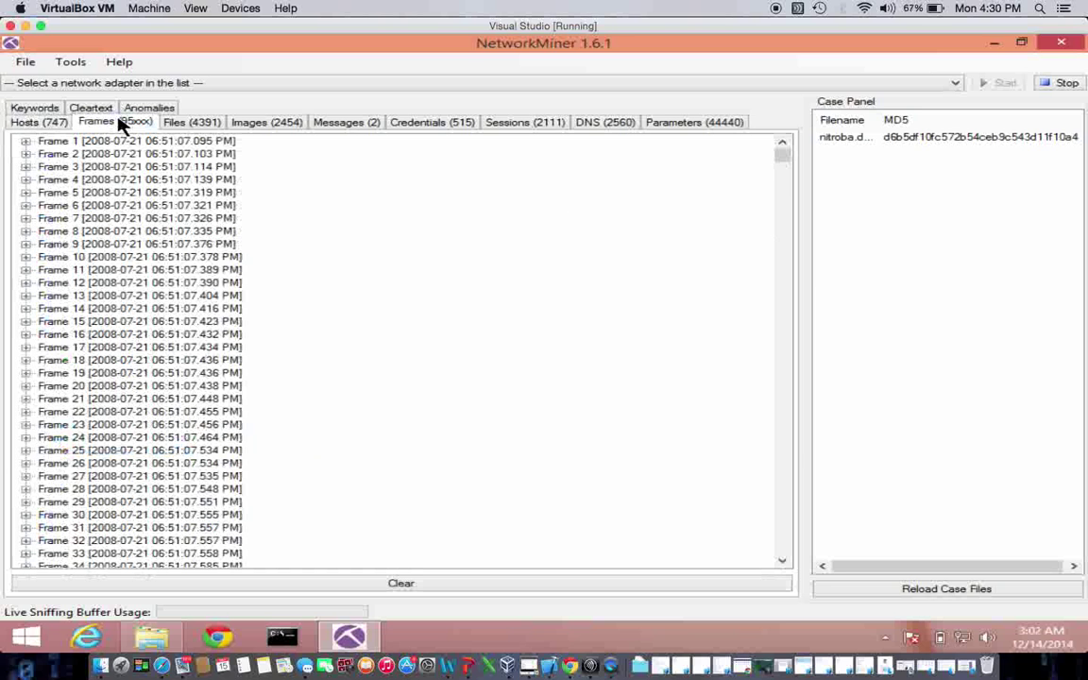
click(26, 142)
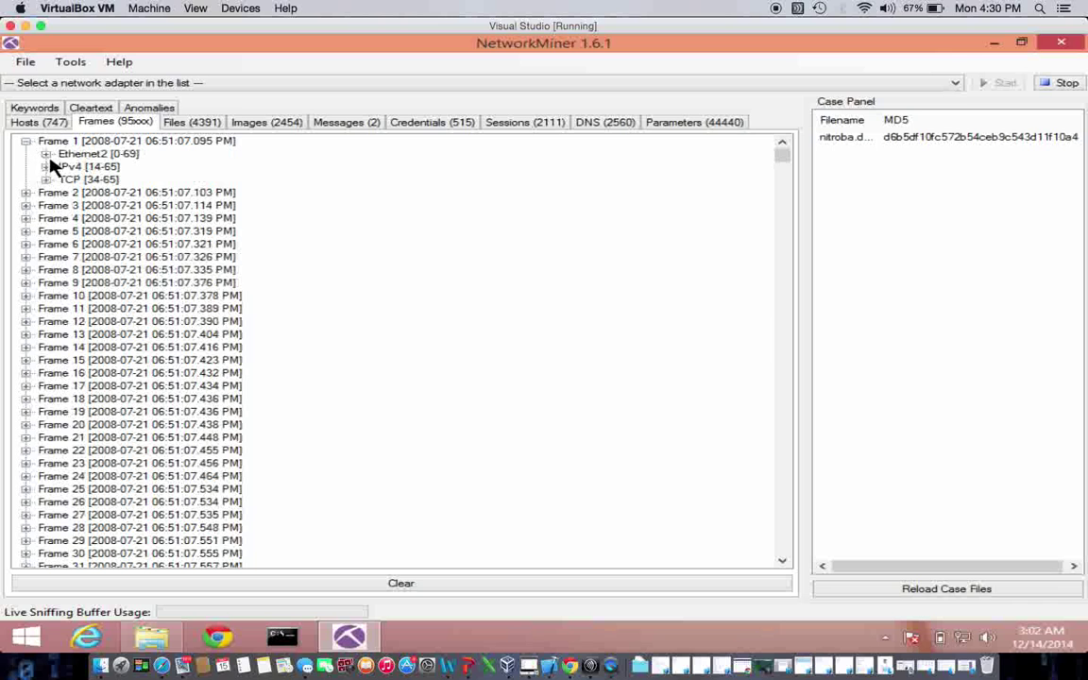
click(45, 154)
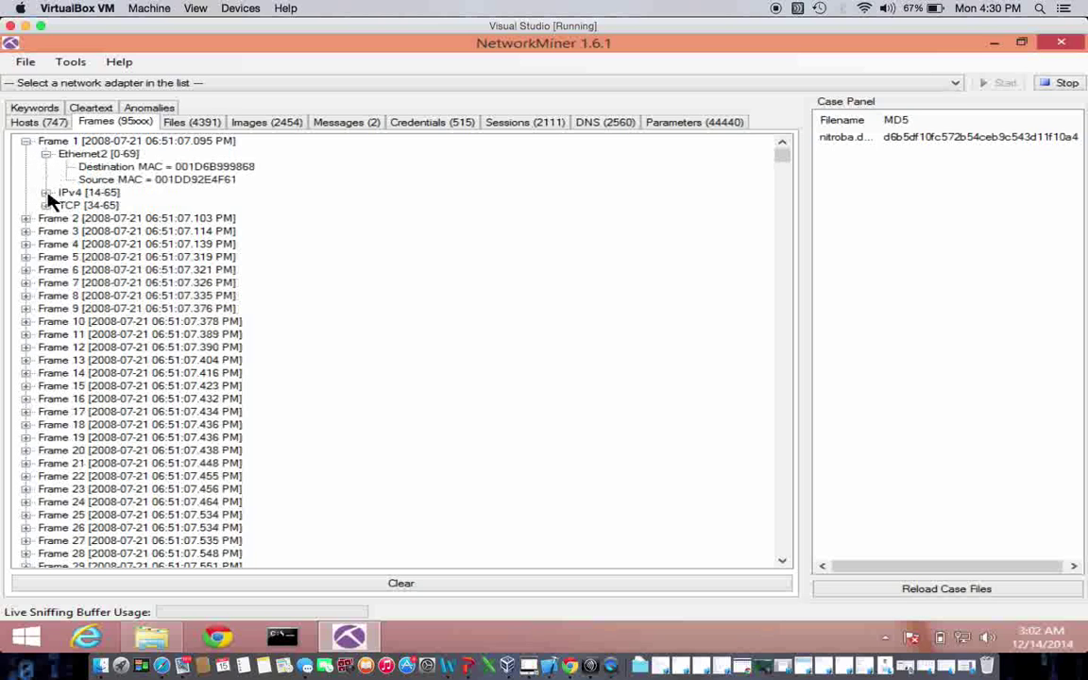
click(46, 194)
click(46, 258)
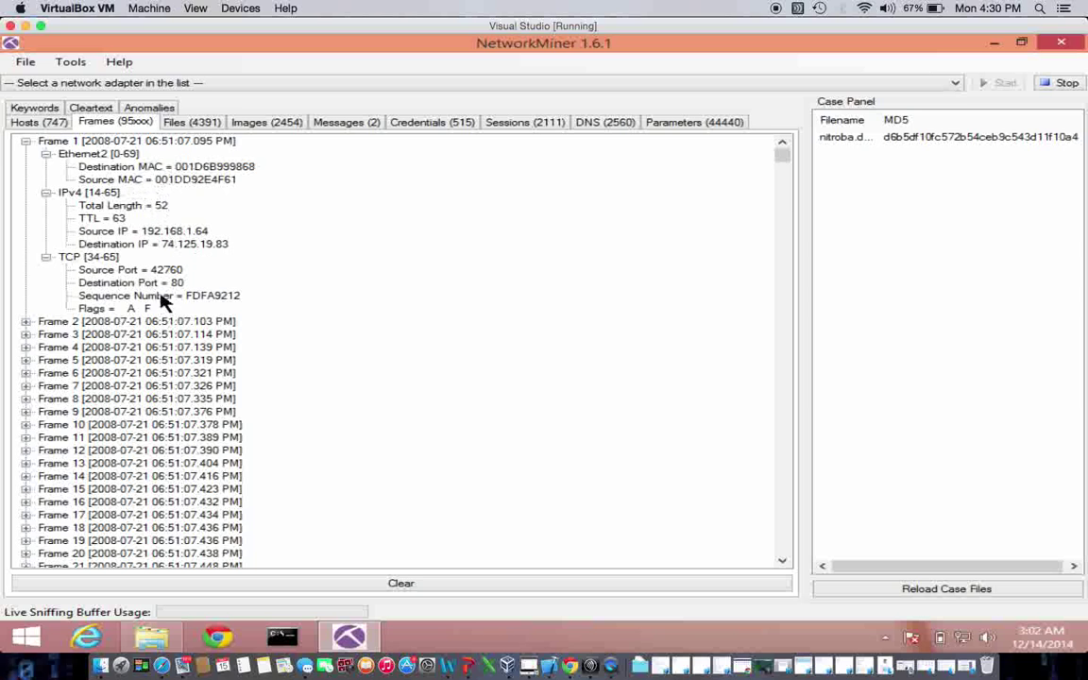
From the extracted files, open the google-analytics.com certificate of frame 74, examine its details and certification path, and close it
click(194, 122)
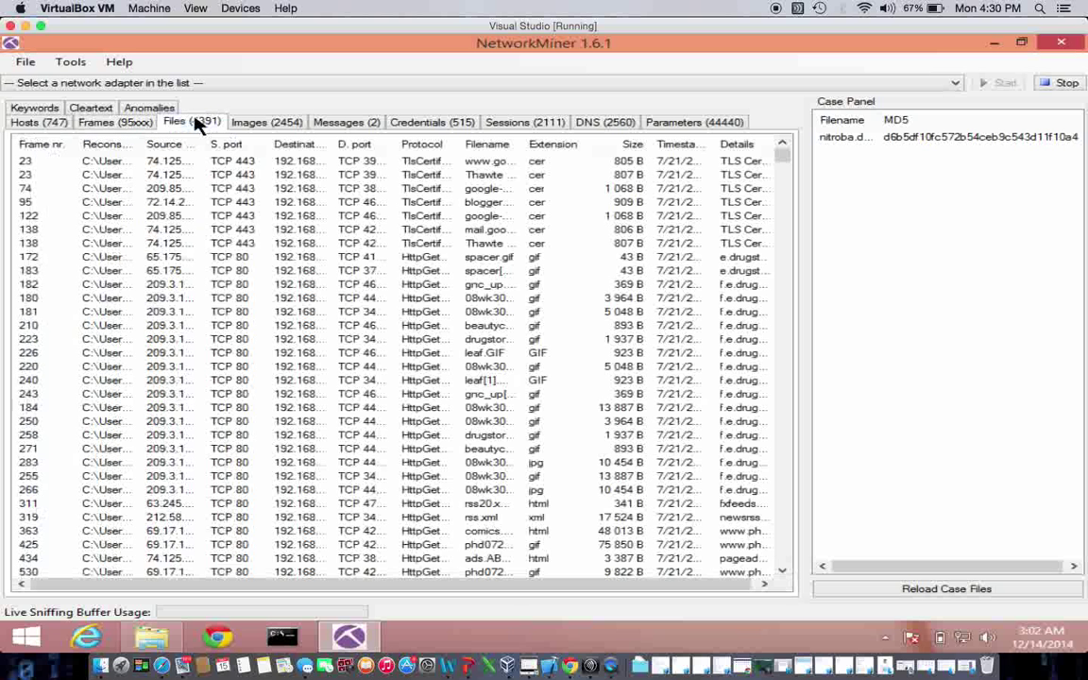
click(102, 192)
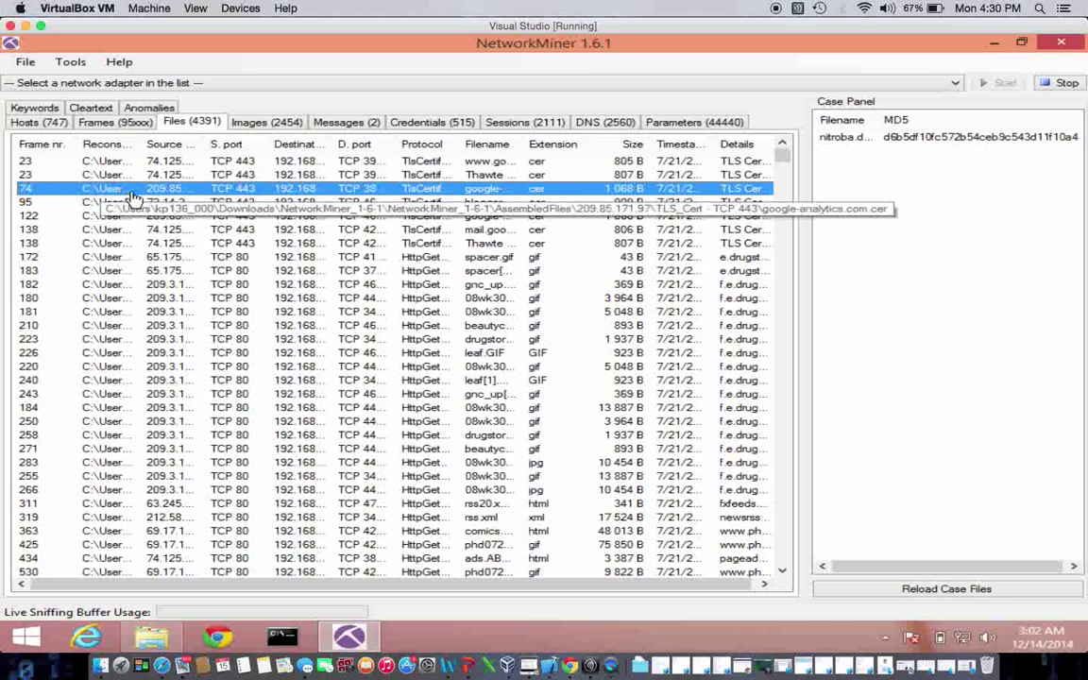
right_click(257, 194)
click(293, 200)
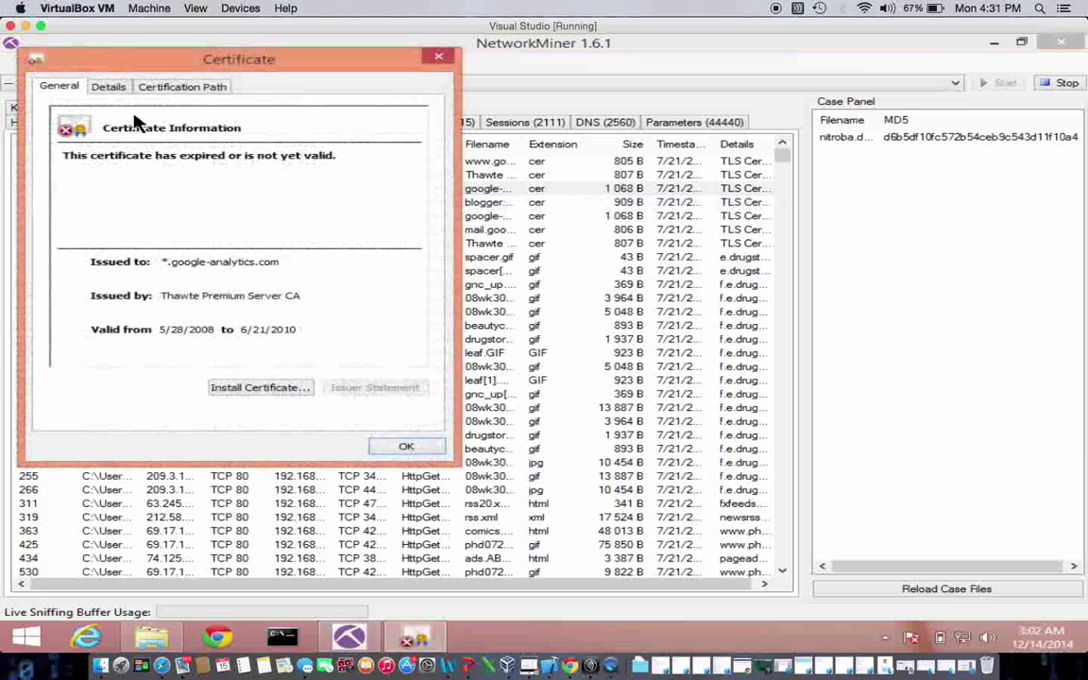
click(116, 89)
click(146, 88)
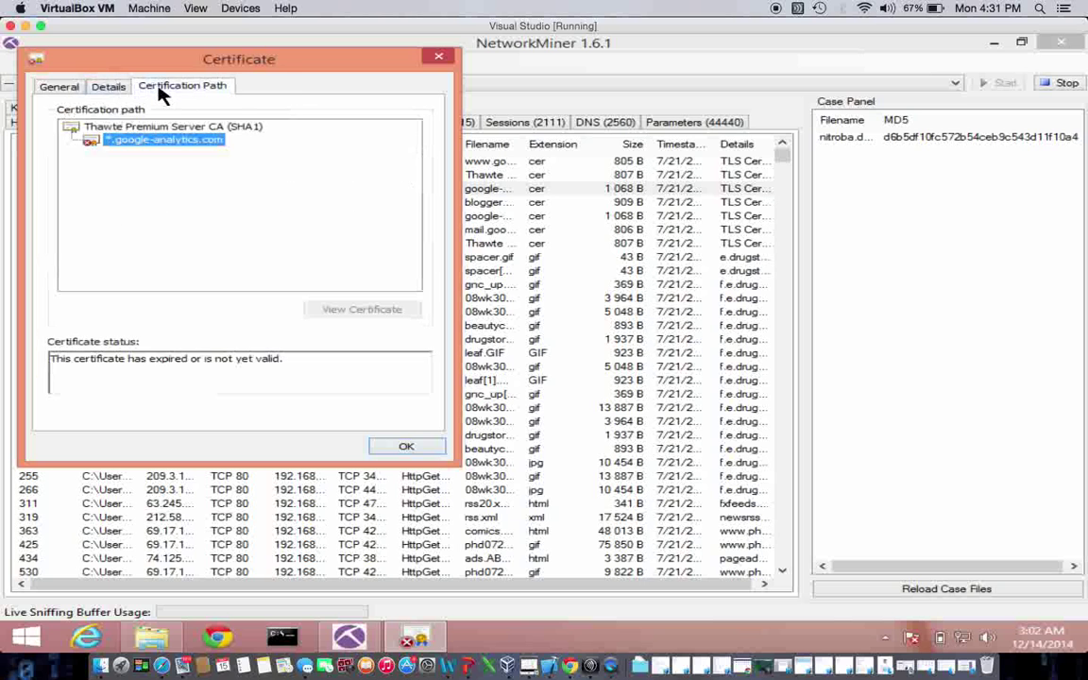
click(441, 61)
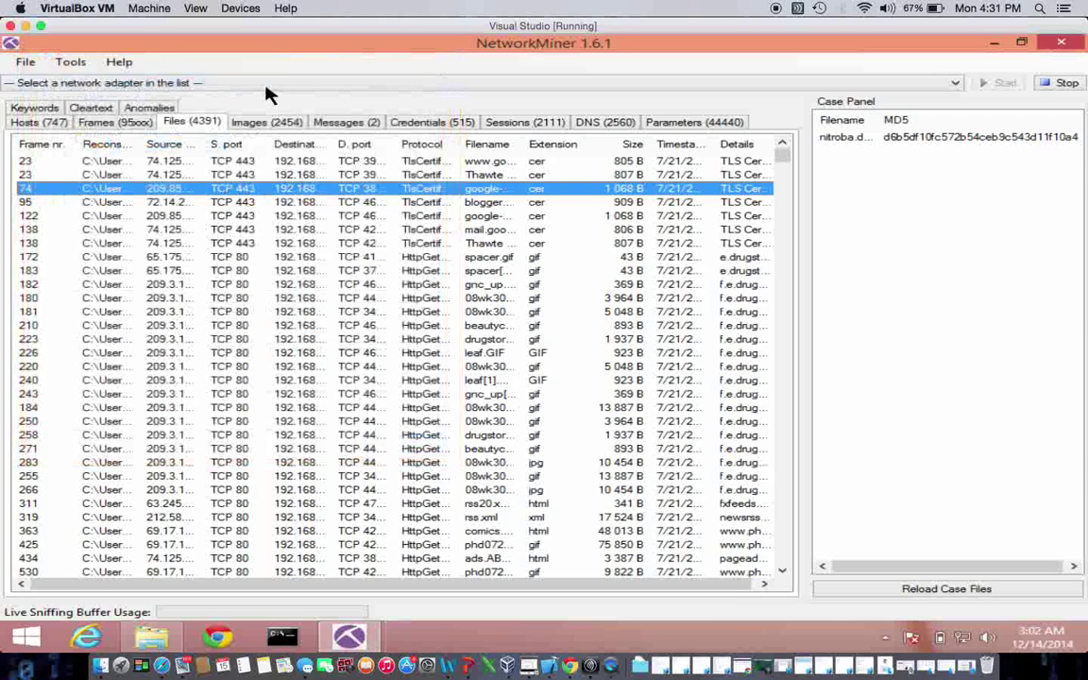
Look through the thumbnails of the images extracted from the capture
click(262, 122)
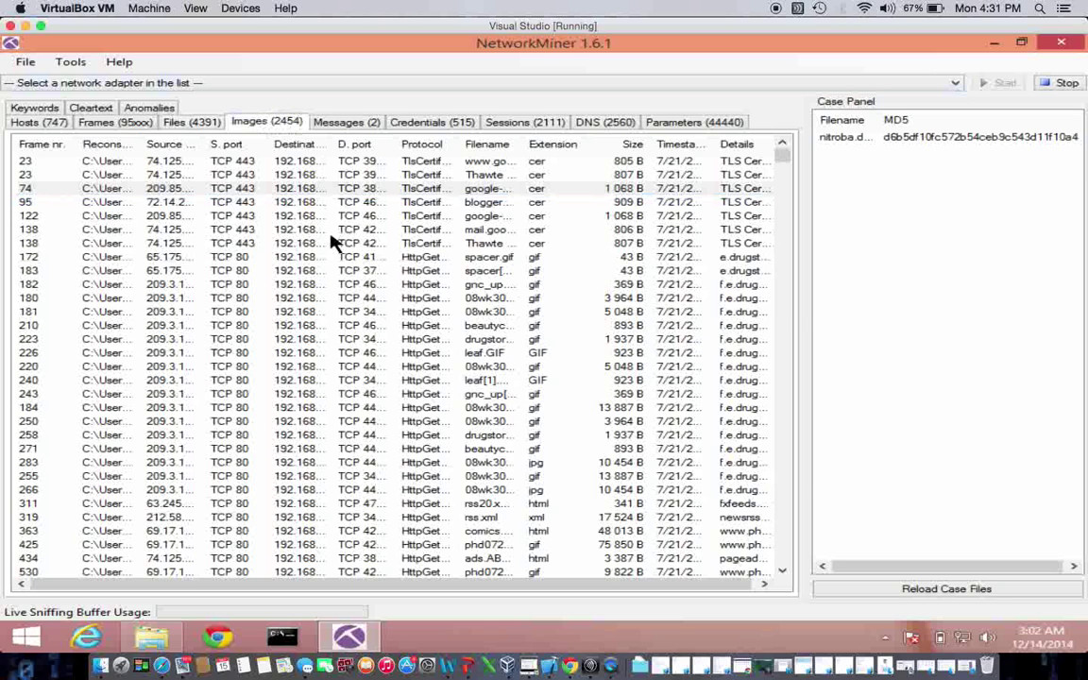
click(344, 129)
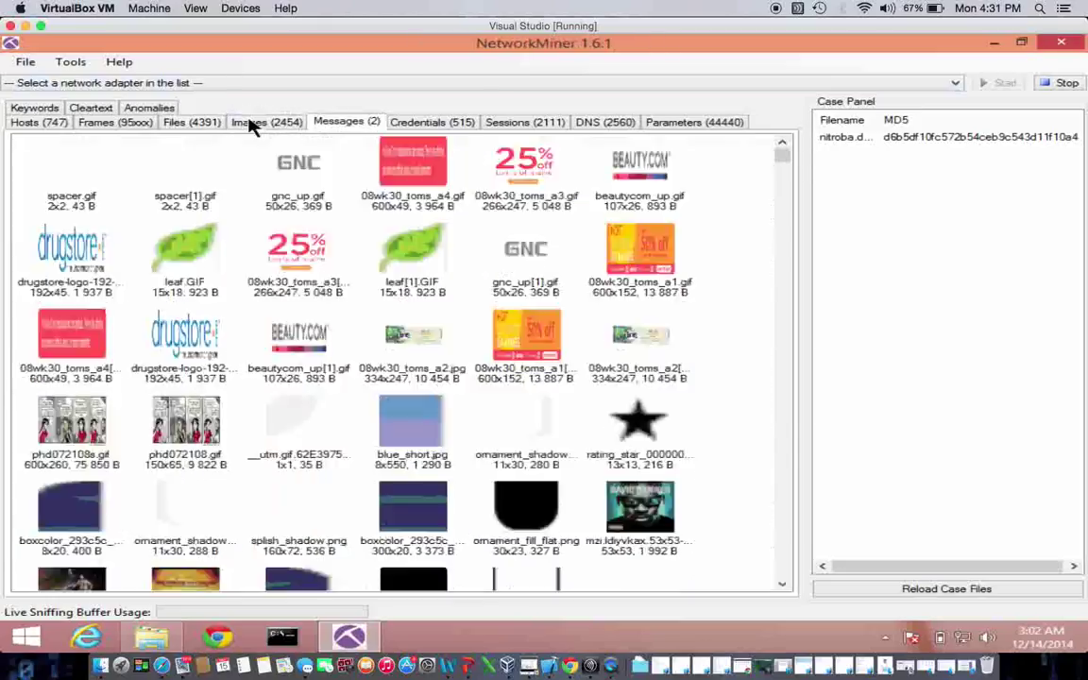
click(255, 127)
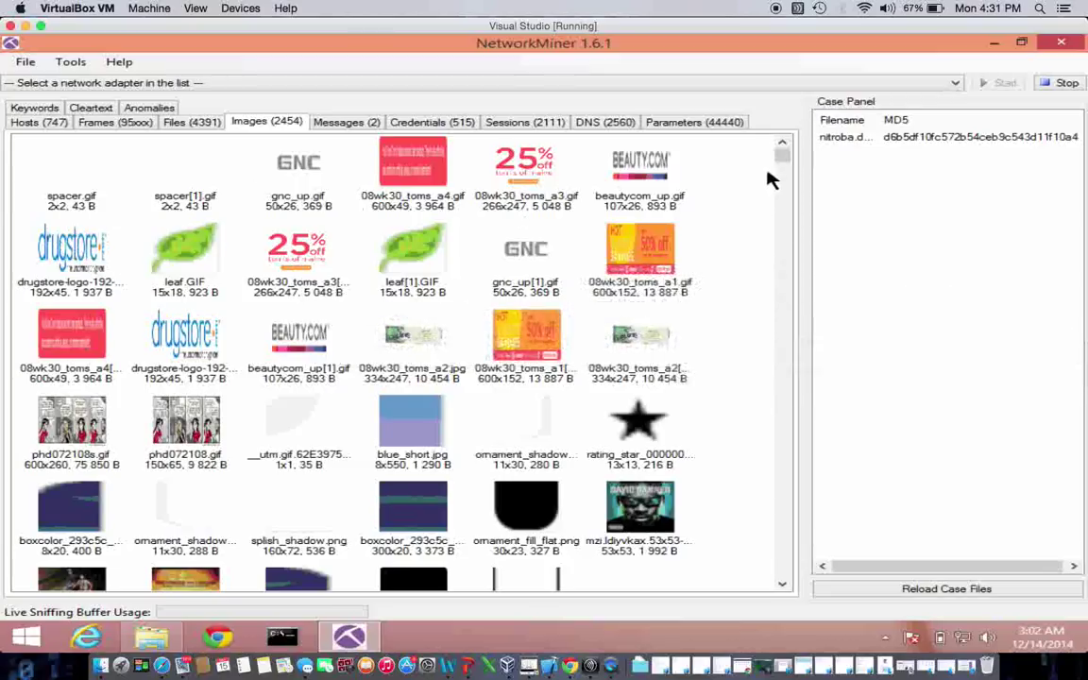
drag(780, 156, 718, 71)
Read the captured messages "Your class stinks" and "you can't find us", and widen the attribute Value column
click(349, 127)
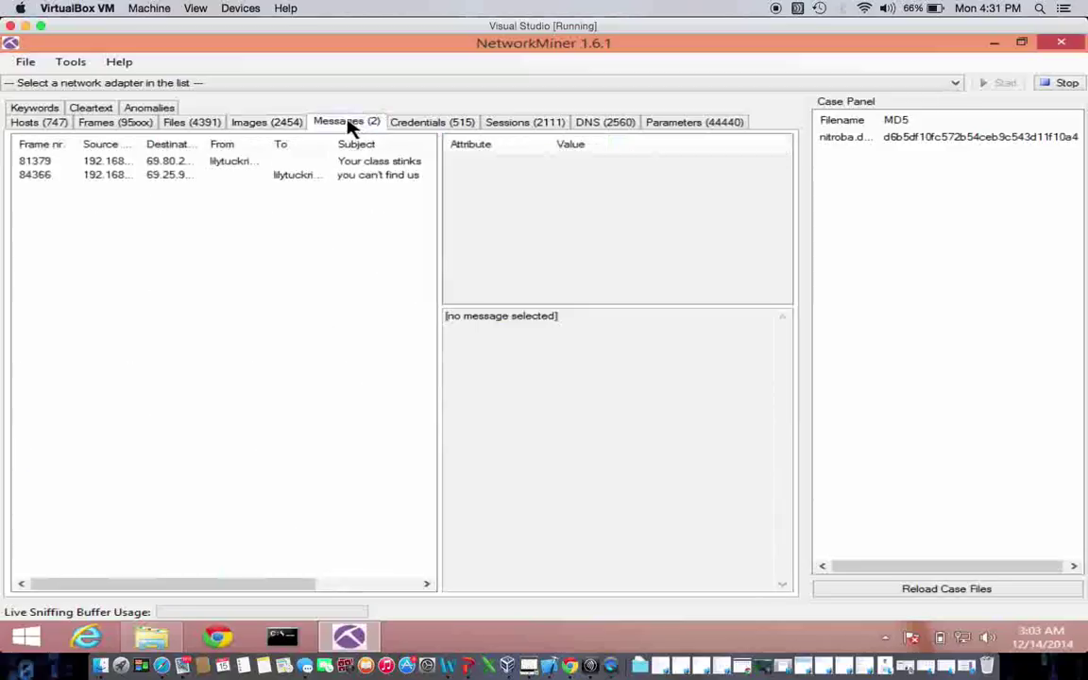
click(212, 165)
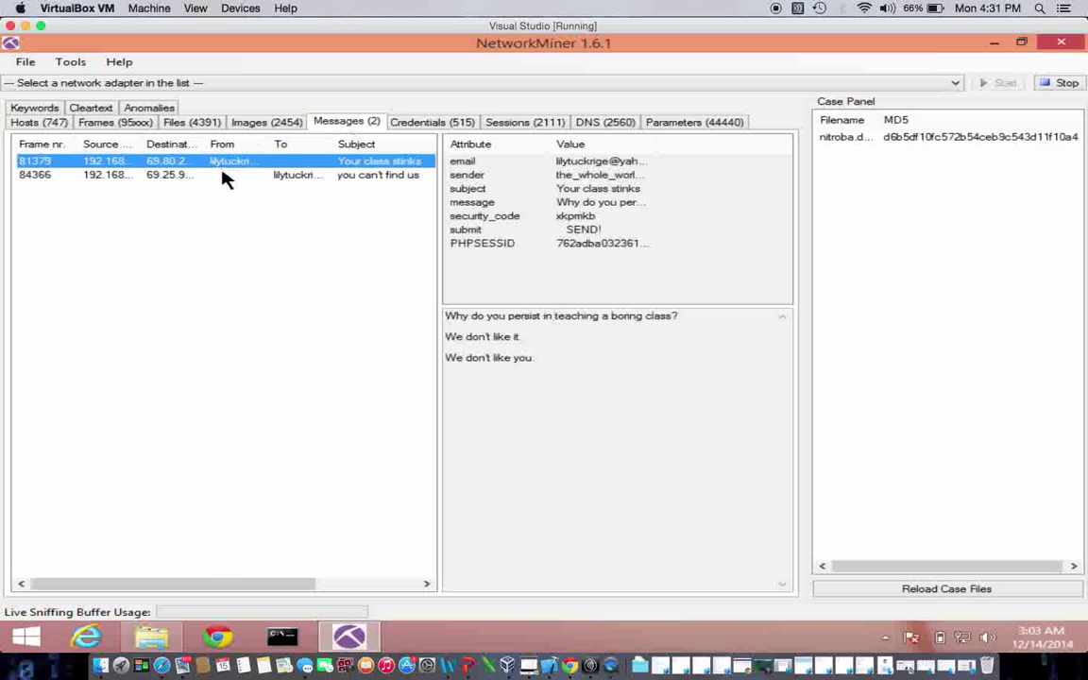
click(223, 175)
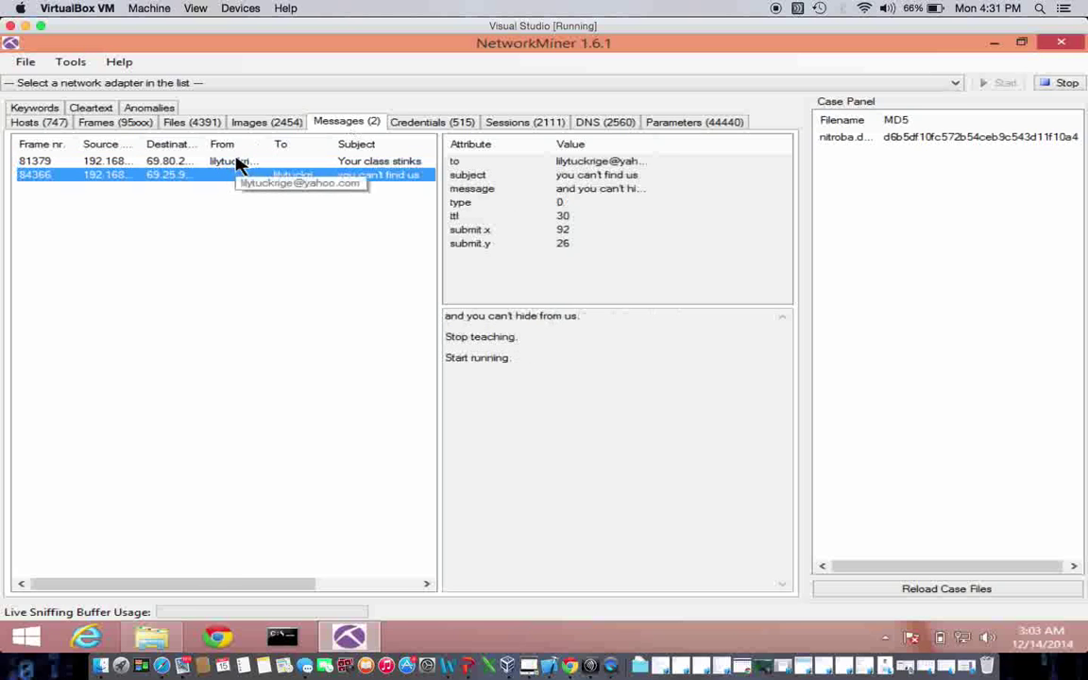
click(237, 161)
click(228, 177)
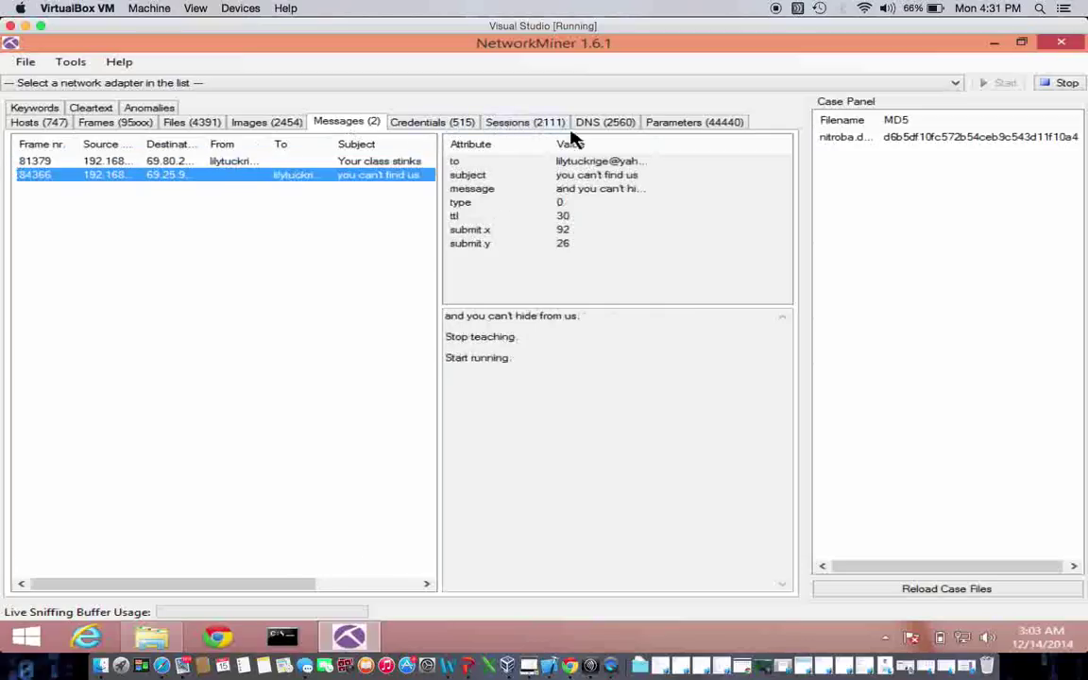
drag(655, 137, 812, 105)
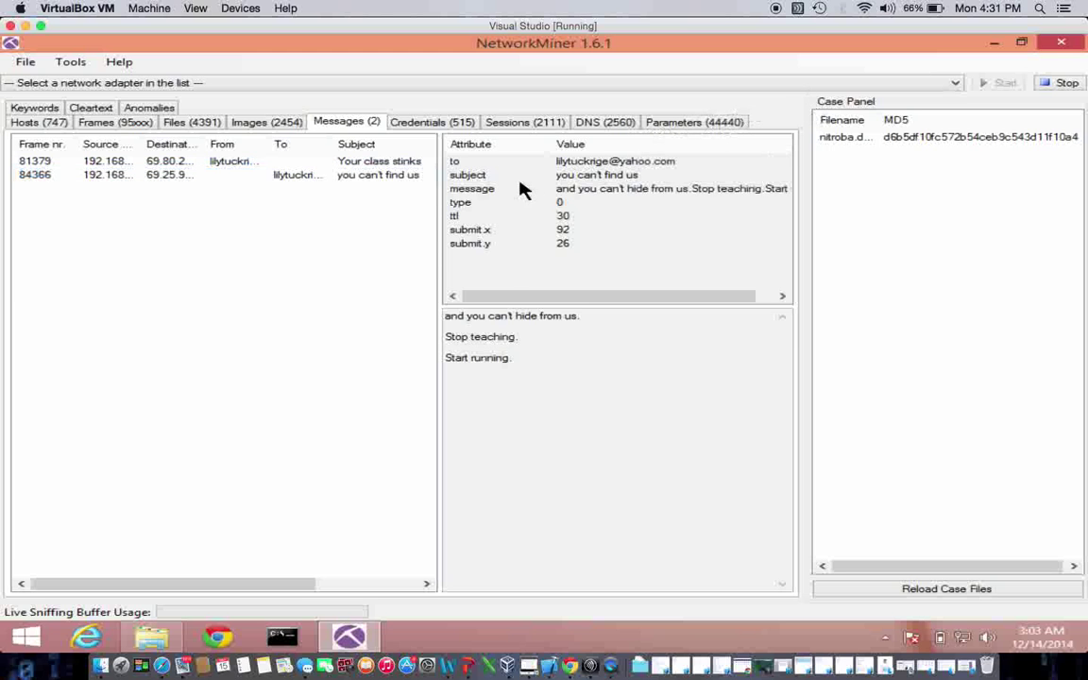
Look through the captured credentials for usernames and passwords, with the Password column widened
click(446, 126)
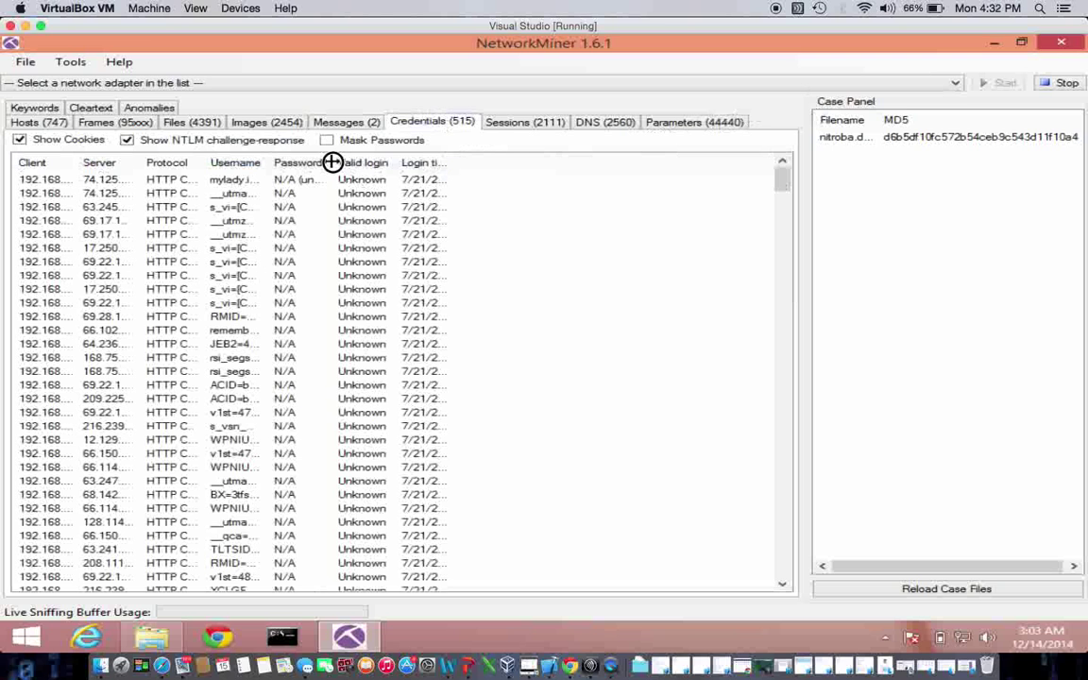
drag(332, 162, 437, 165)
scroll(376, 170, down, 1)
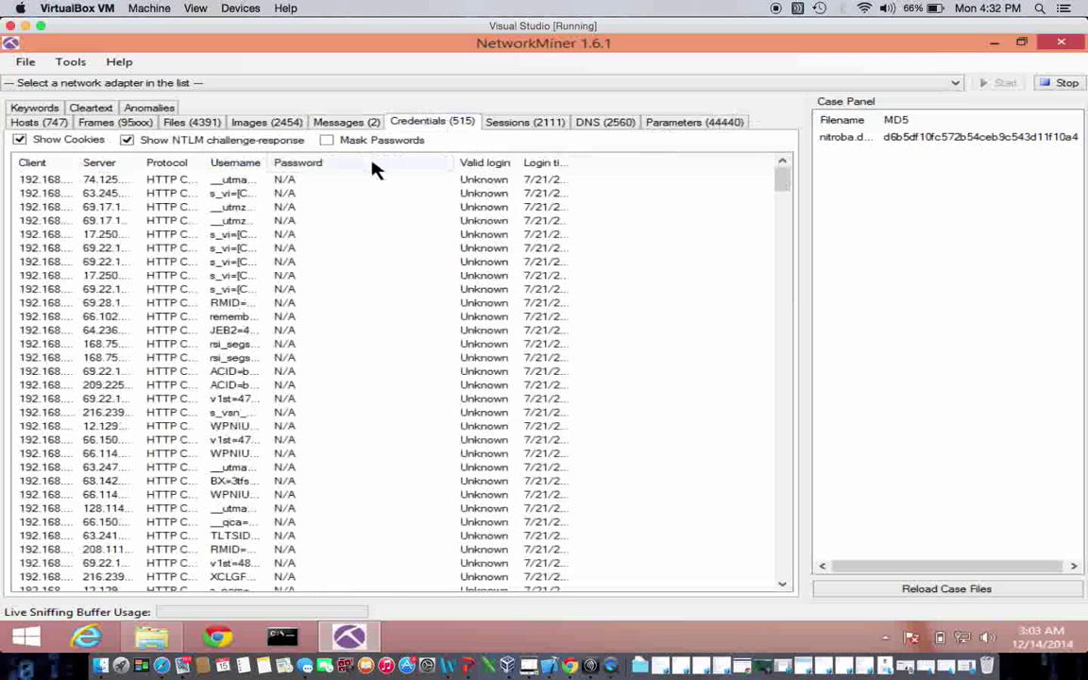
scroll(376, 226, down, 20)
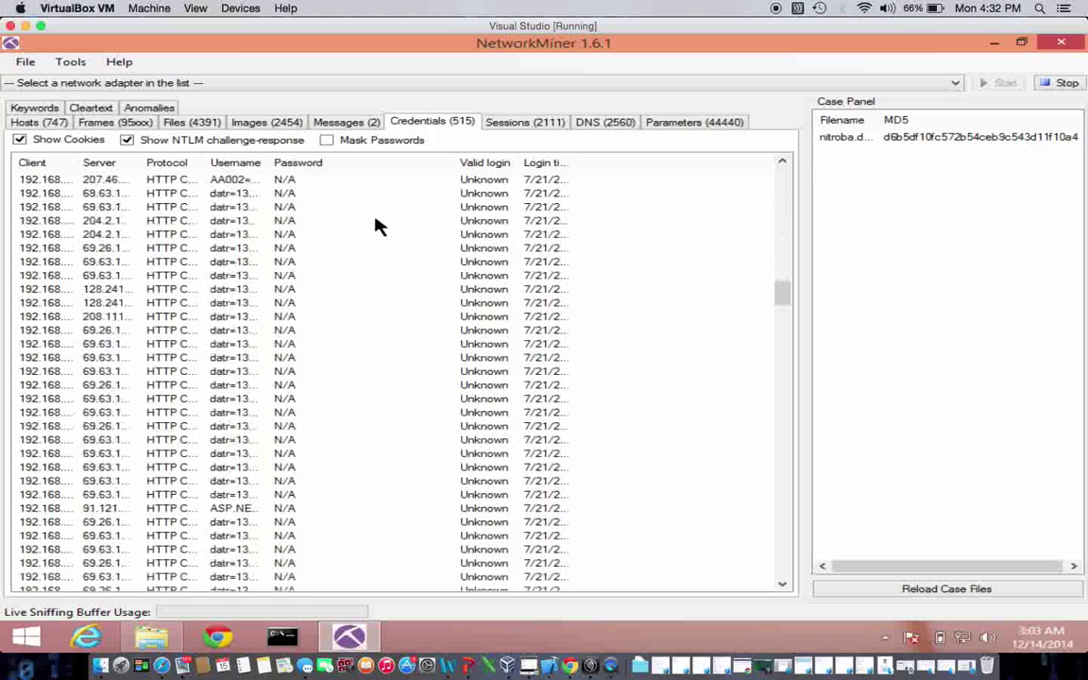
scroll(376, 227, down, 20)
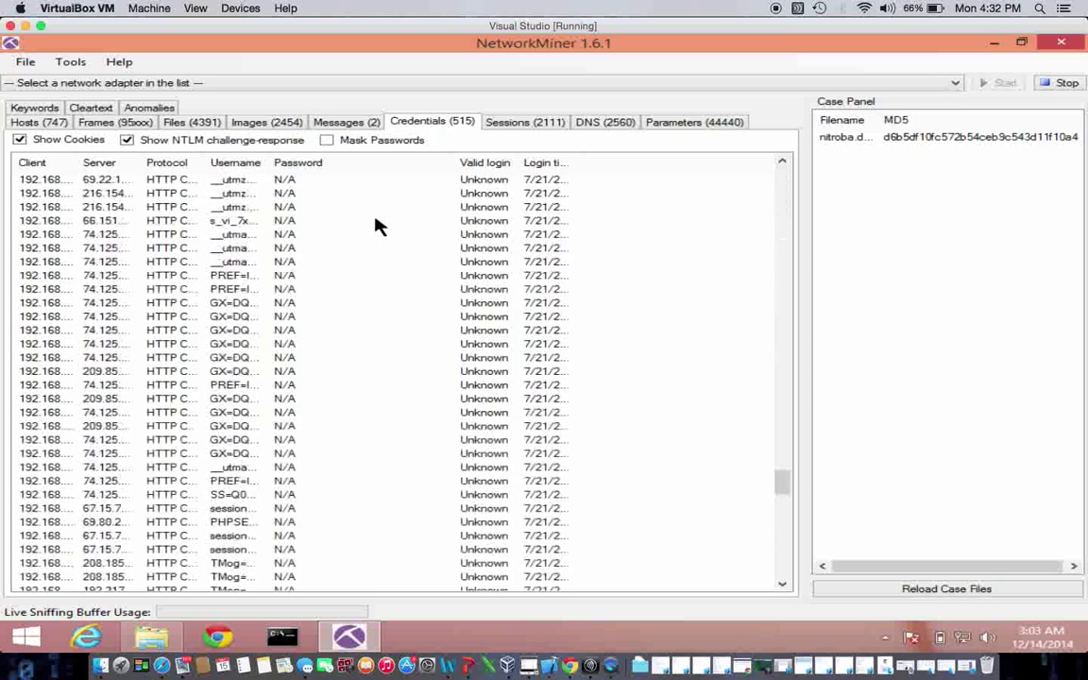
scroll(376, 227, up, 20)
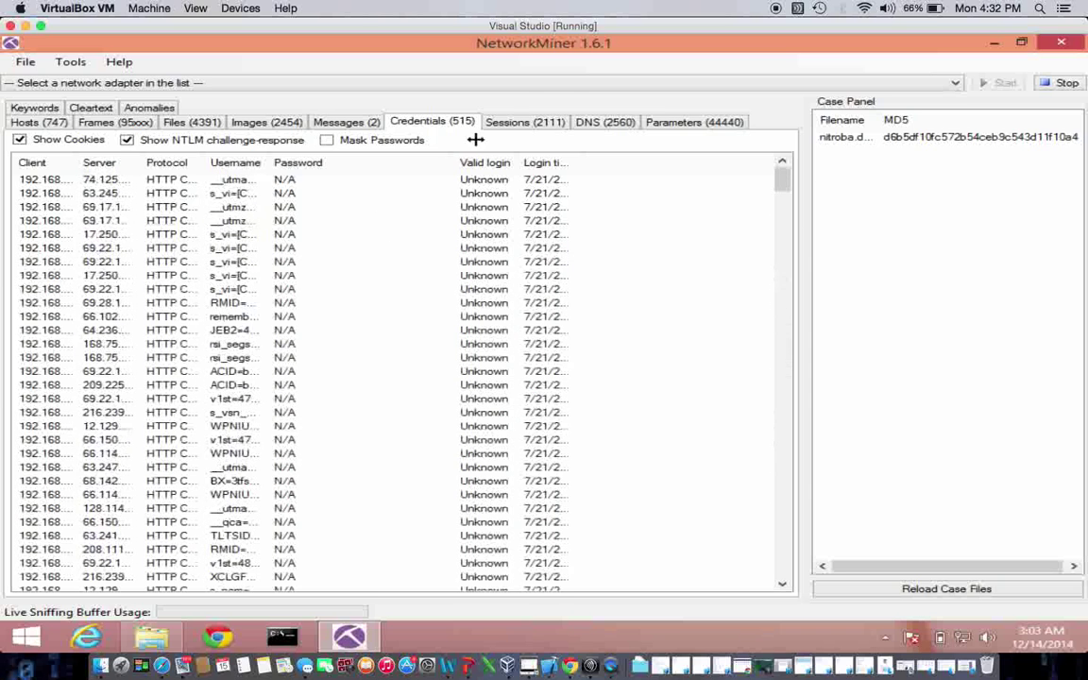
Sort the captured sessions by protocol and look through them, and view the DNS and parameter records
click(526, 121)
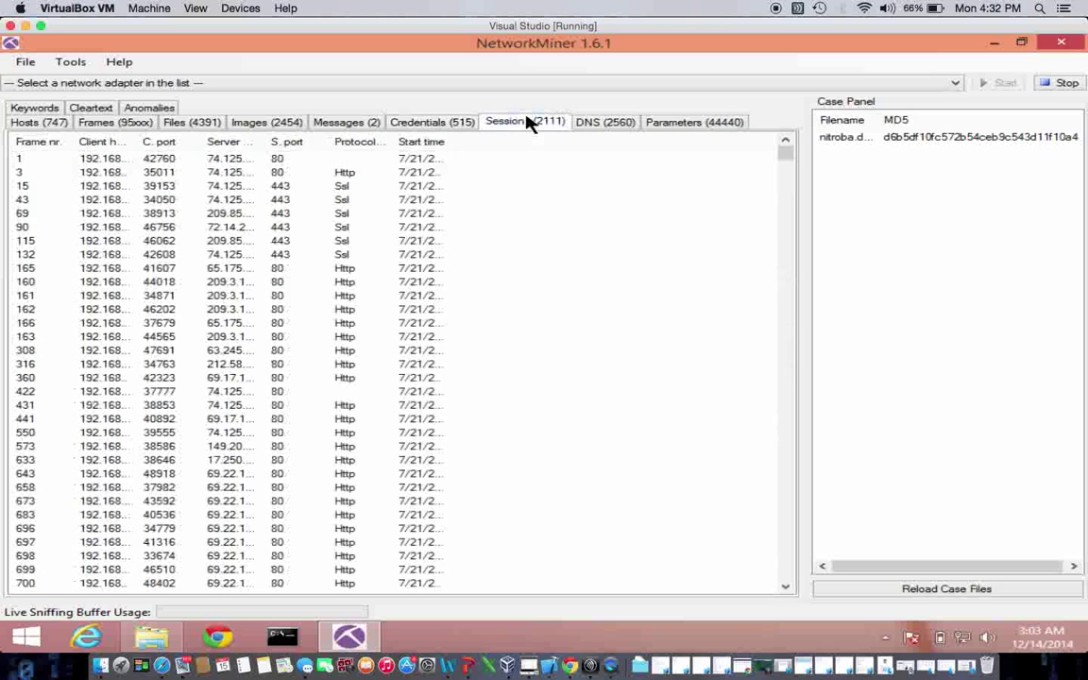
click(359, 174)
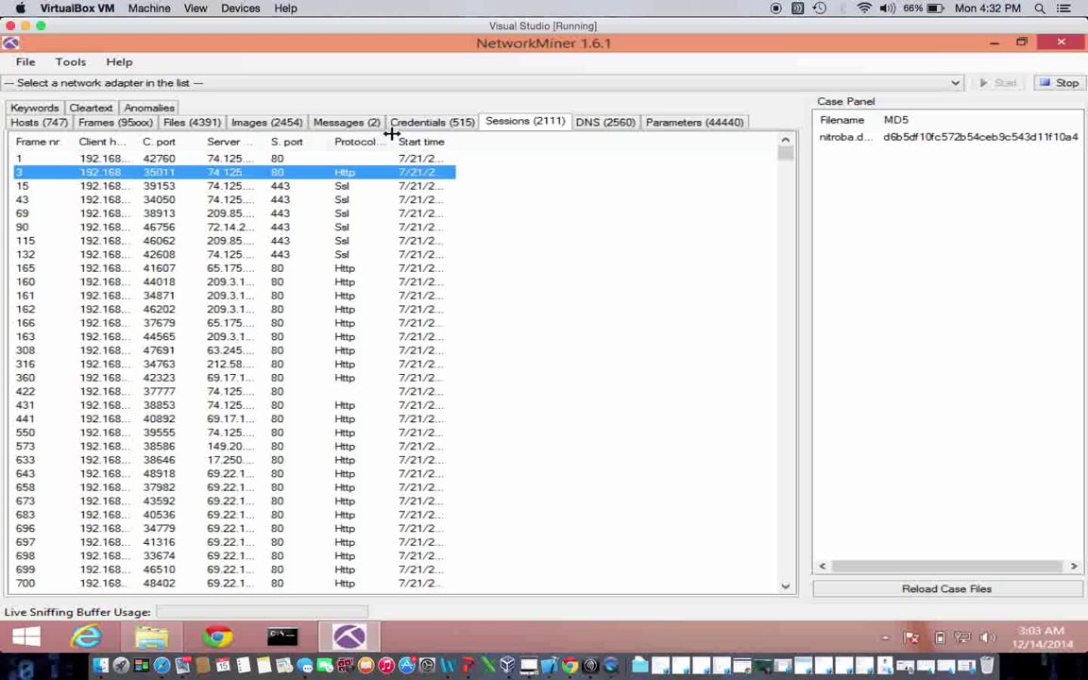
click(375, 142)
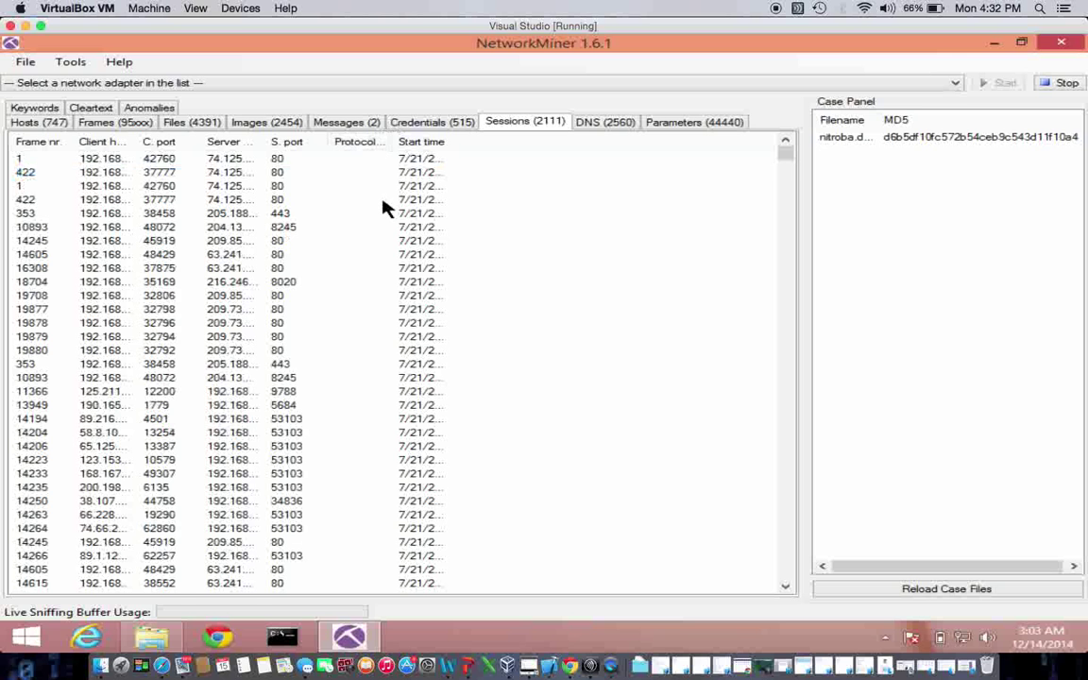
scroll(384, 202, down, 20)
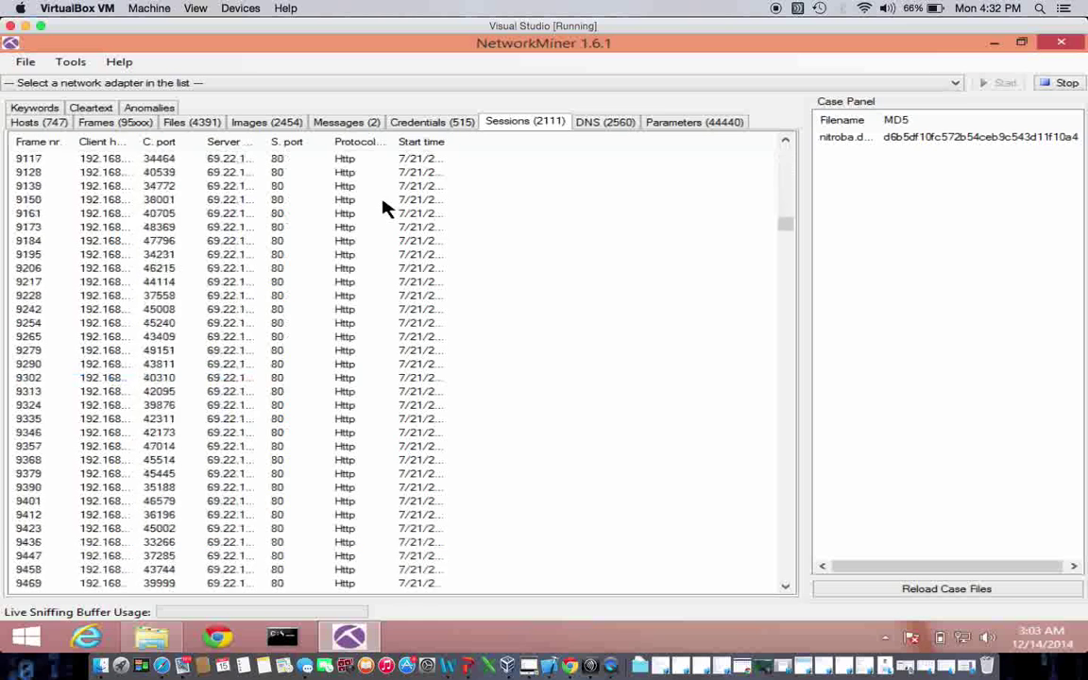
scroll(383, 208, down, 20)
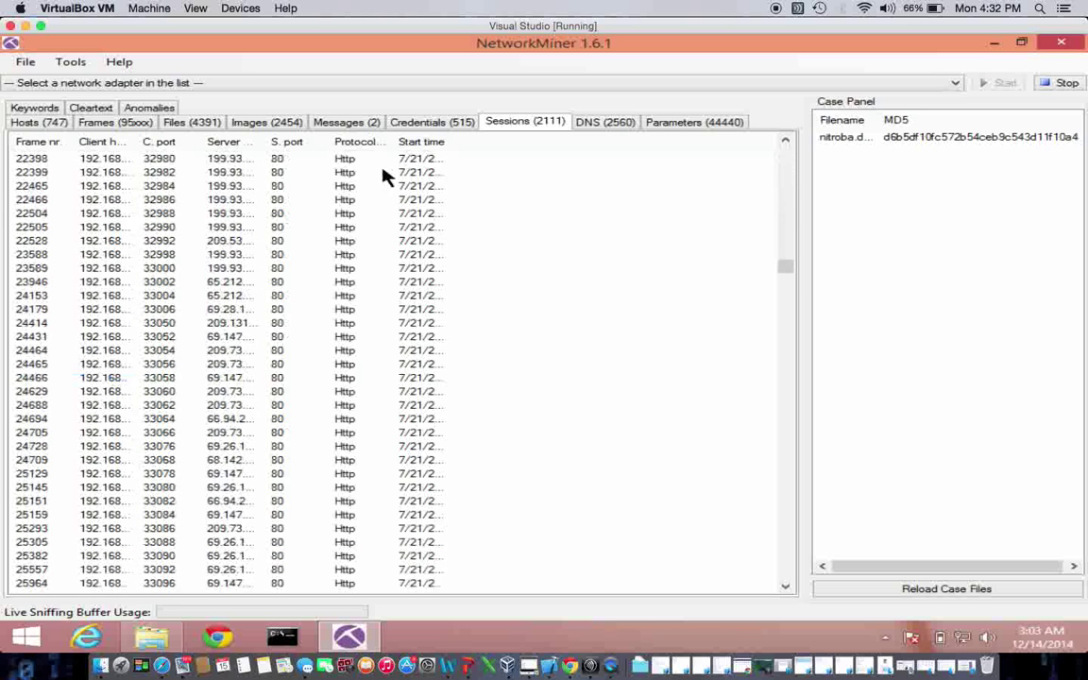
click(610, 123)
click(694, 127)
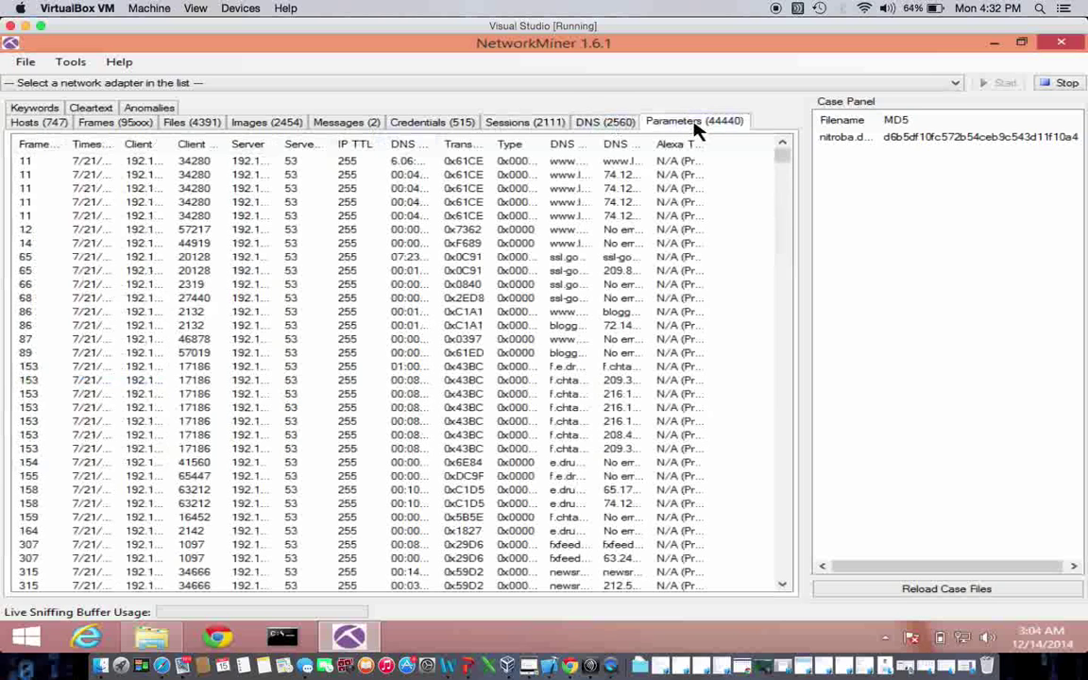
Add "teaching" and "running" as keywords for the keyword search
click(36, 108)
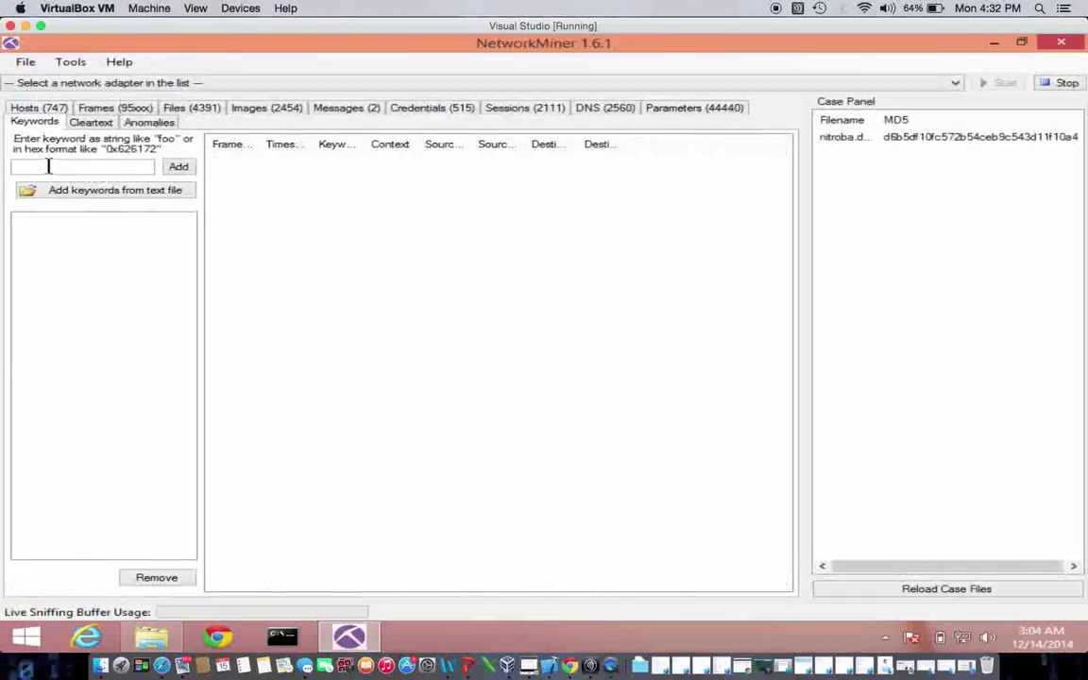
click(48, 167)
text(teaching)
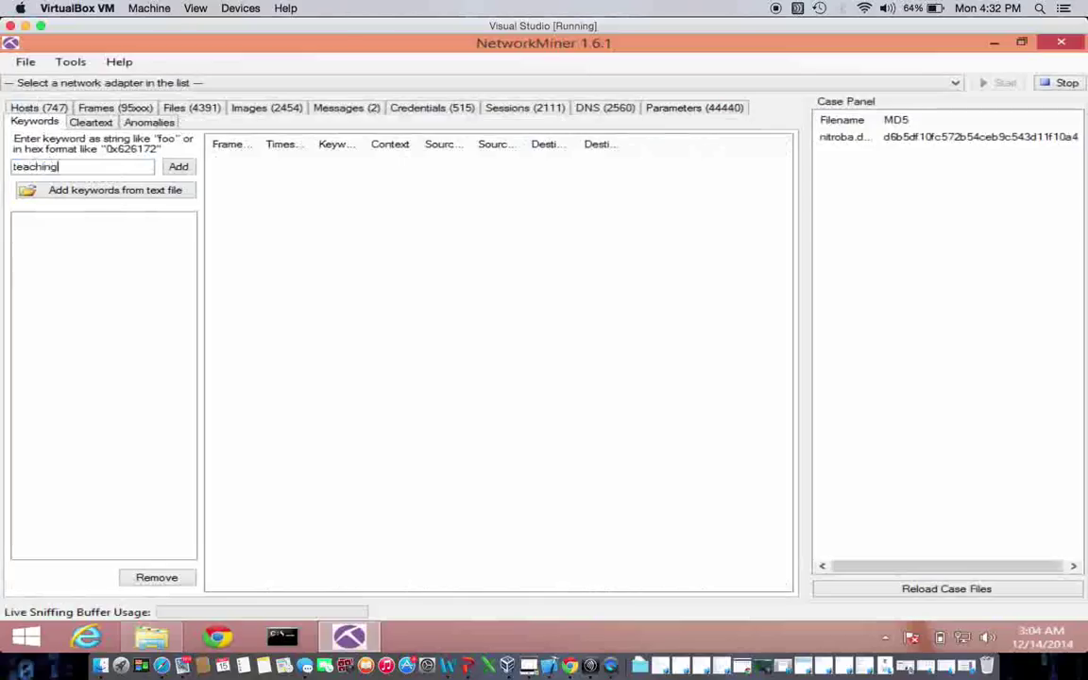
click(177, 168)
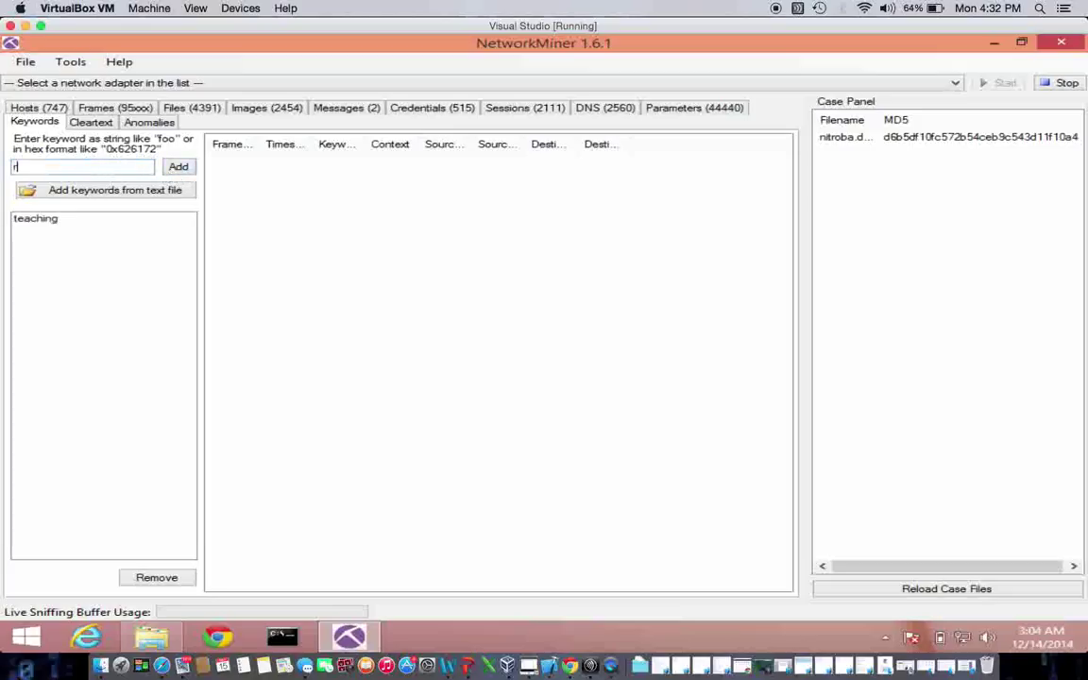
text(running)
click(177, 167)
Reload the case files to apply the keywords, and move the loading progress window off the keyword results
click(949, 590)
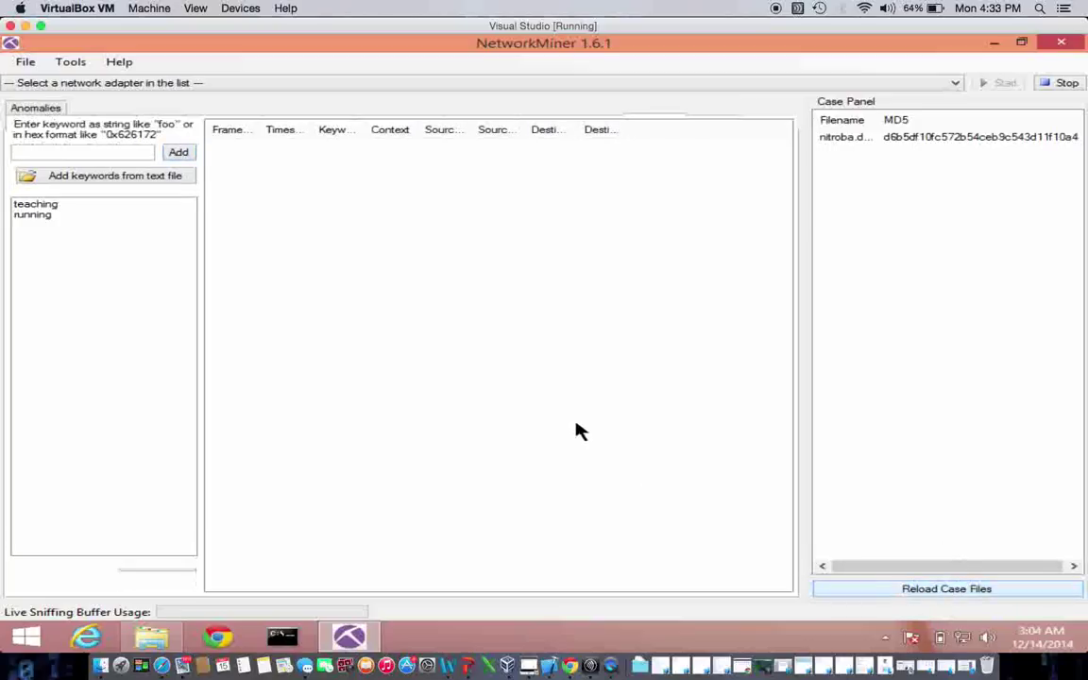
click(940, 591)
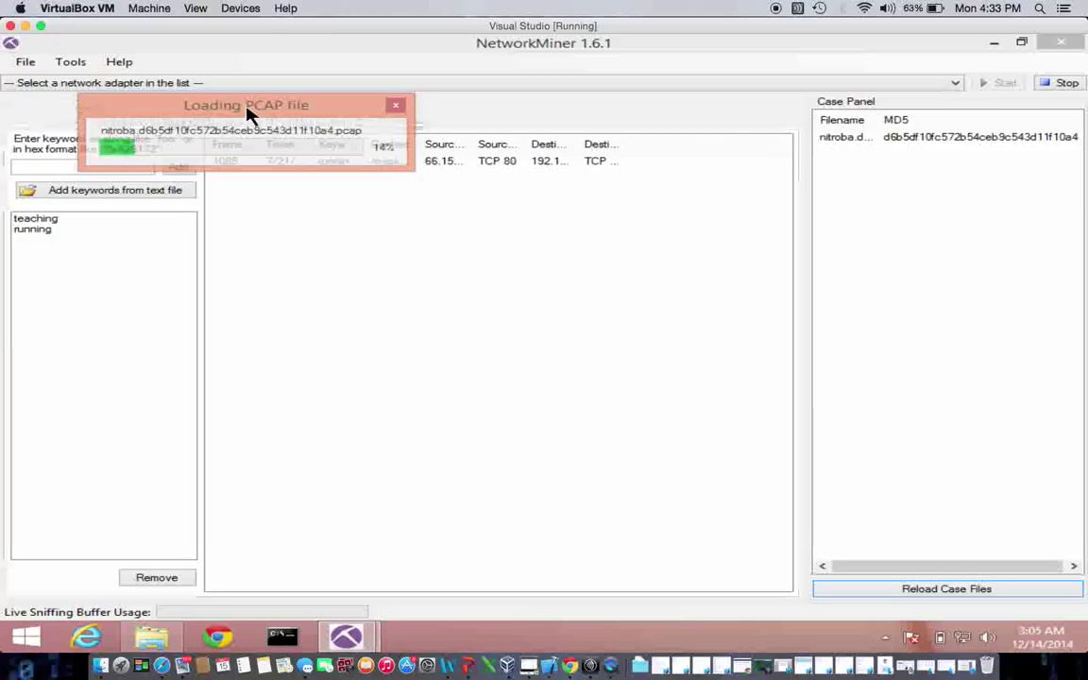
drag(249, 113, 500, 232)
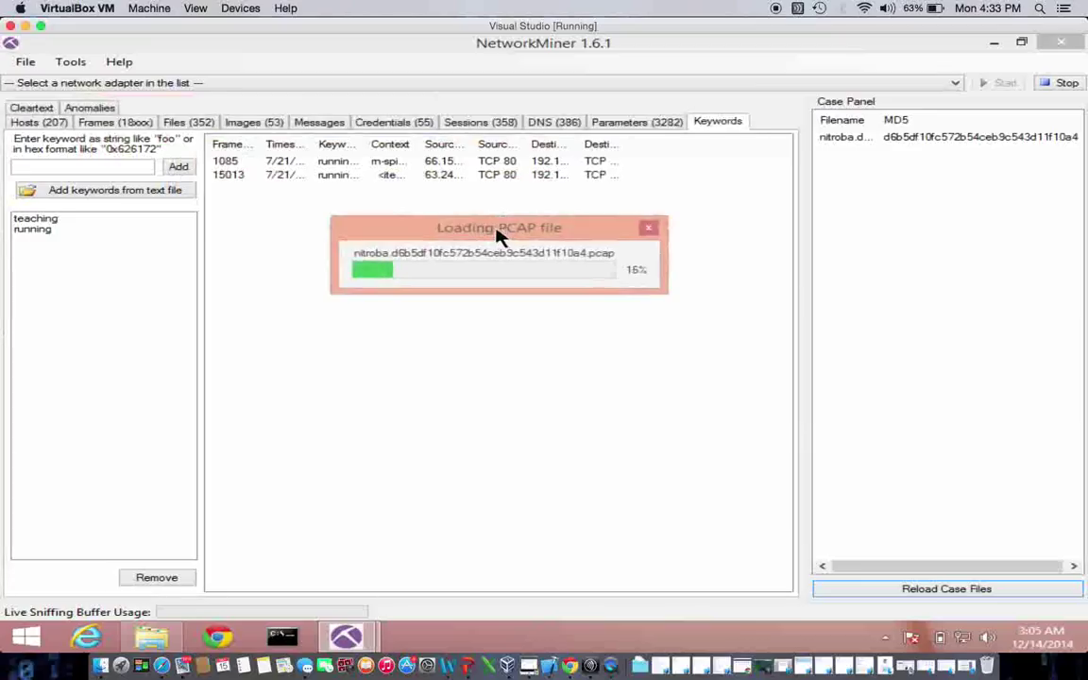
Examine the keyword hits in frames 1085, 15013 and 20864, widening the Source Host and Destination Host columns
click(376, 162)
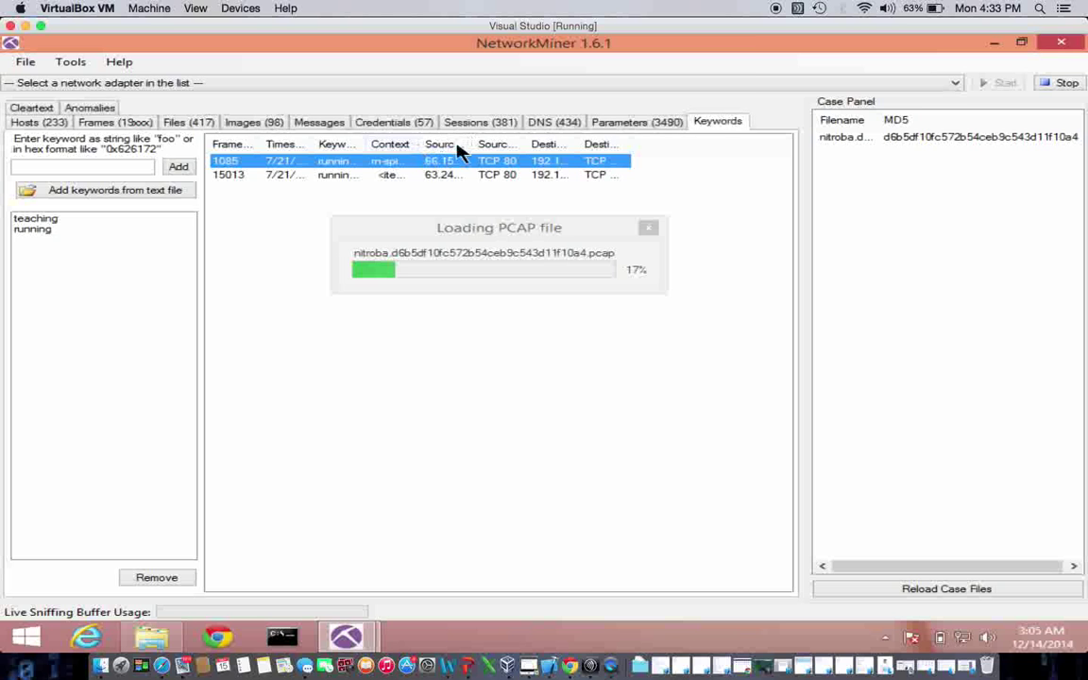
drag(473, 144, 658, 141)
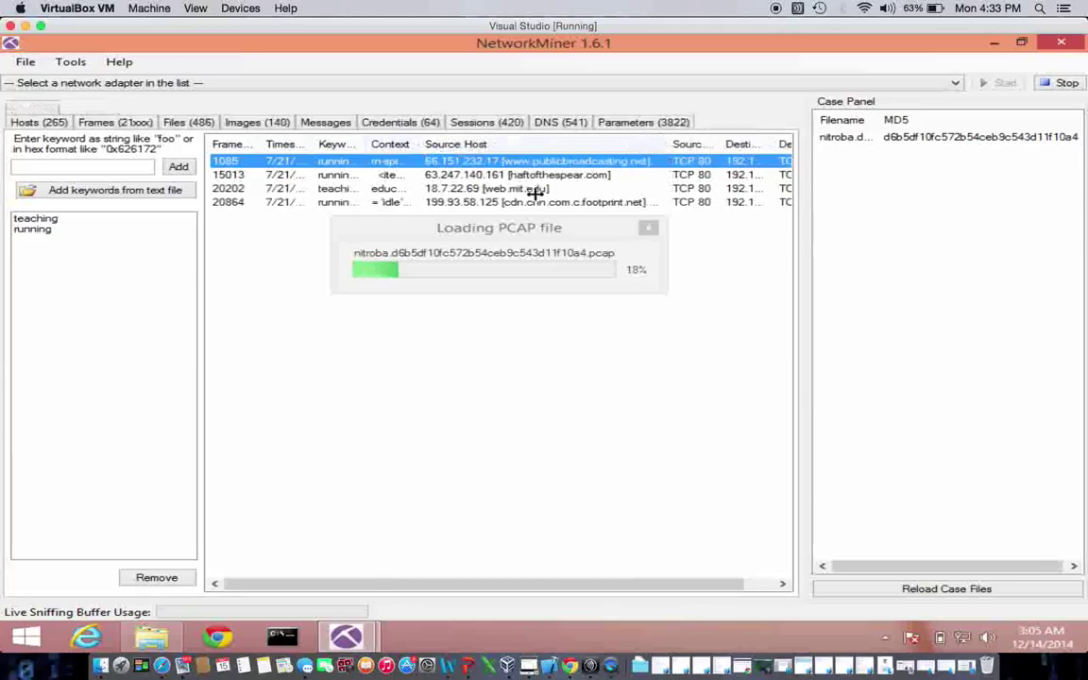
click(738, 177)
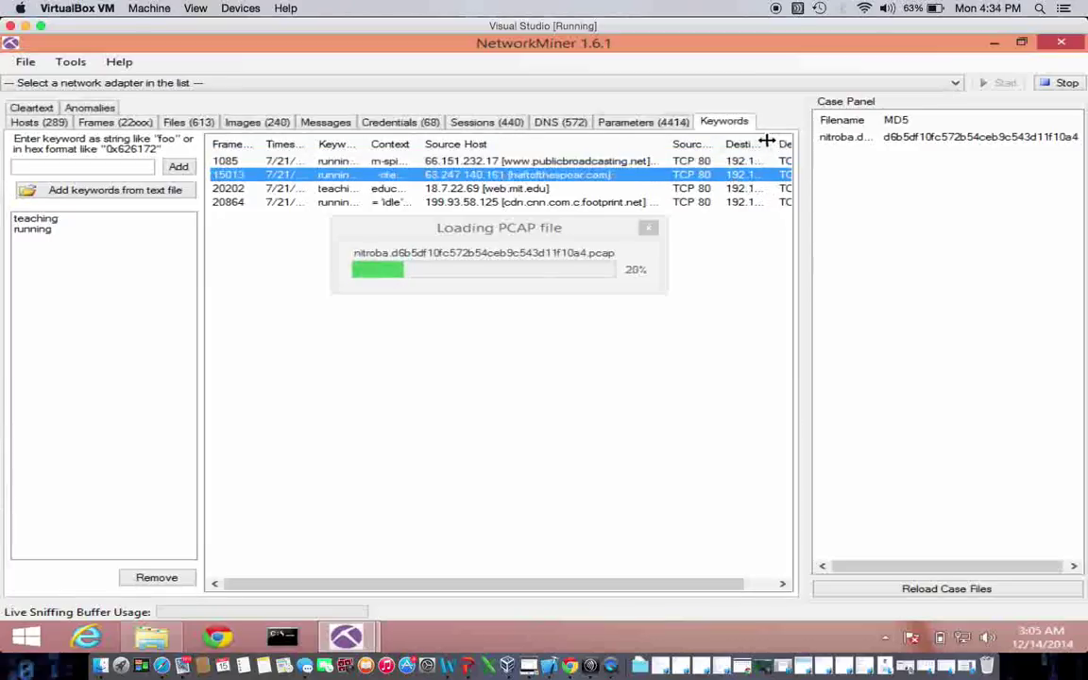
drag(771, 143, 811, 140)
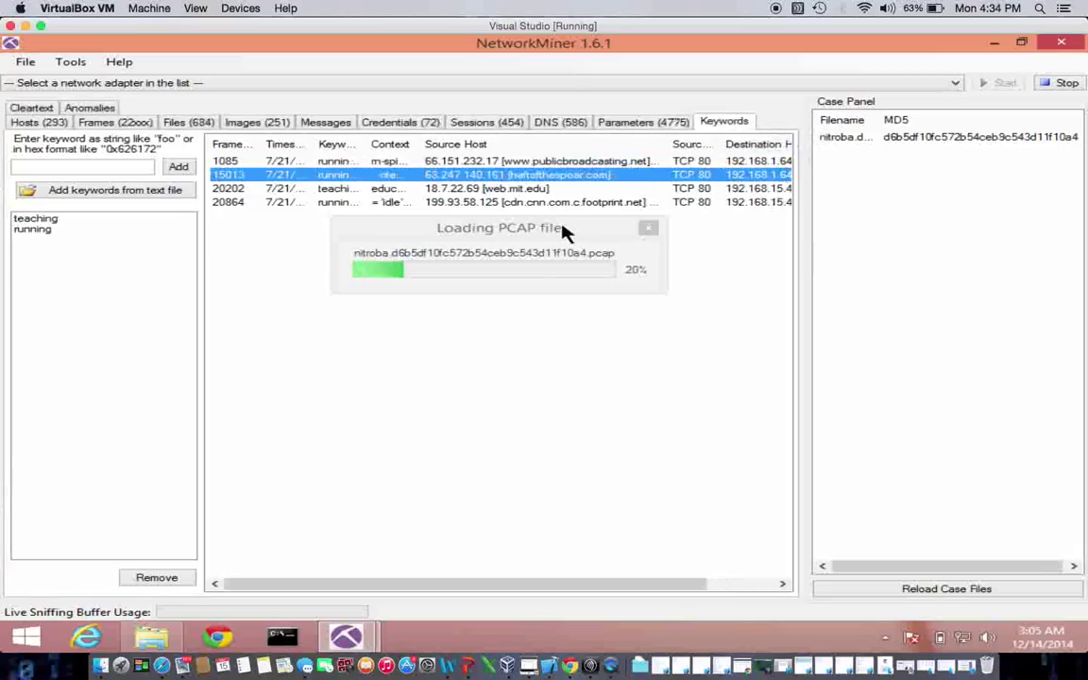
click(752, 202)
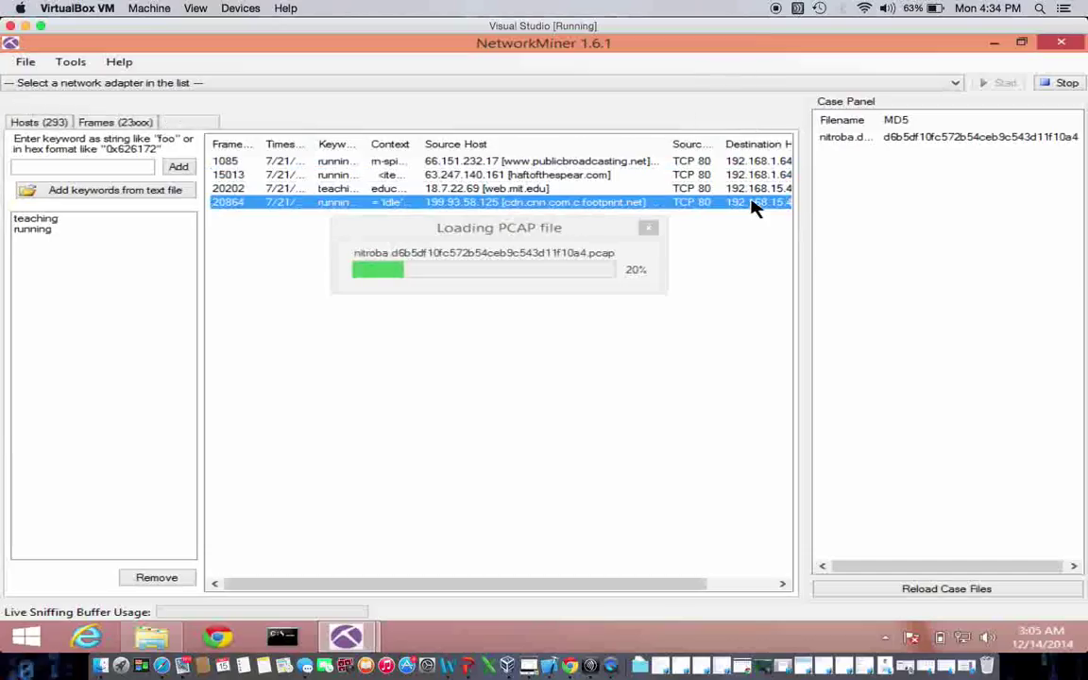
Close the PCAP loading progress window and widen the Keyword and Destination Host columns of the keyword hits
click(648, 230)
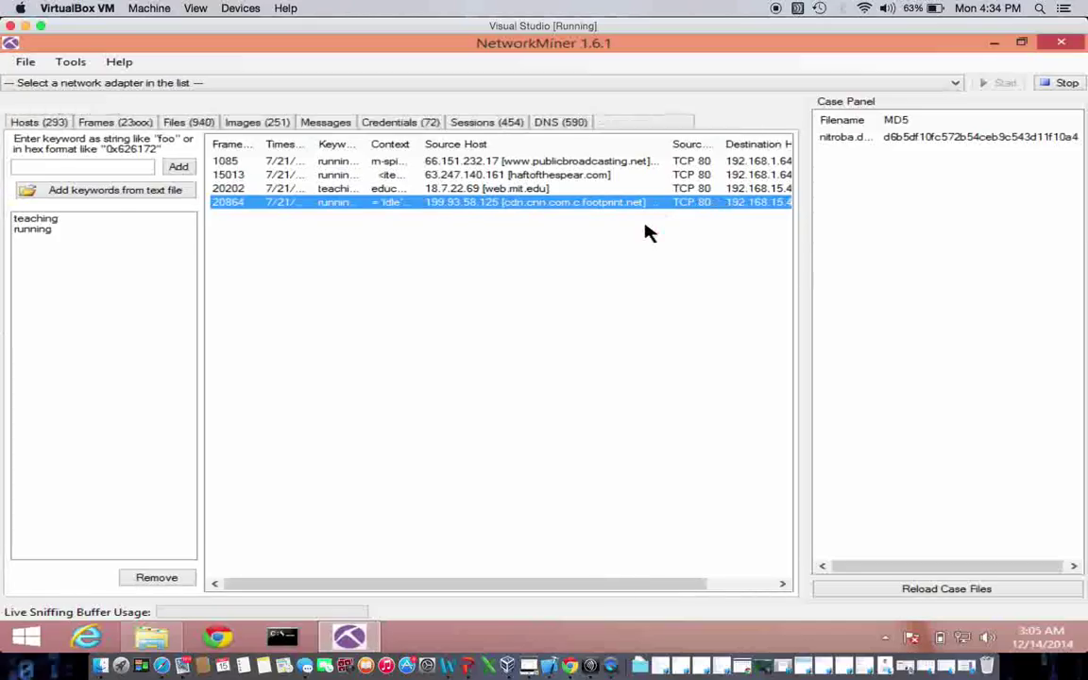
click(377, 190)
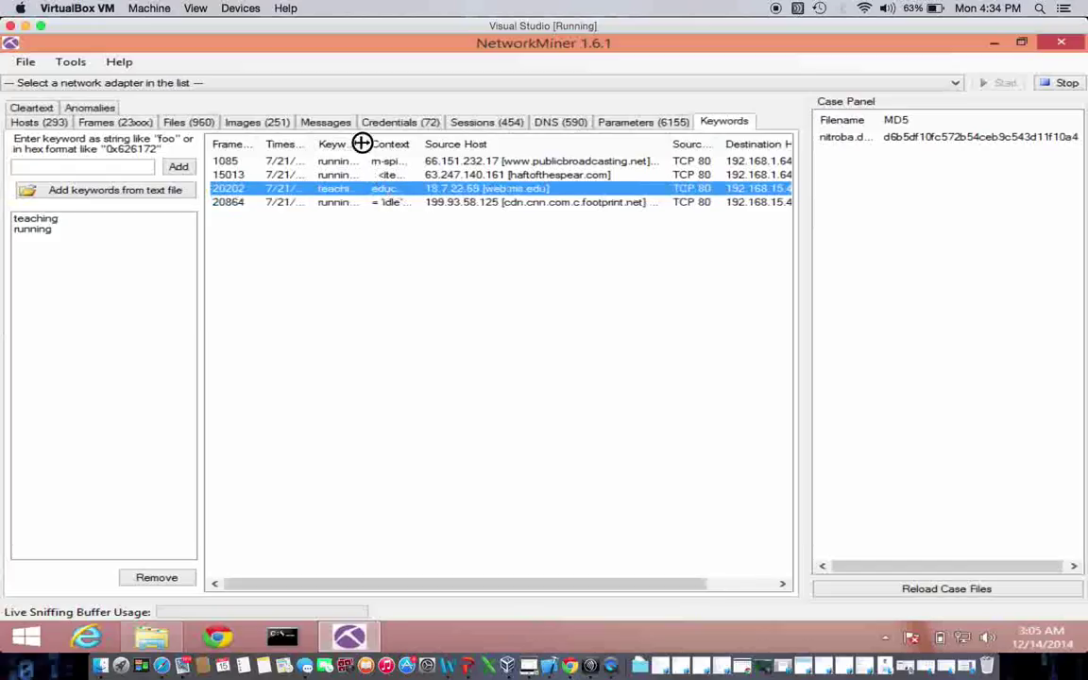
drag(365, 144, 384, 144)
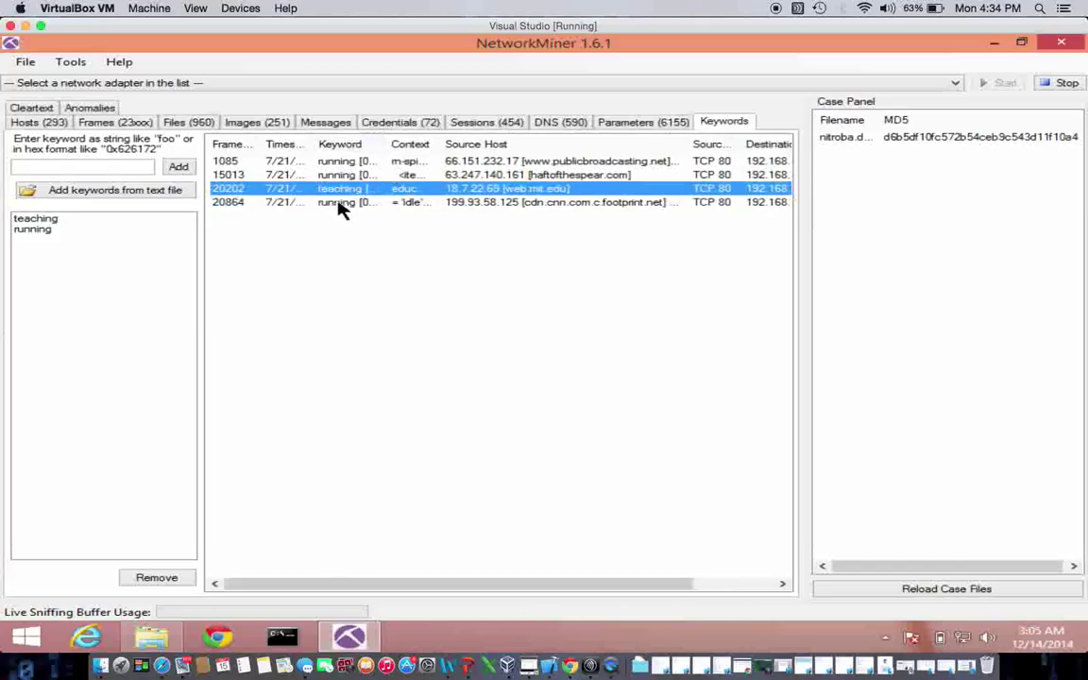
click(350, 202)
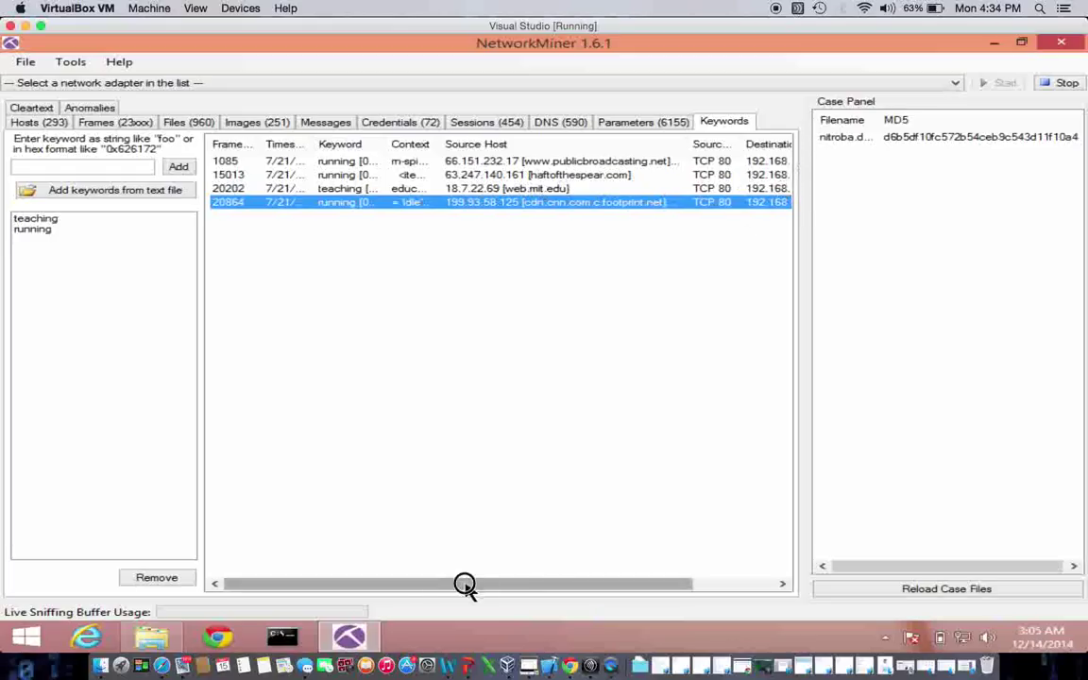
drag(462, 582, 609, 581)
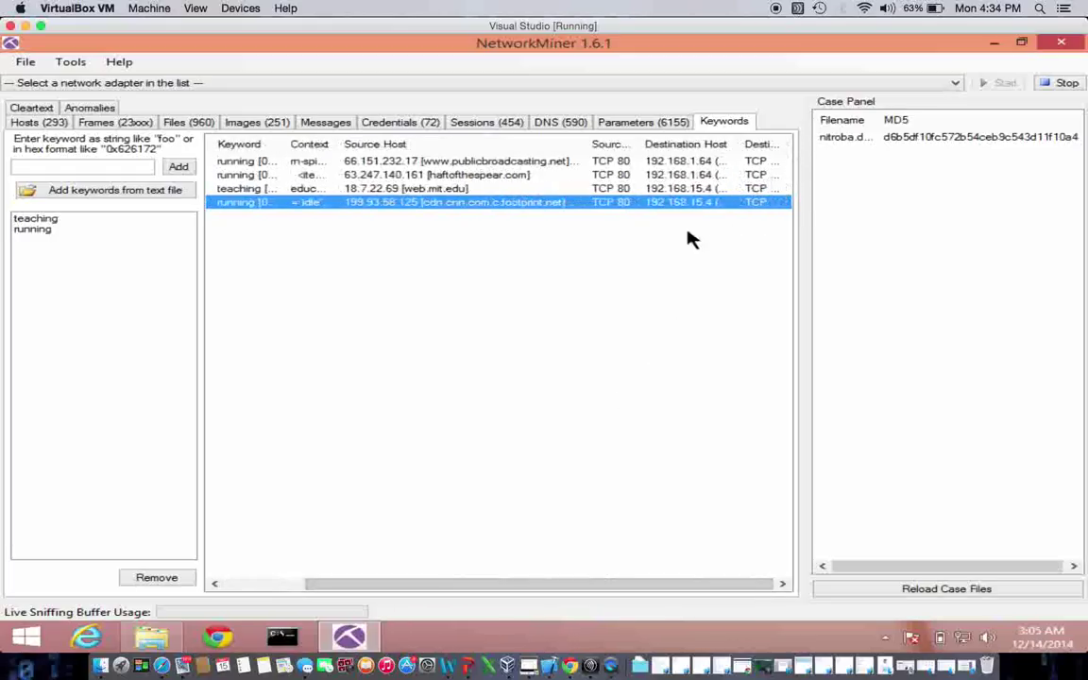
drag(732, 140, 791, 136)
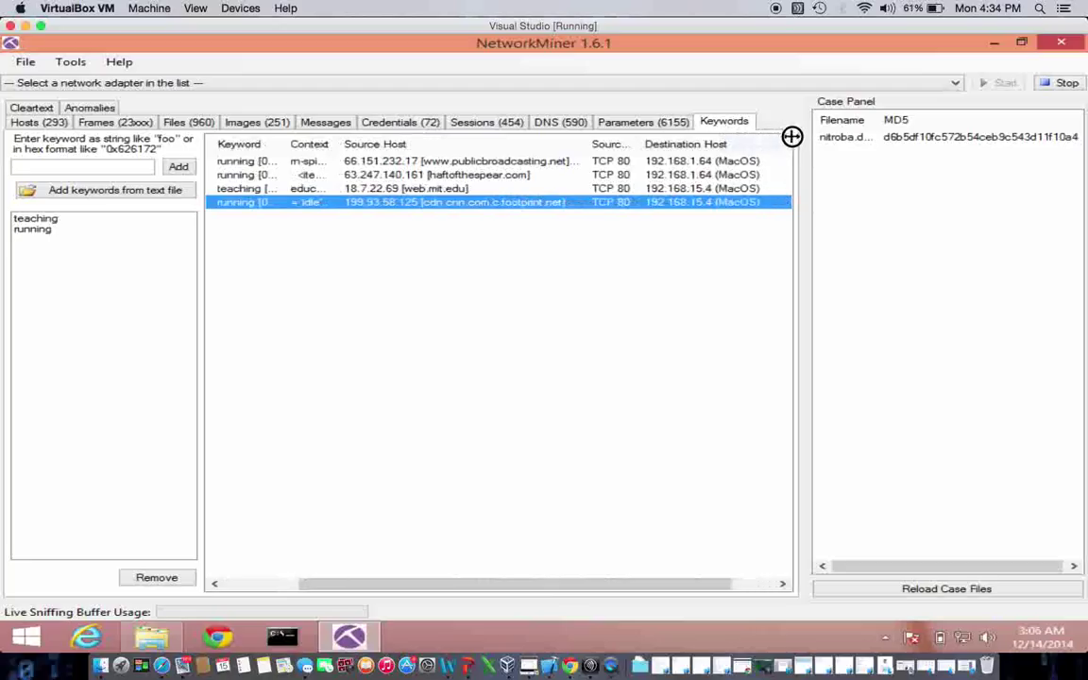
Compare the destination hosts of the "teaching" hit from web.mit.edu and the "running" hit from cdn.cnn.com.c.footprint.net
click(698, 187)
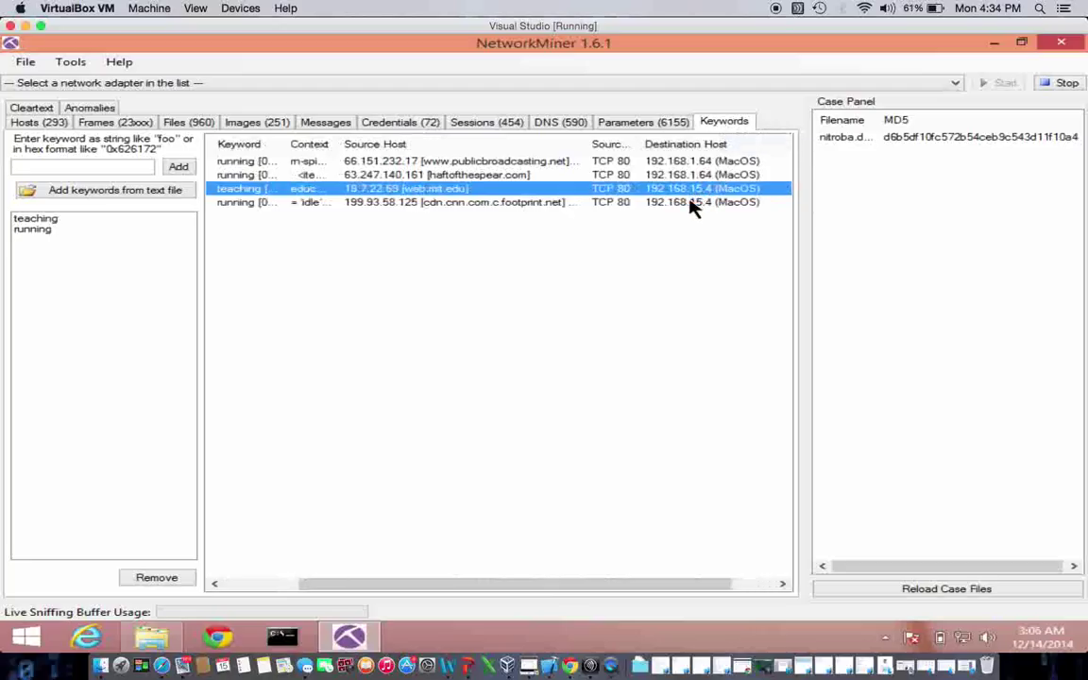
click(690, 202)
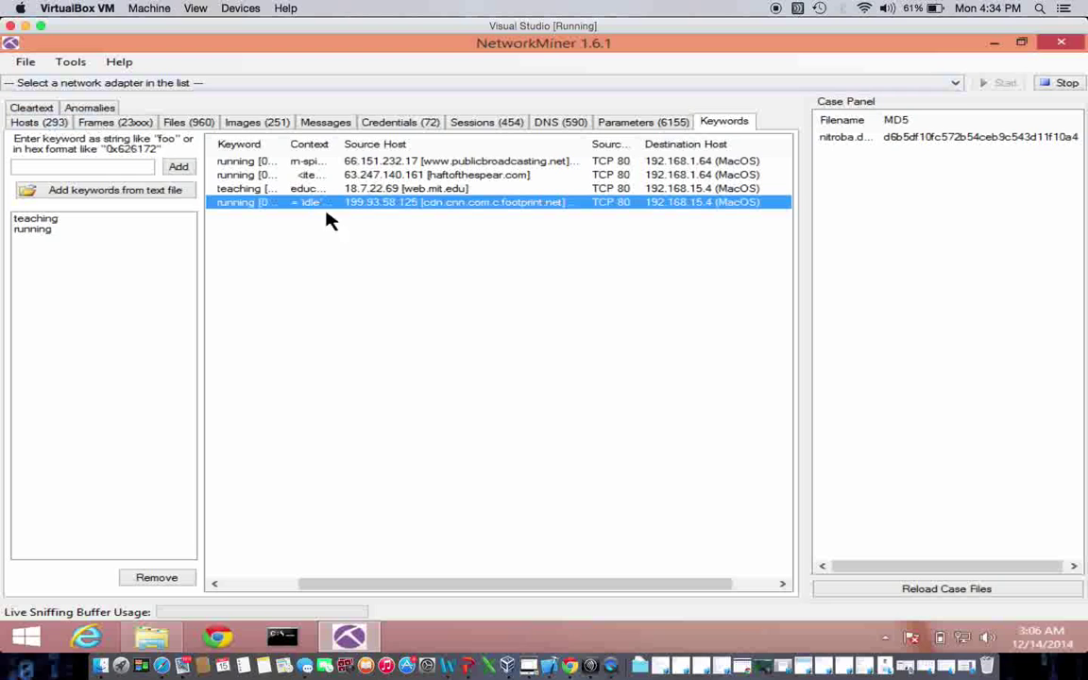
click(444, 190)
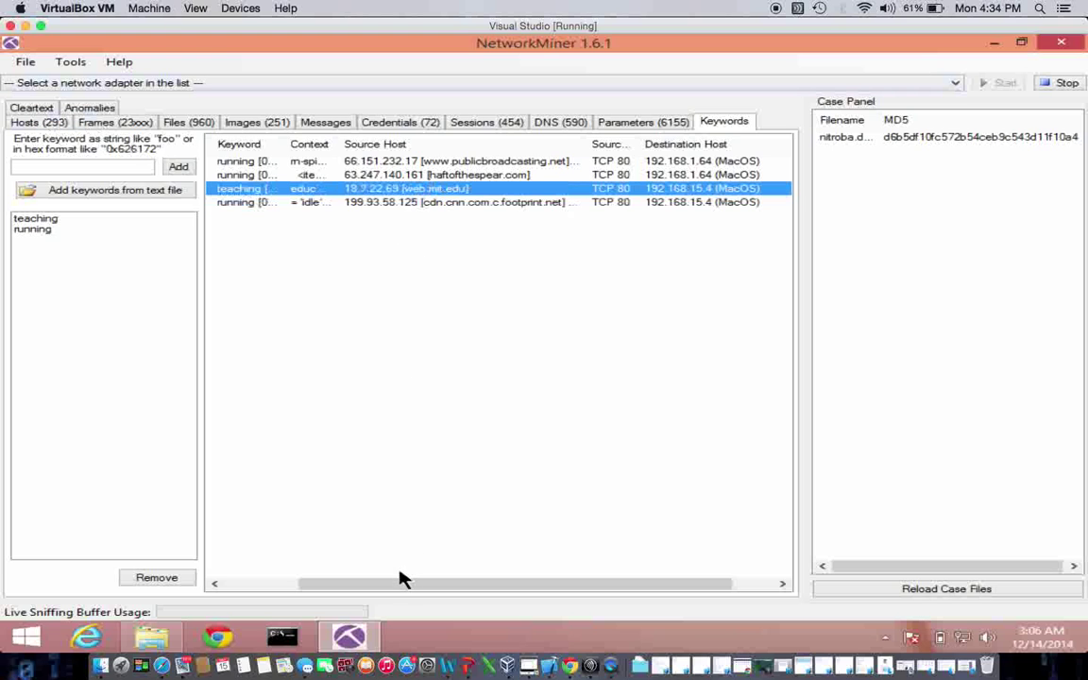
drag(399, 579, 132, 178)
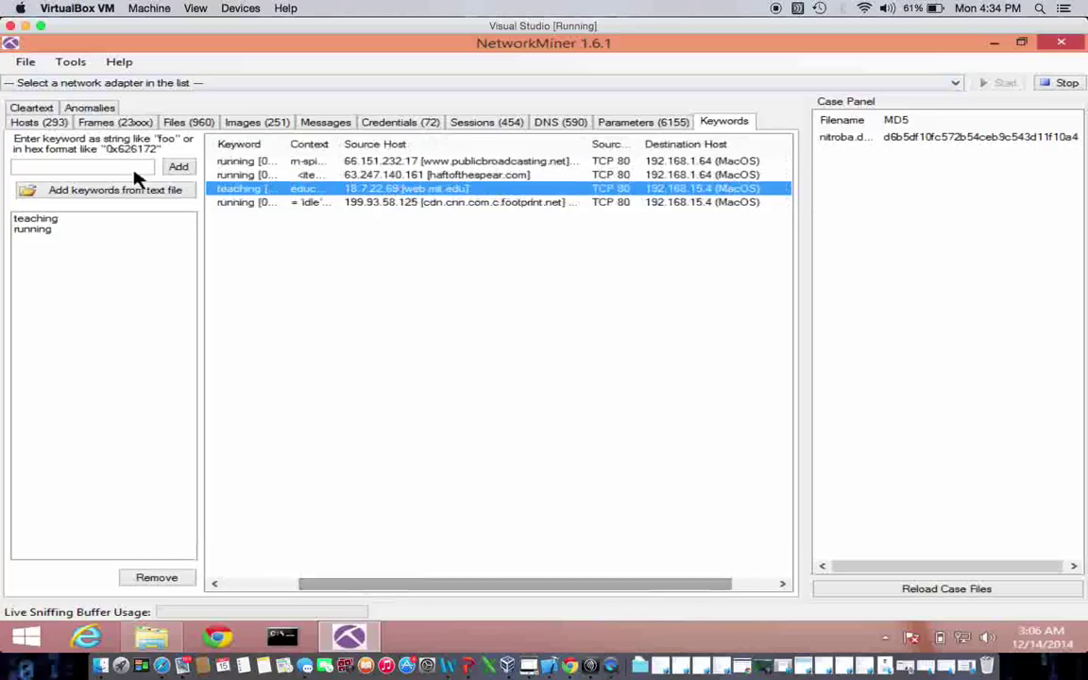
Look through the list of captured hosts, sorted by ascending IP address, down to the 216.x addresses
click(34, 123)
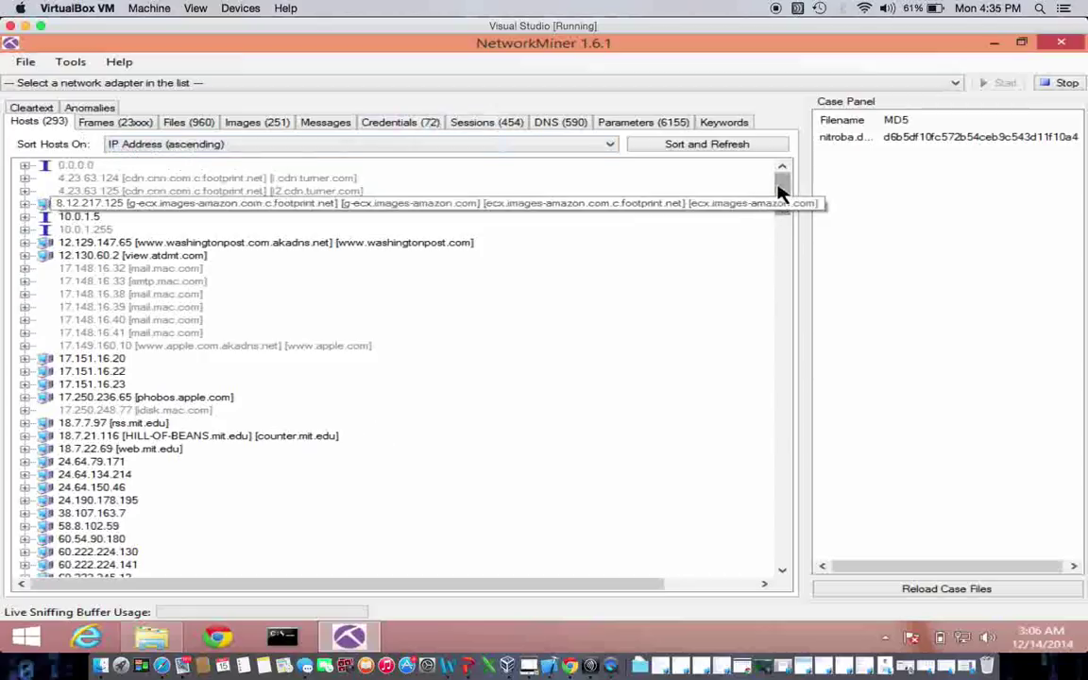
drag(777, 186, 758, 448)
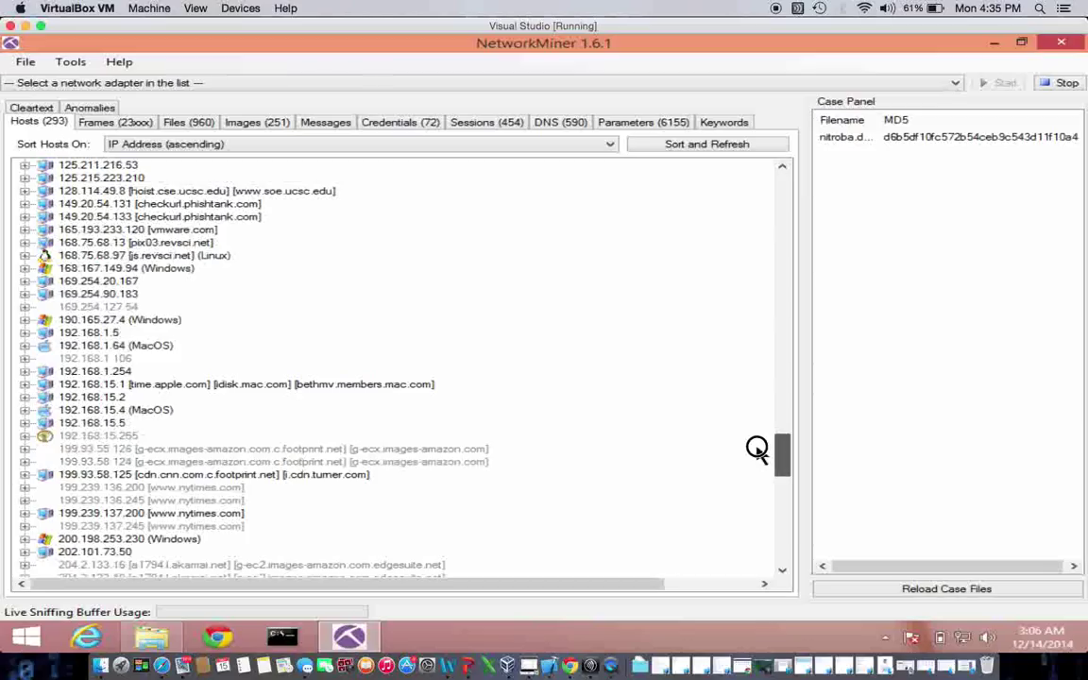
drag(758, 449, 739, 539)
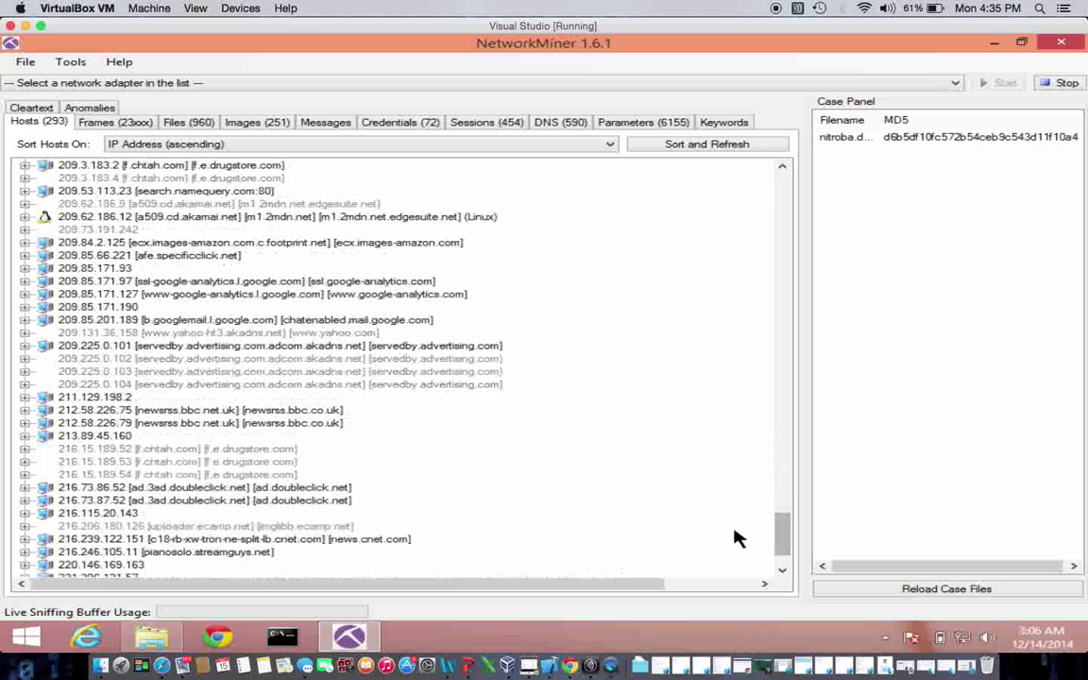
Remove "teaching" and "running" from the keyword search list
click(723, 124)
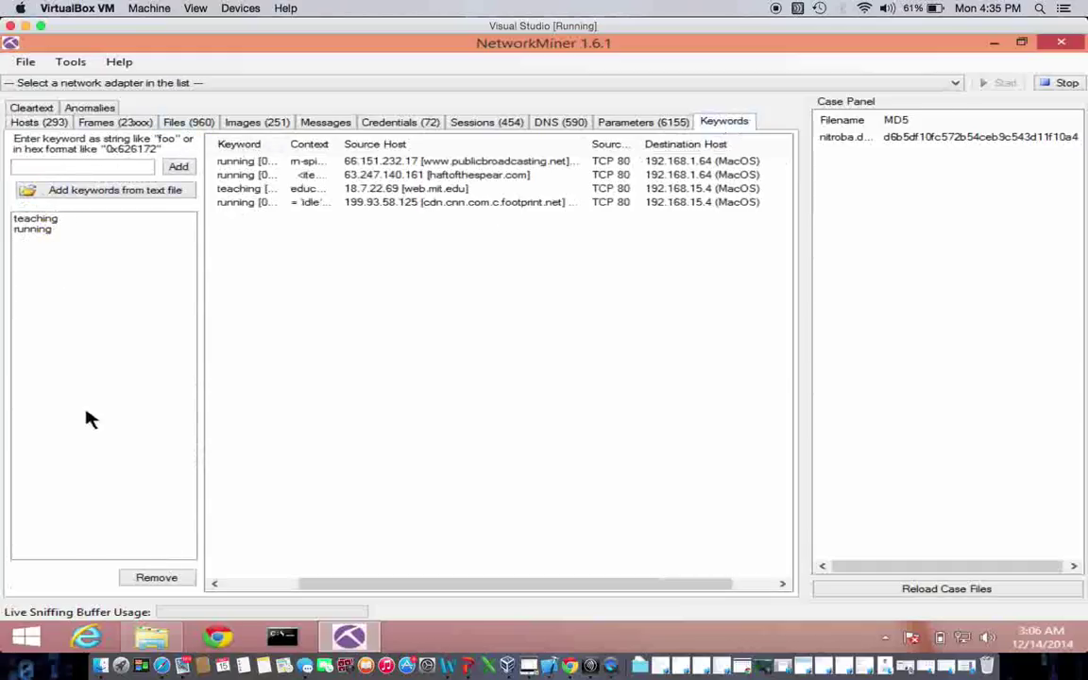
click(47, 221)
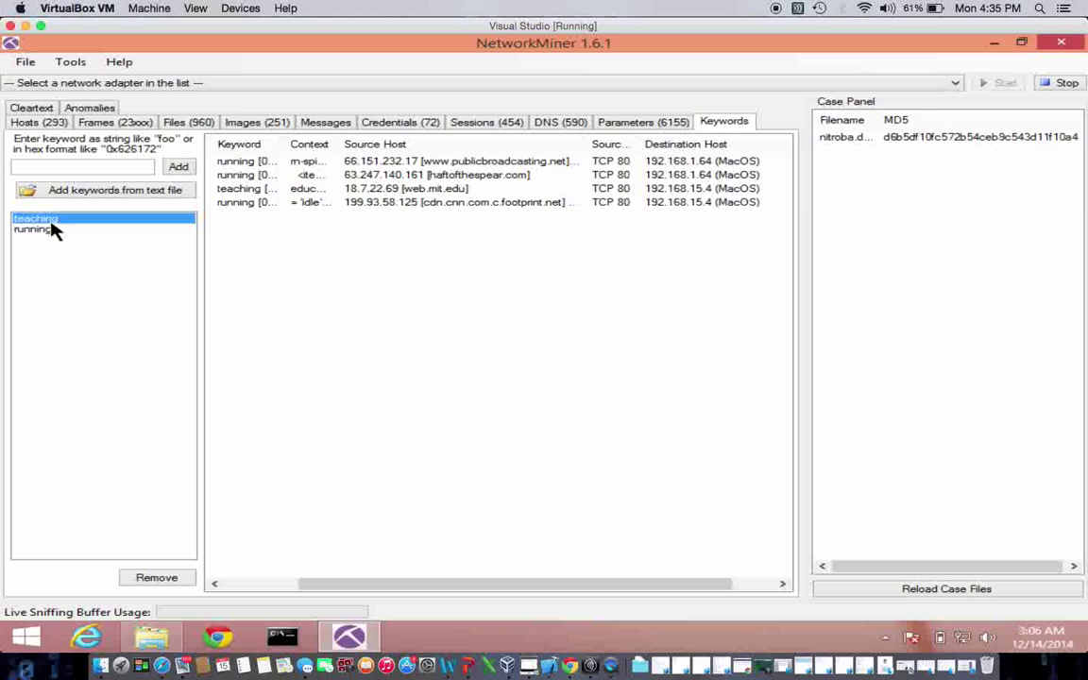
click(157, 579)
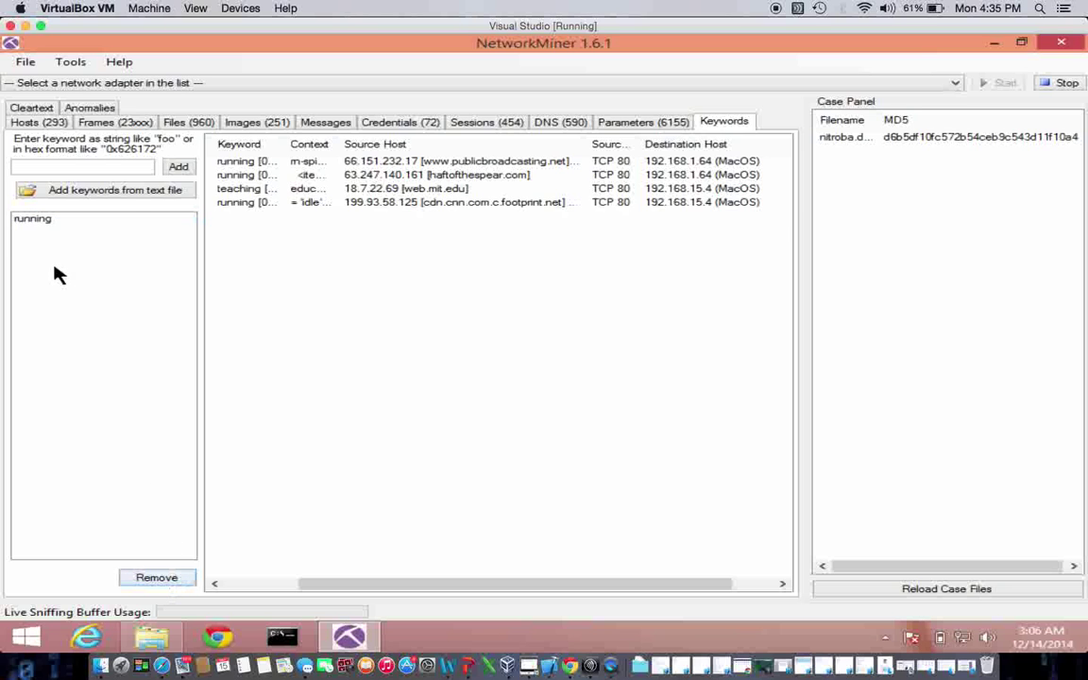
click(47, 221)
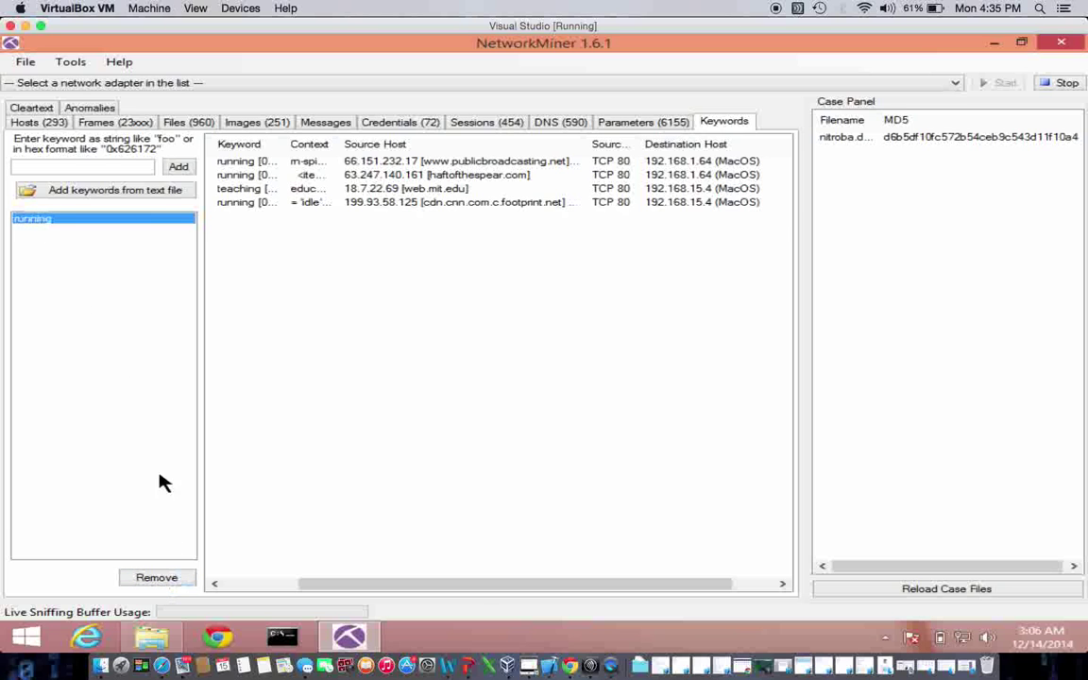
click(156, 578)
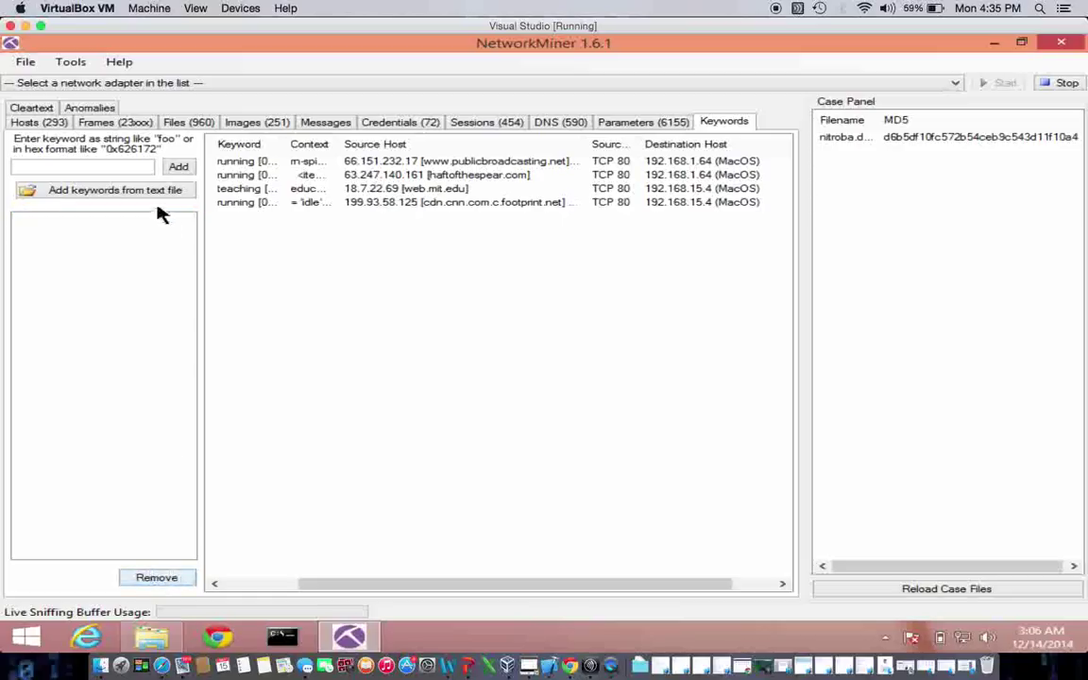
Add "coach", "book" and the seven surnames of interest to the keyword search list
click(91, 167)
text(coach)
click(178, 169)
text(smith)
click(179, 167)
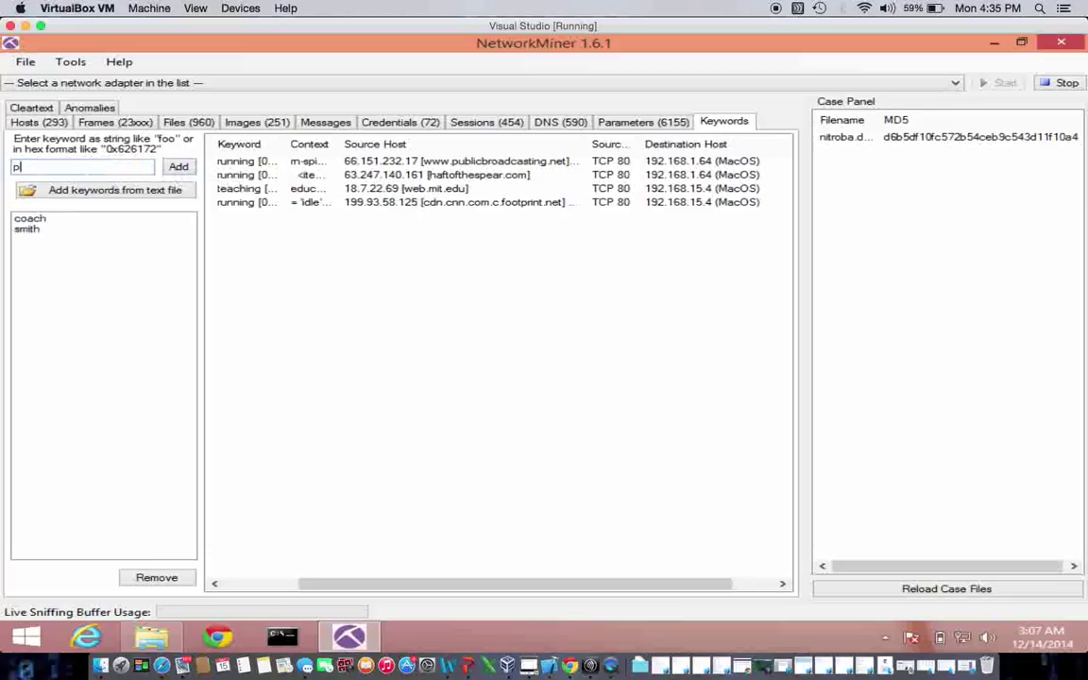
text(perkins)
key(Return)
key(Return)
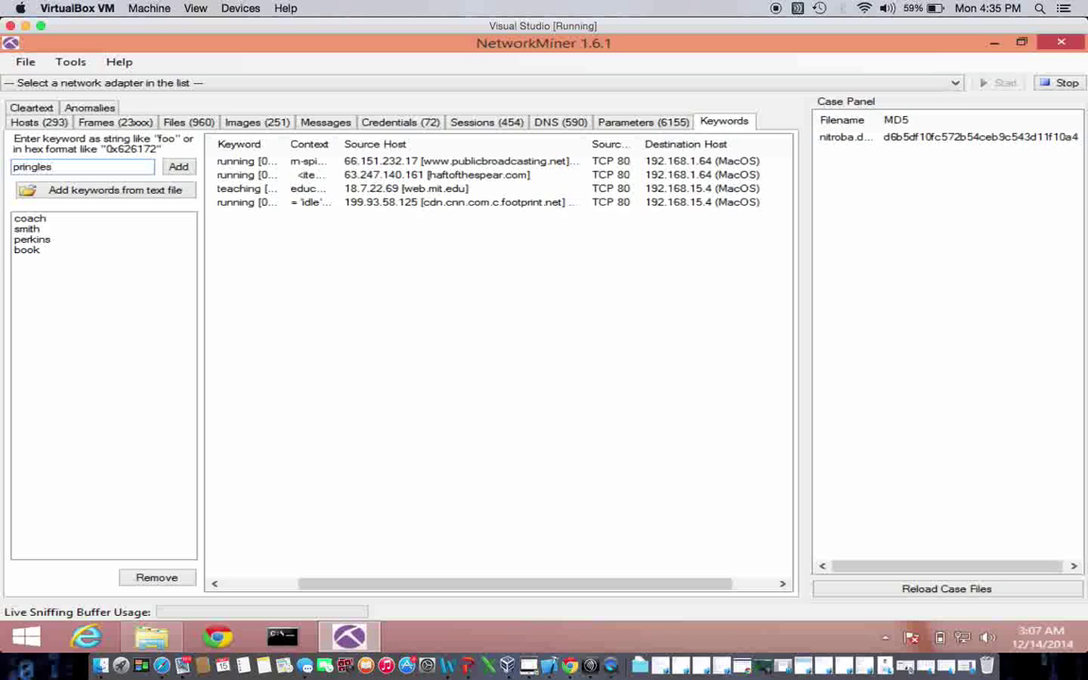
key(Return)
key(Return)
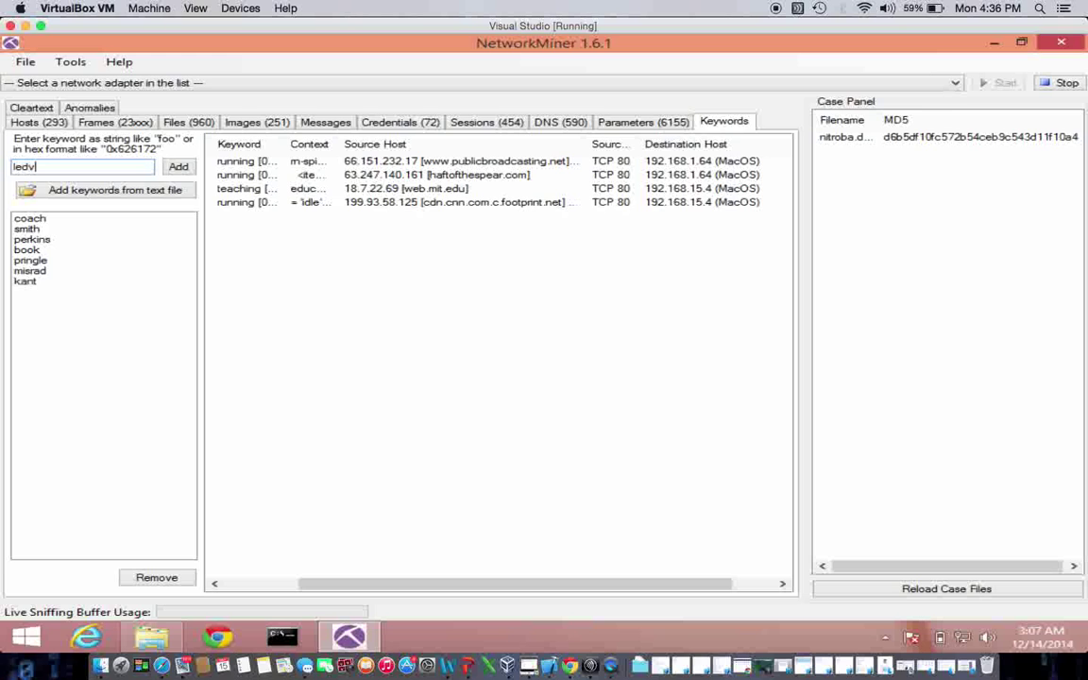
key(Return)
key(Return)
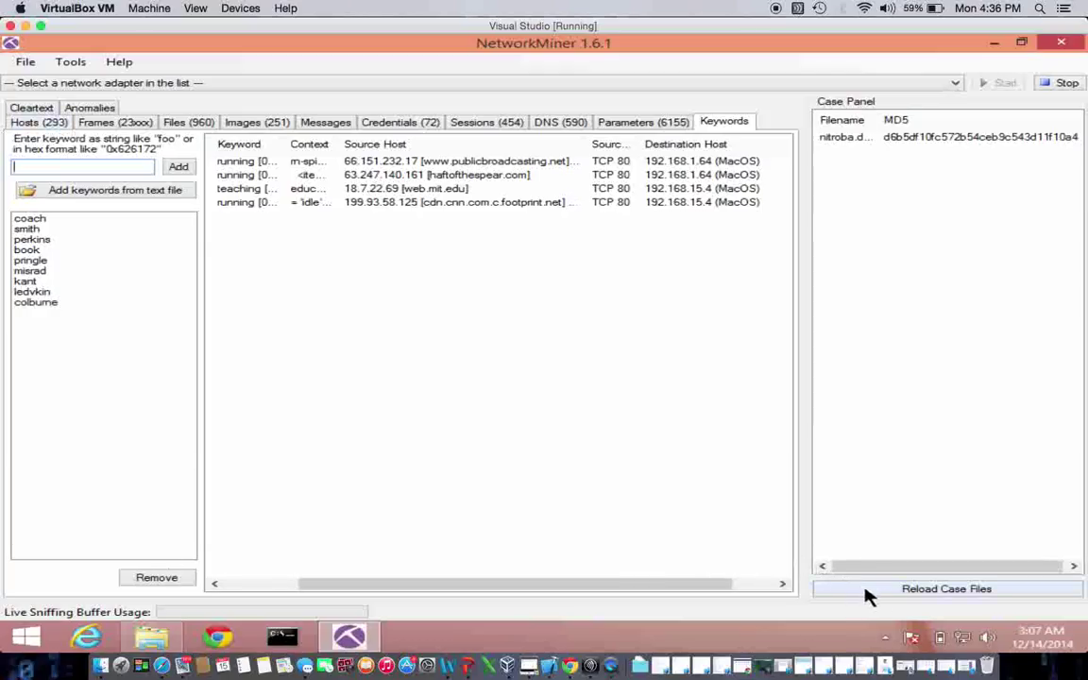
Reload the case files to apply the new keywords, and bring the PCAP loading progress window to the front
click(898, 589)
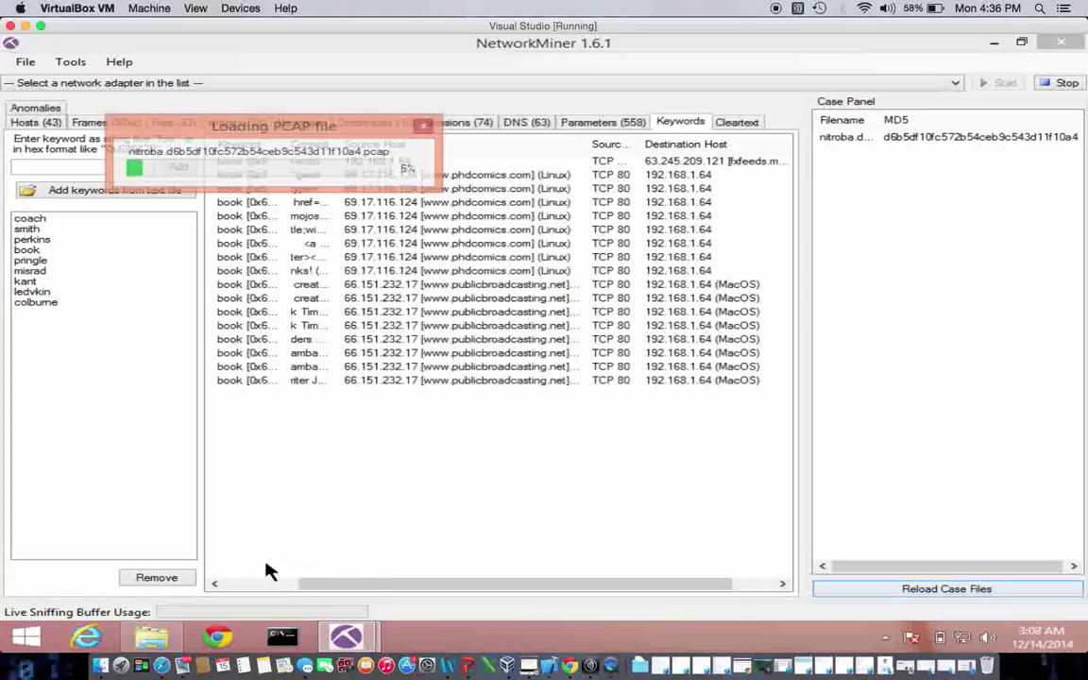
mouse_move(342, 633)
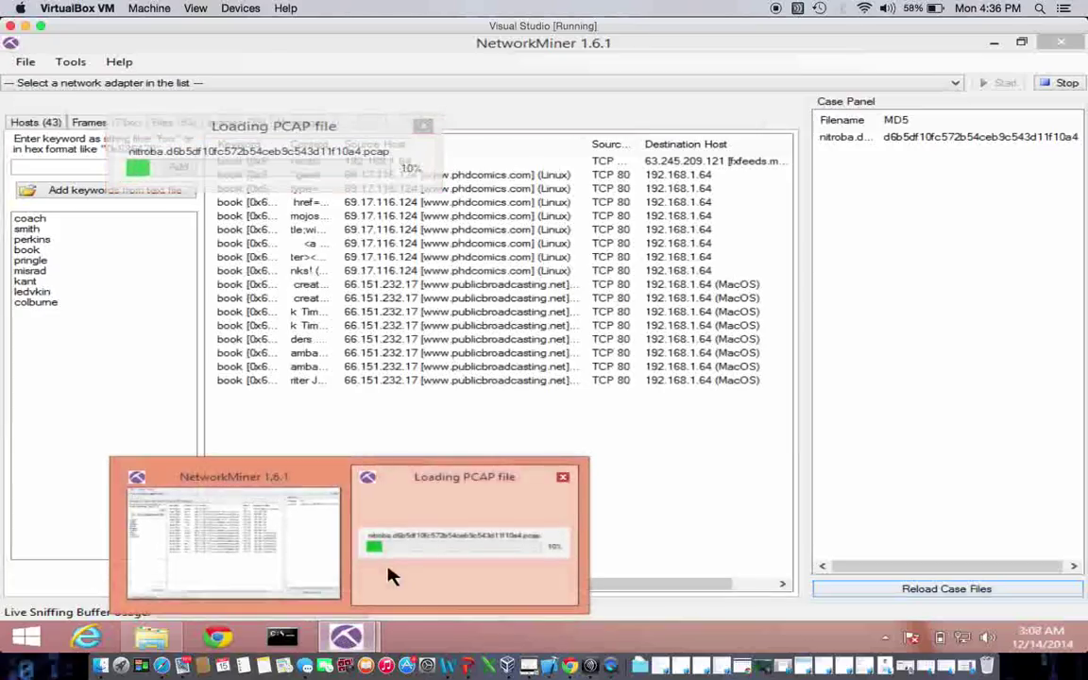
click(406, 555)
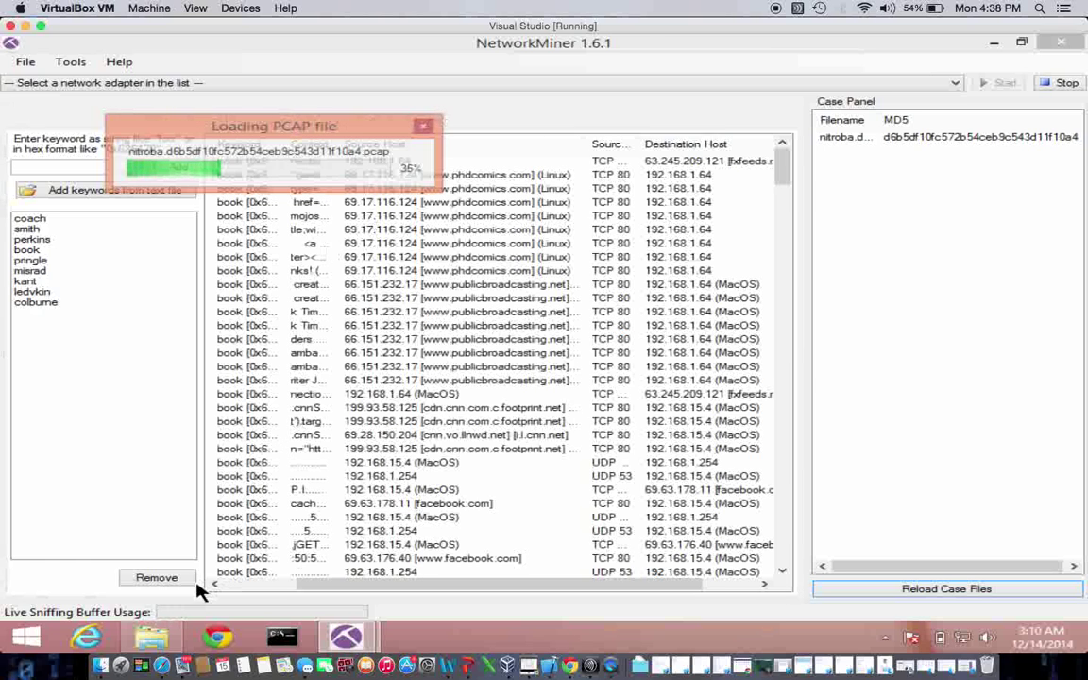
Switch to Safari and view the open NETRESEC blog pages, the passive network security analysis article and the toolsmith NetworkMiner article
click(161, 662)
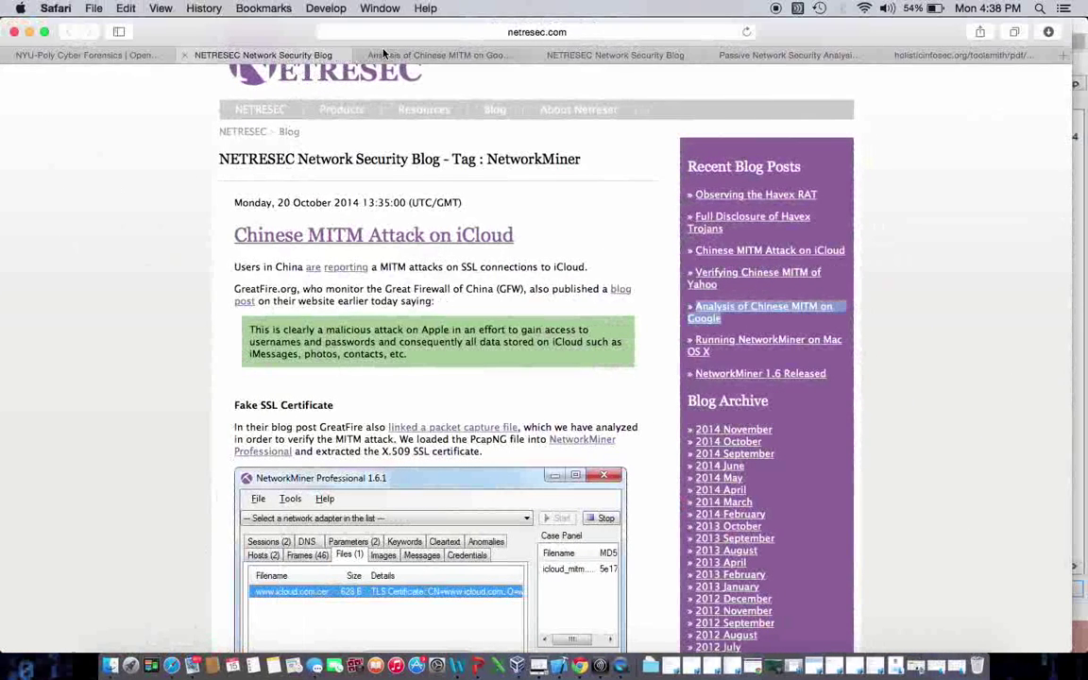
click(644, 56)
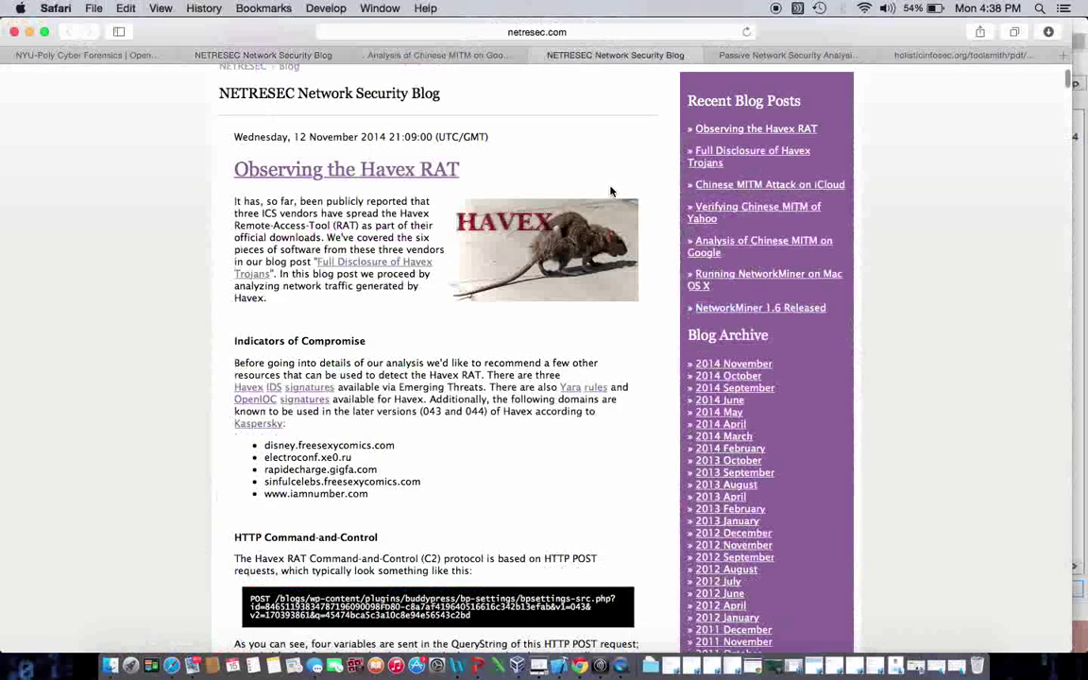
click(784, 55)
click(926, 55)
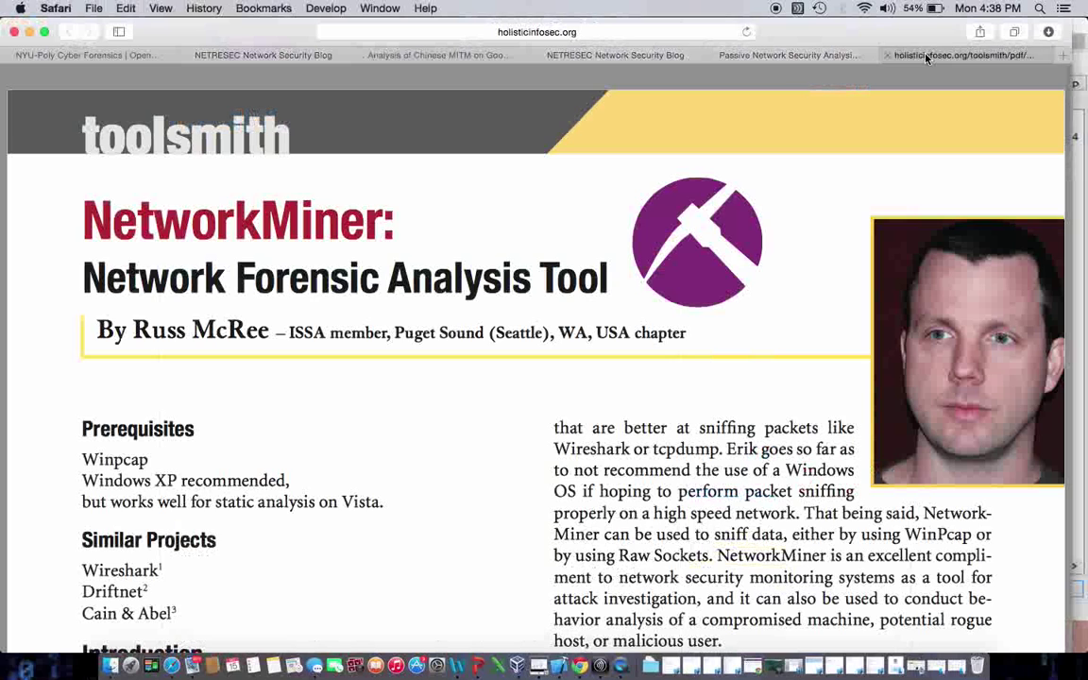
Open the NETRESEC home page from the NetworkMiner blog page and go to the NetworkMiner product page
click(196, 52)
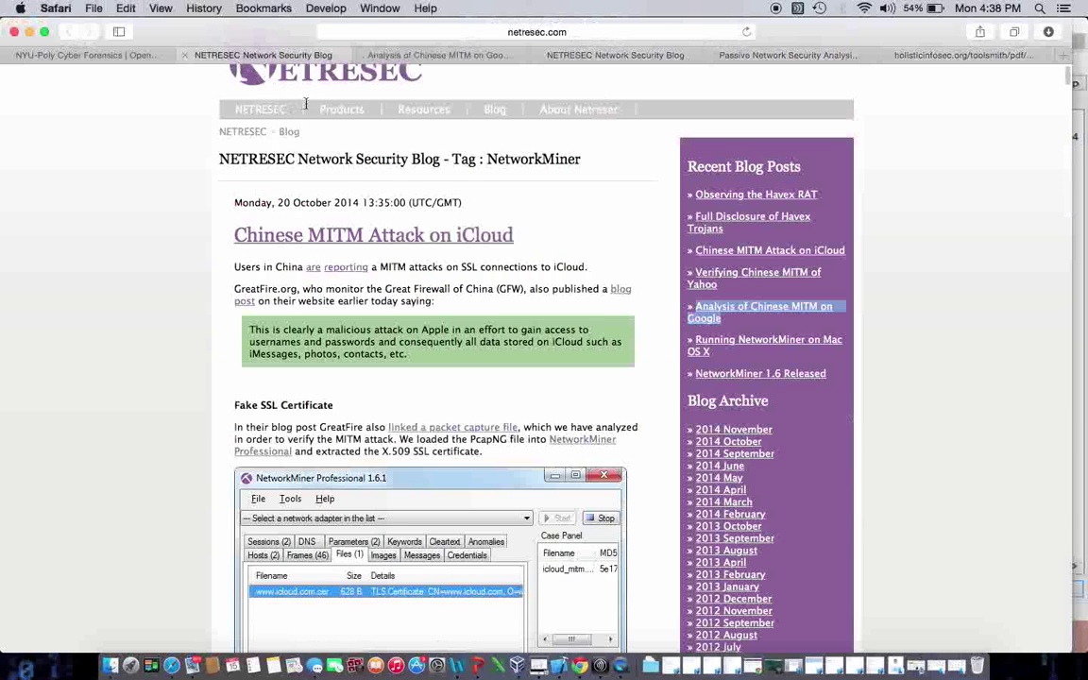
click(283, 115)
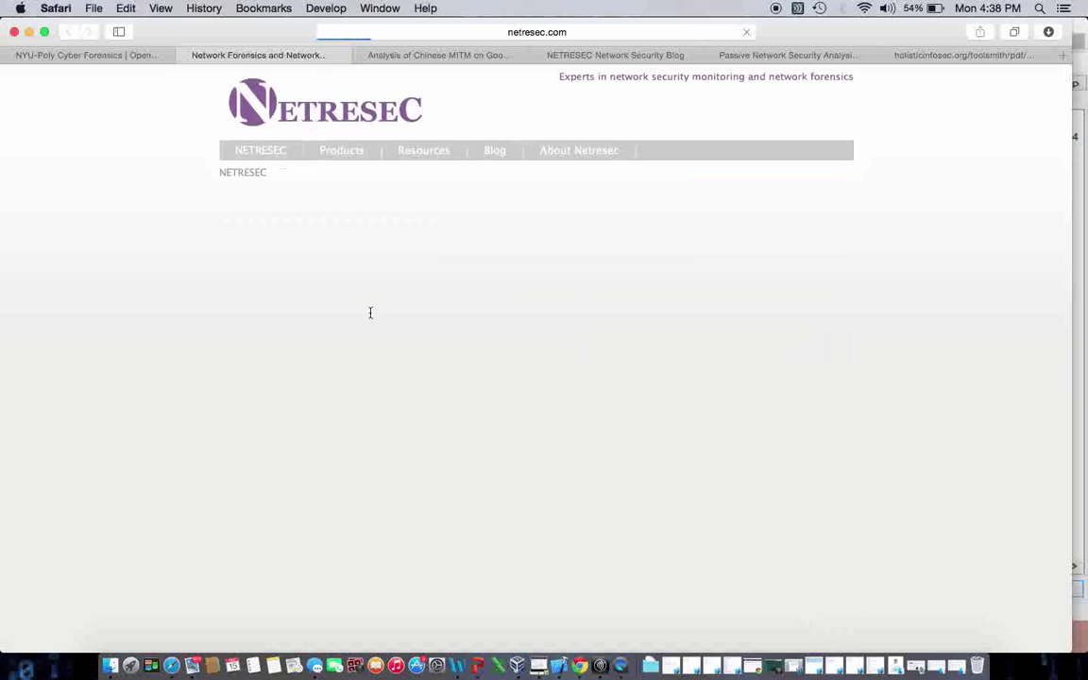
scroll(493, 458, down, 5)
scroll(493, 458, up, 5)
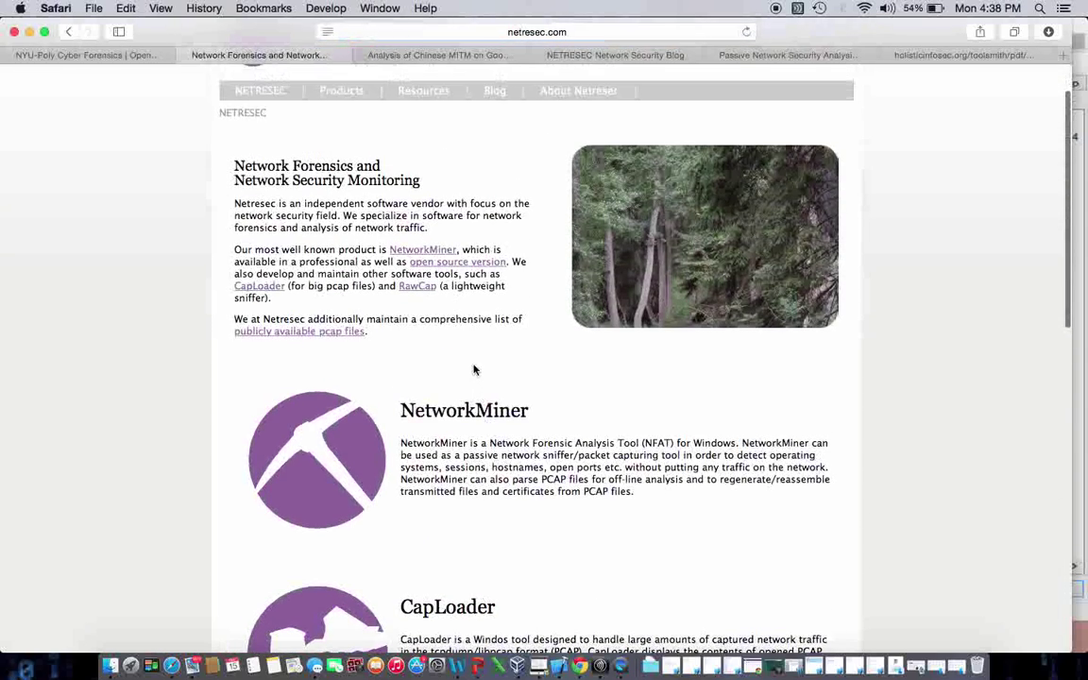
click(442, 411)
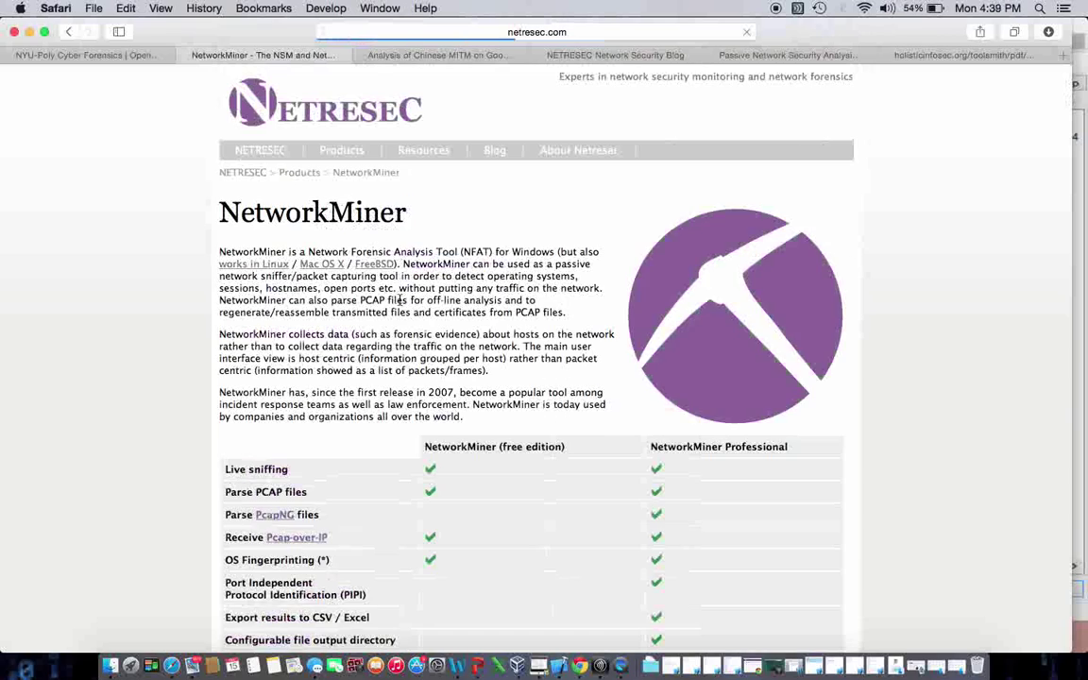
Compare the features and prices of the free and Professional NetworkMiner editions, and return to the loading case in NetworkMiner
scroll(397, 302, down, 4)
scroll(397, 302, down, 4)
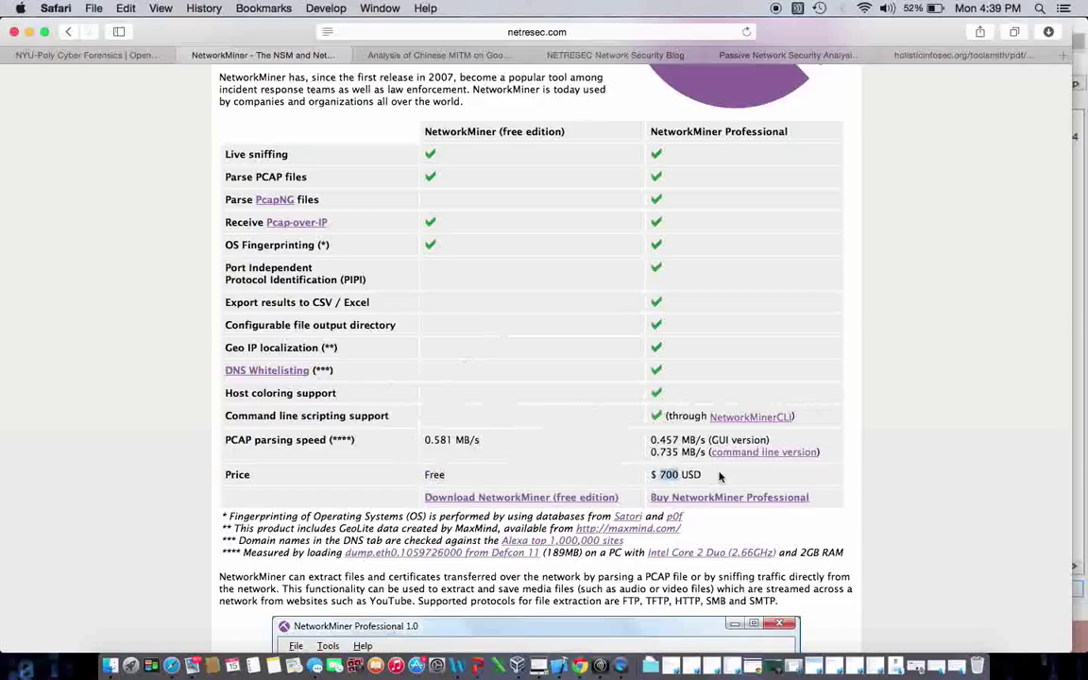
scroll(612, 413, down, 1)
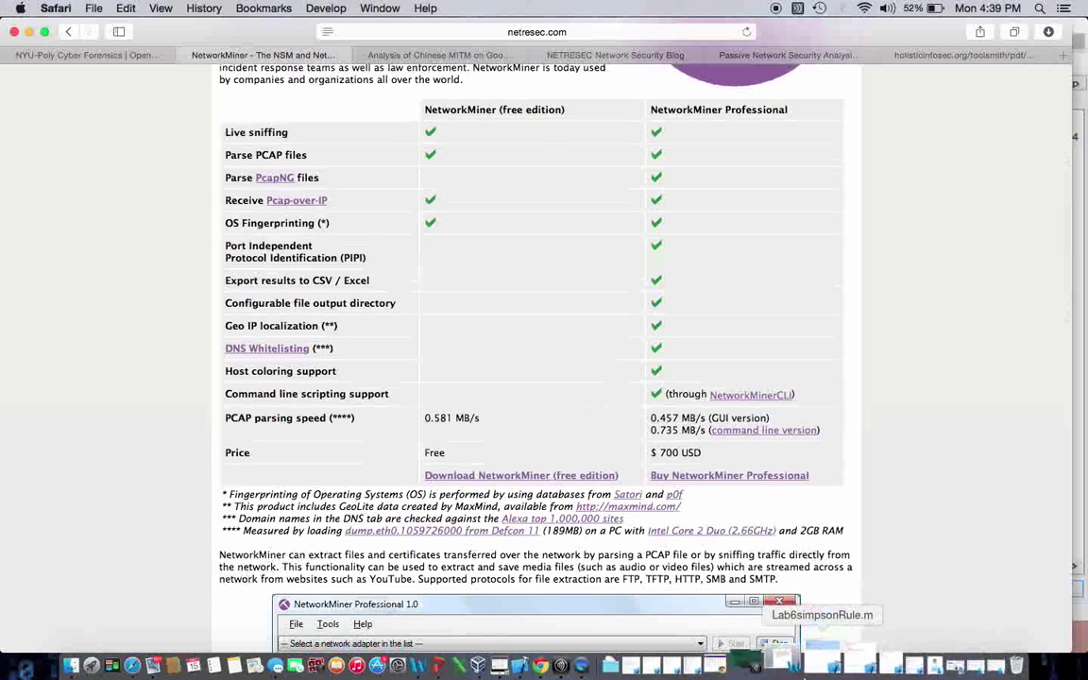
click(28, 33)
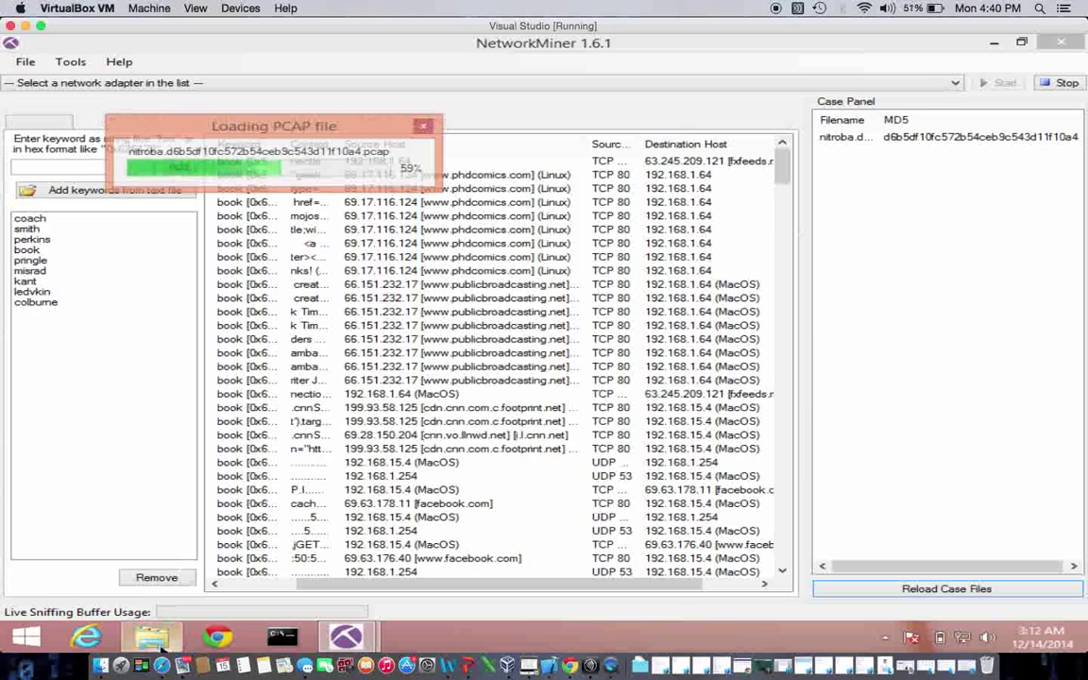
Move the PCAP loading progress window lower on the desktop and close the NetworkMiner_1-6-1 folder window
mouse_move(162, 647)
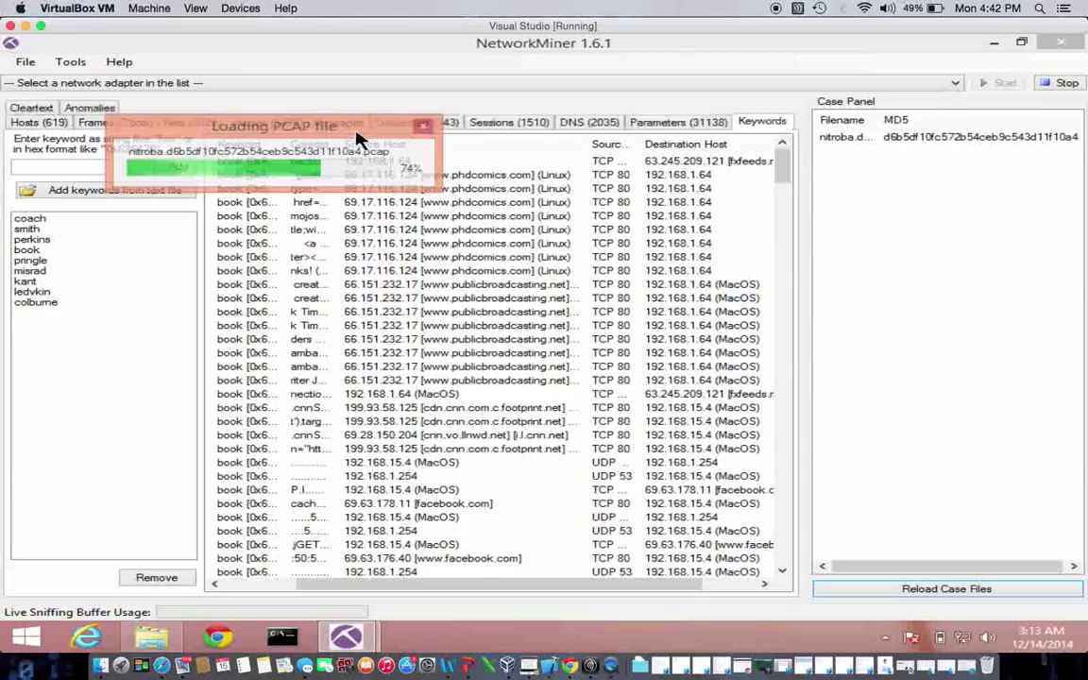
click(154, 640)
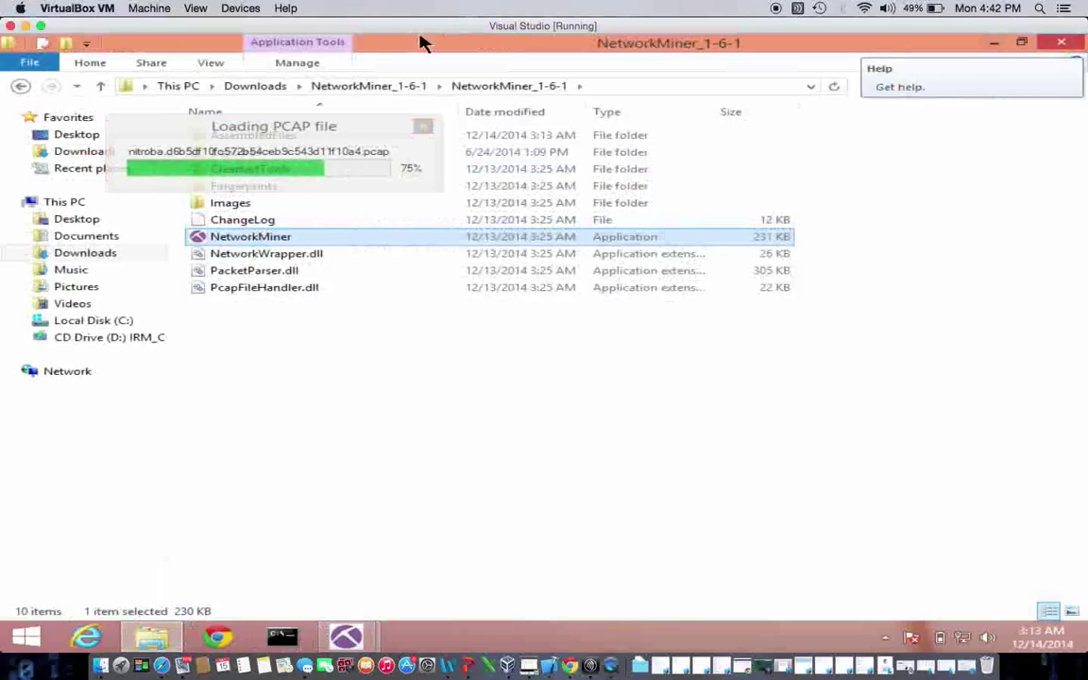
drag(279, 132, 430, 302)
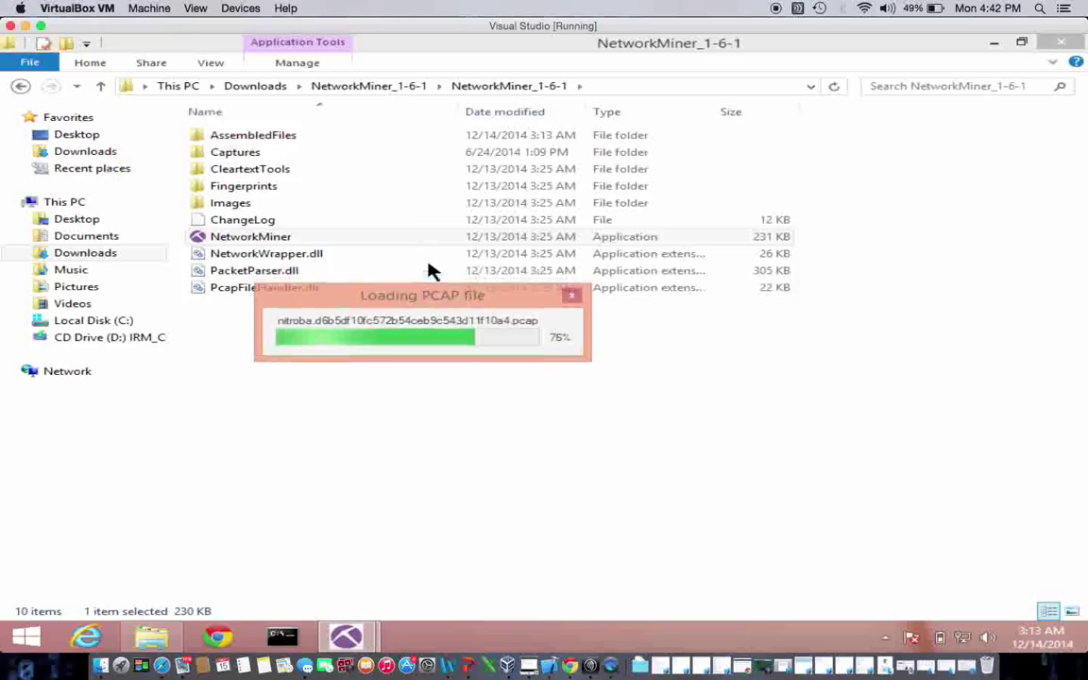
click(1059, 42)
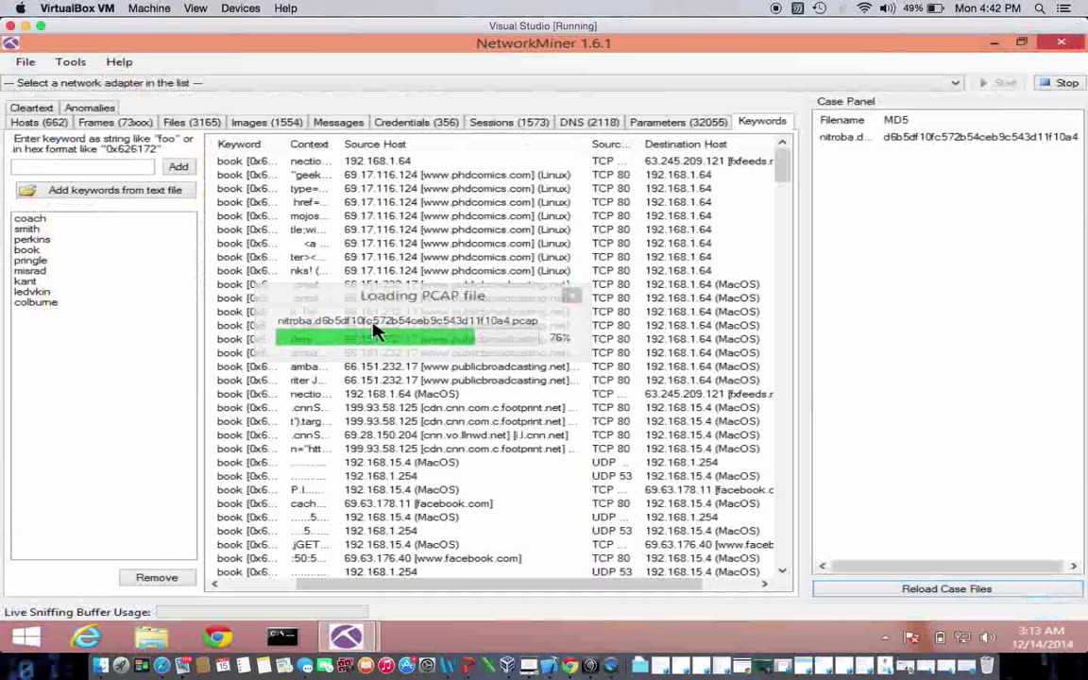
click(427, 302)
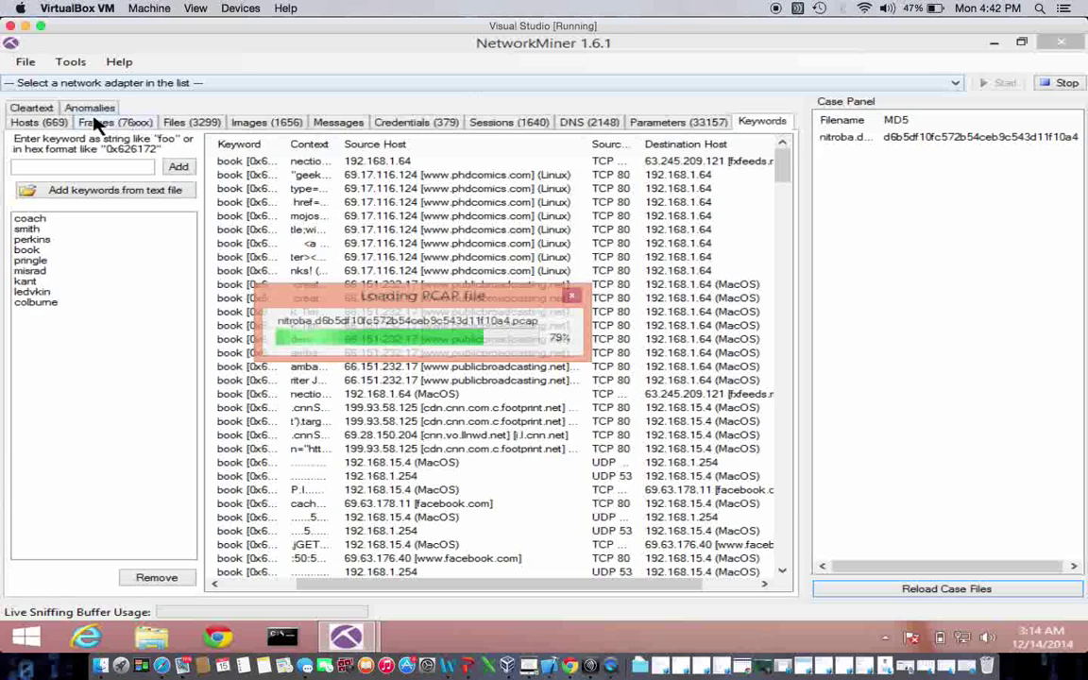
Examine the captured credentials, expanding the Username column to read the full cookie values and checking the Password and login columns
click(412, 125)
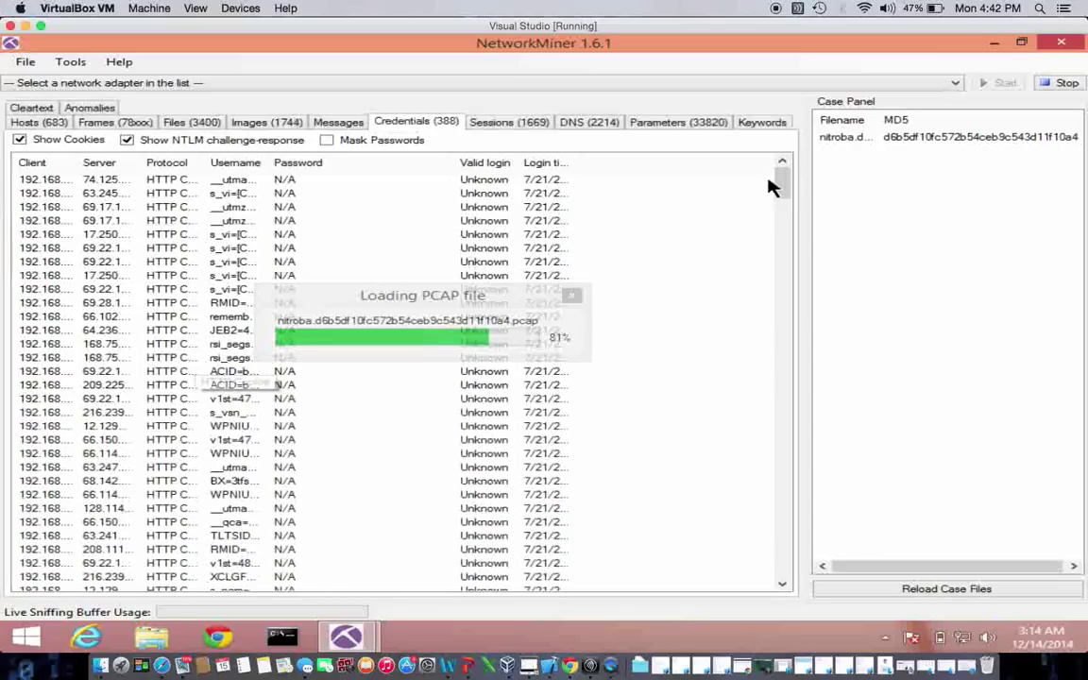
drag(782, 179, 766, 472)
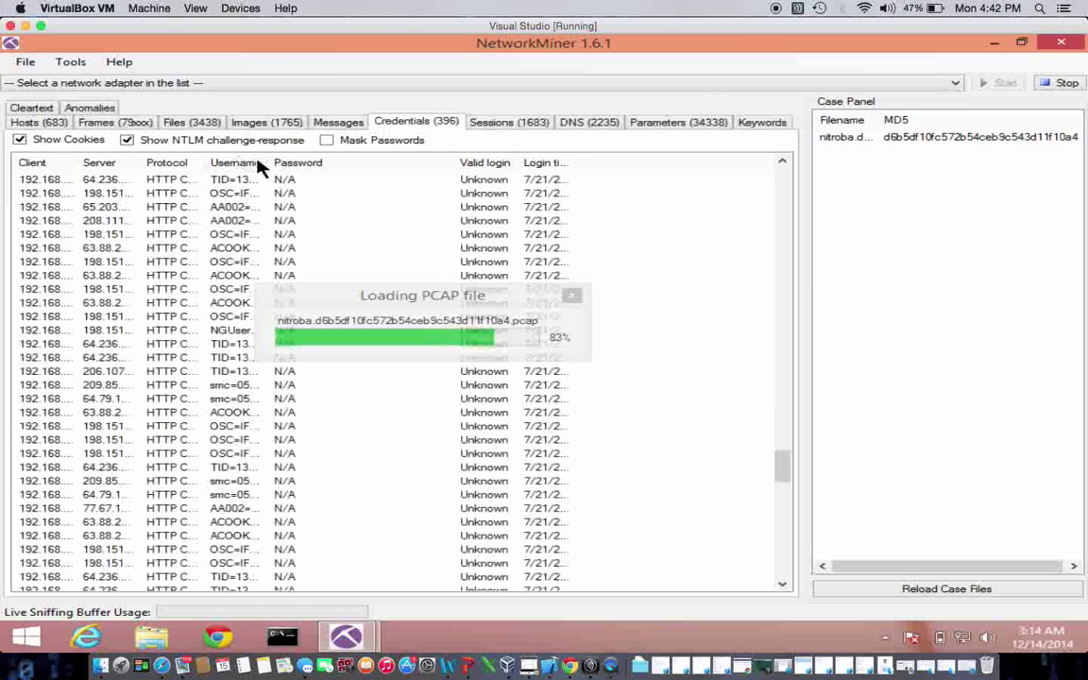
double_click(261, 161)
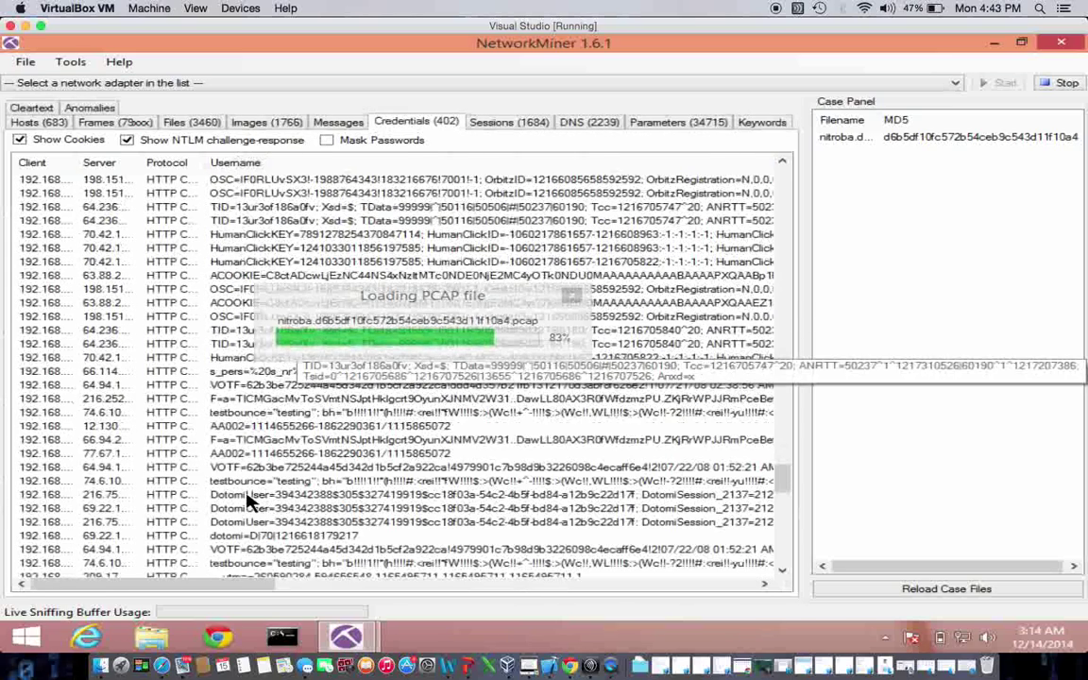
drag(161, 578, 518, 561)
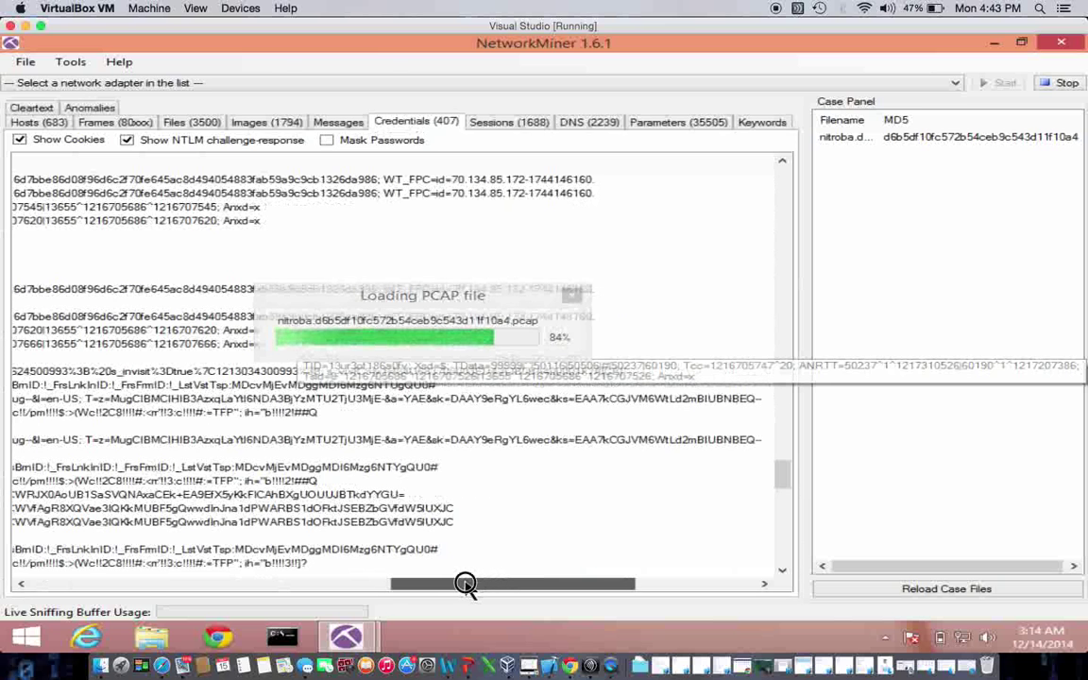
drag(527, 583, 626, 576)
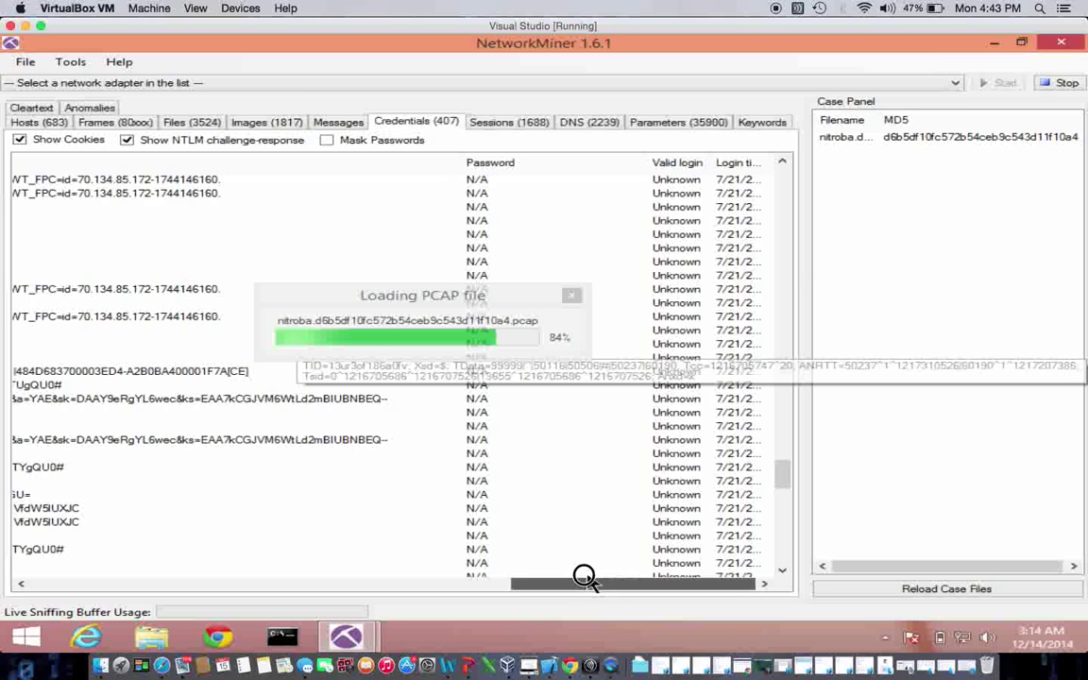
drag(578, 583, 473, 590)
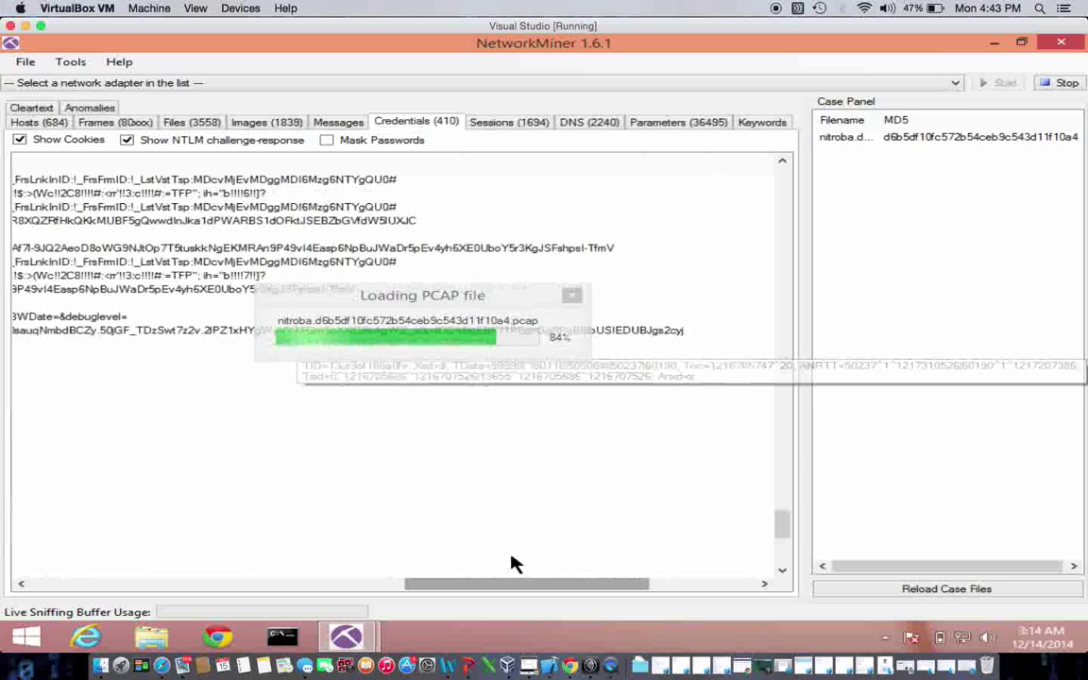
drag(472, 584, 83, 567)
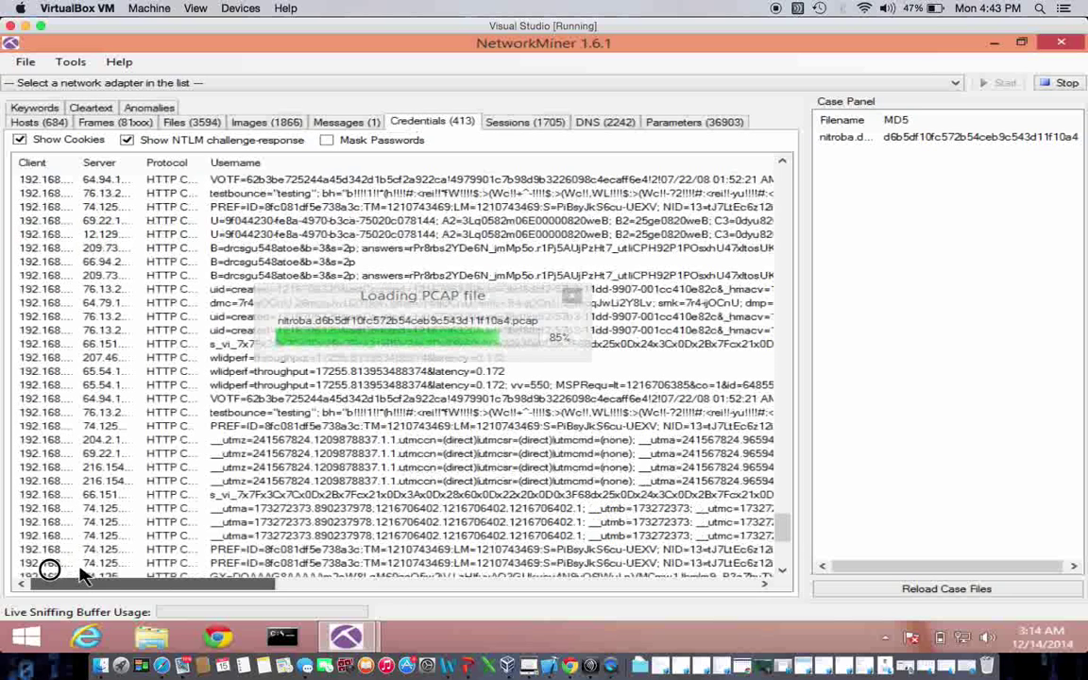
drag(201, 580, 320, 567)
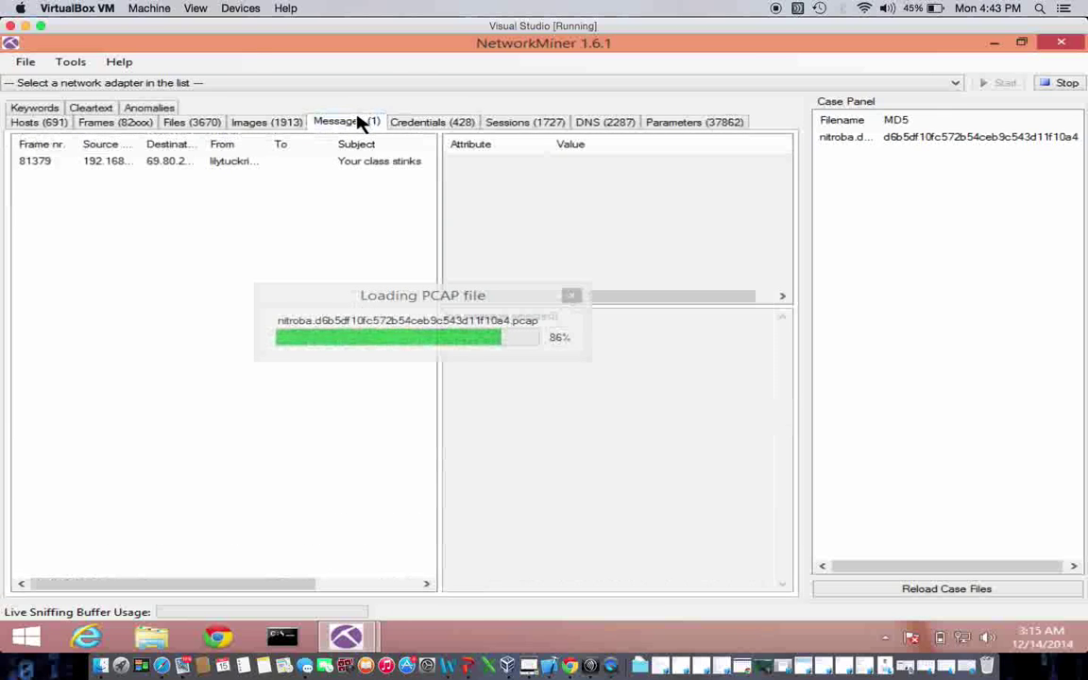
Read the details of the captured messages "Your class stinks" and "you can't find us", including the sender attribute of the first
click(350, 123)
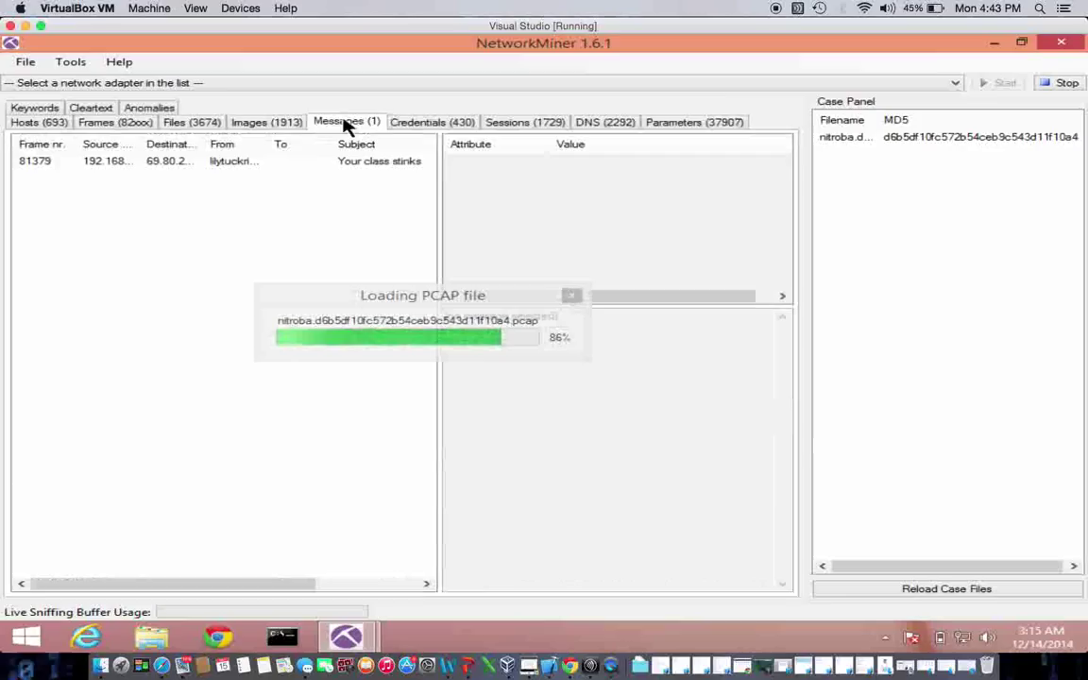
click(186, 162)
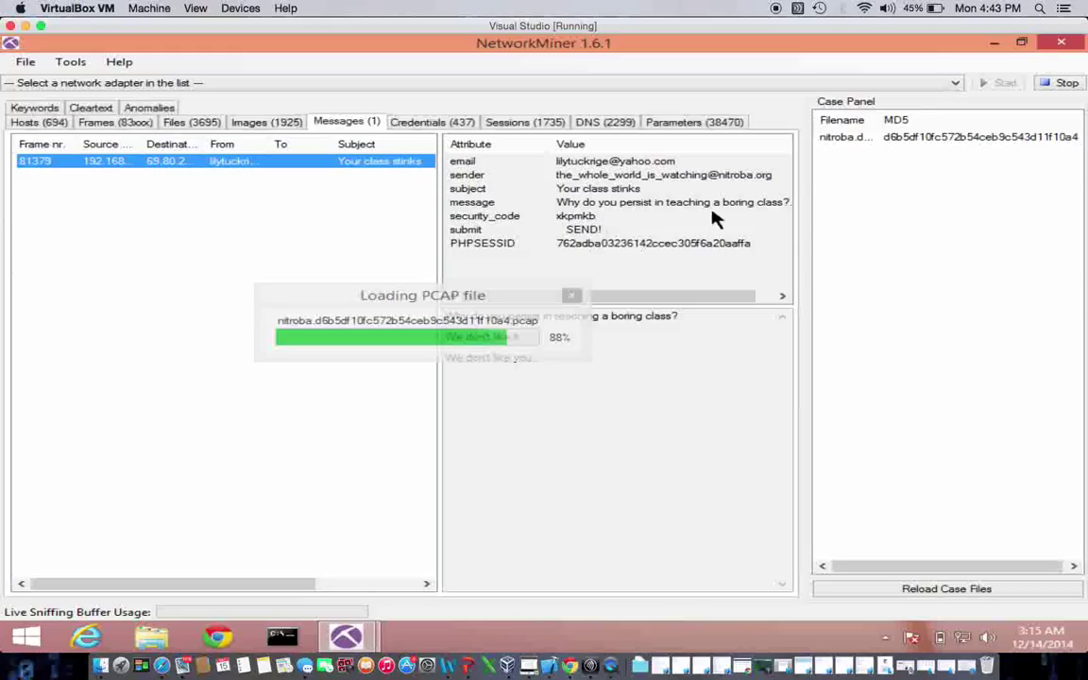
click(589, 177)
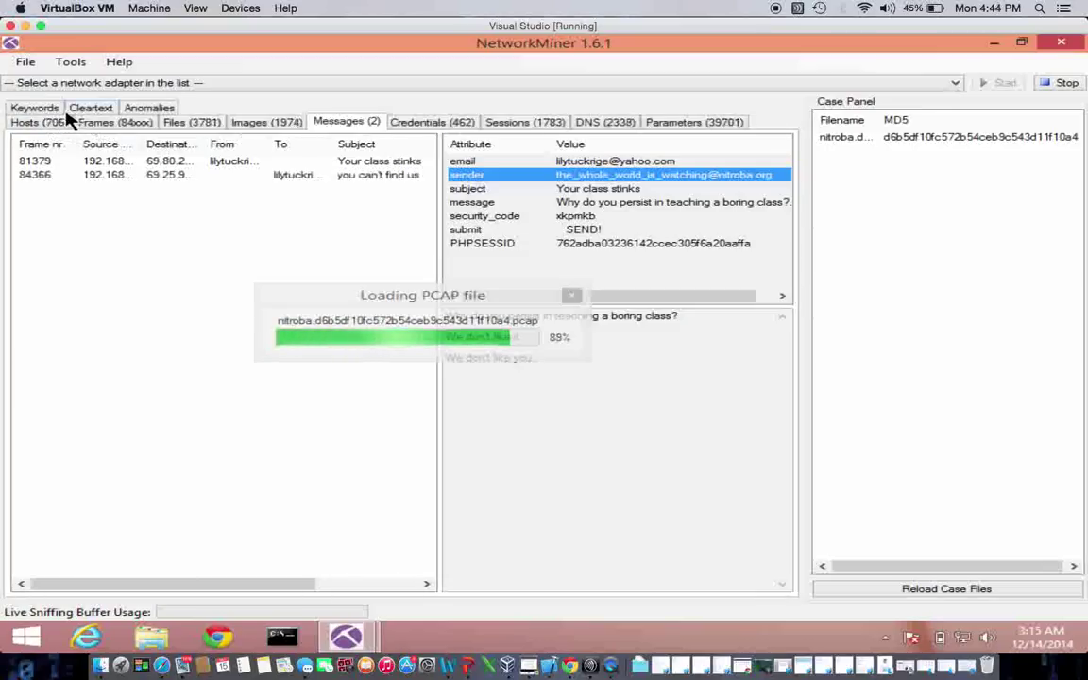
click(115, 176)
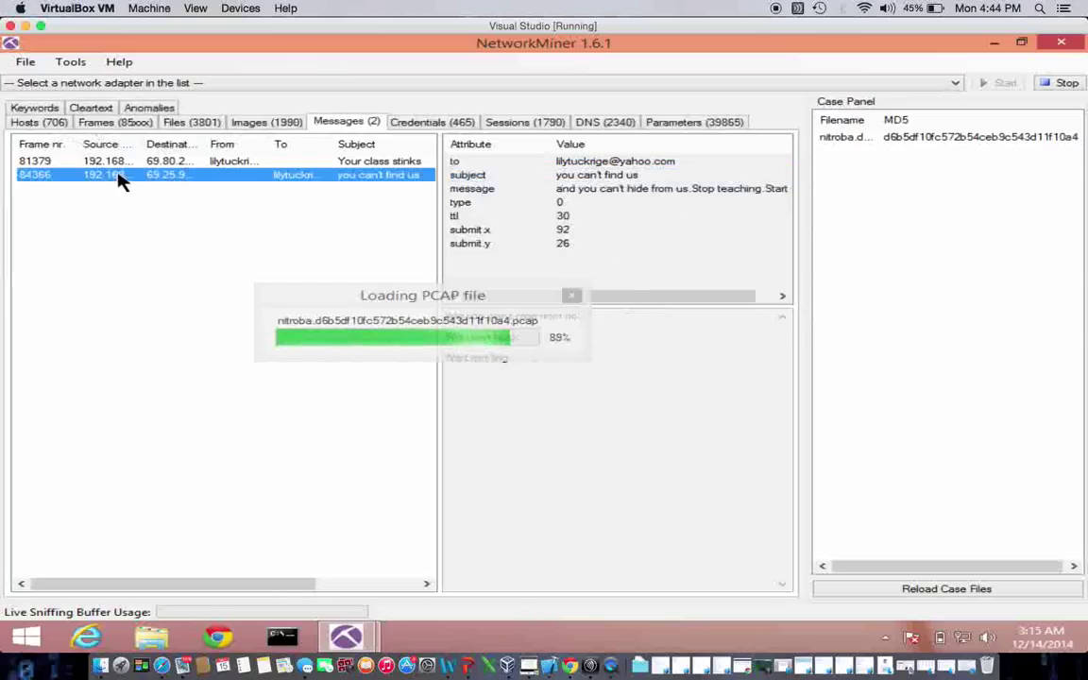
Review the capture's host list, keyword hits, logged anomalies and extracted cleartext
click(42, 113)
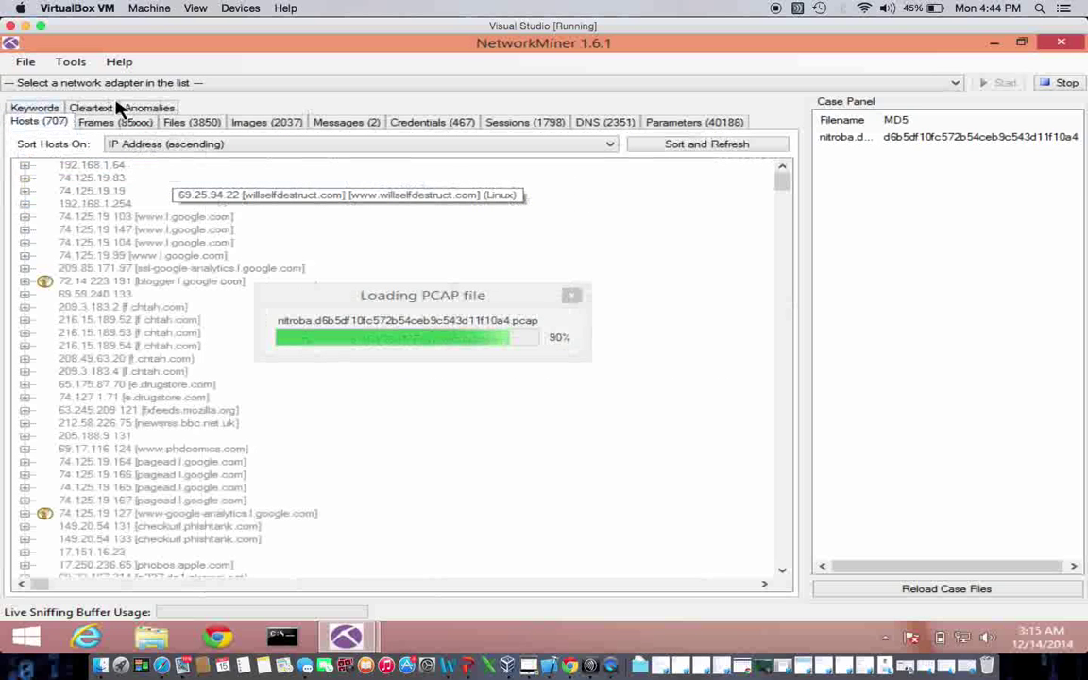
click(34, 110)
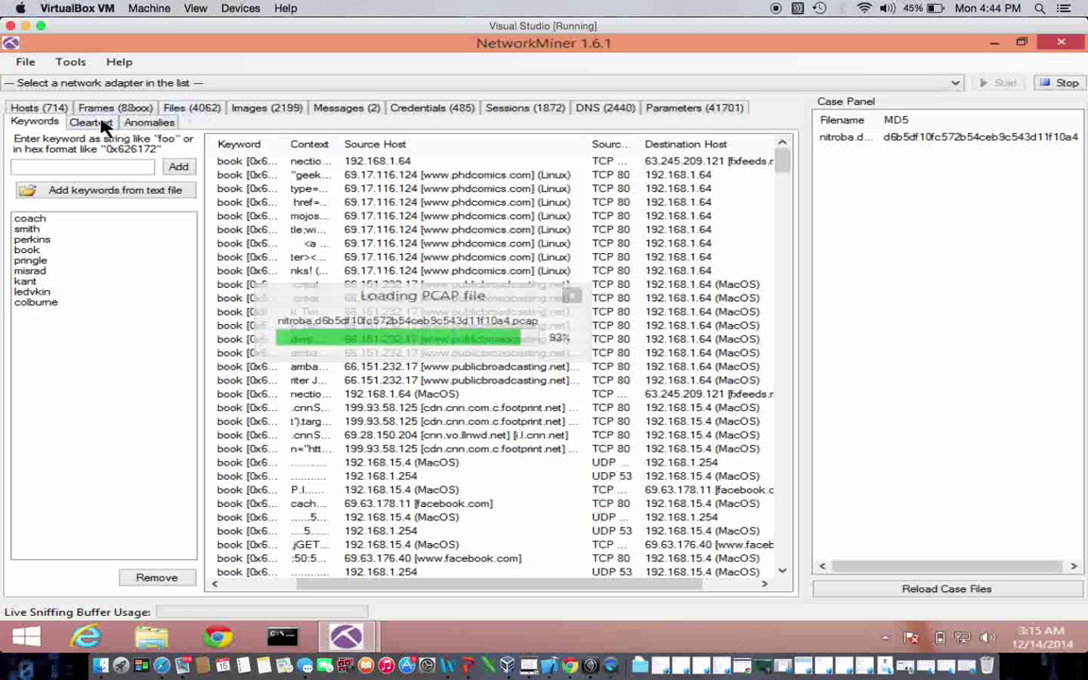
click(149, 123)
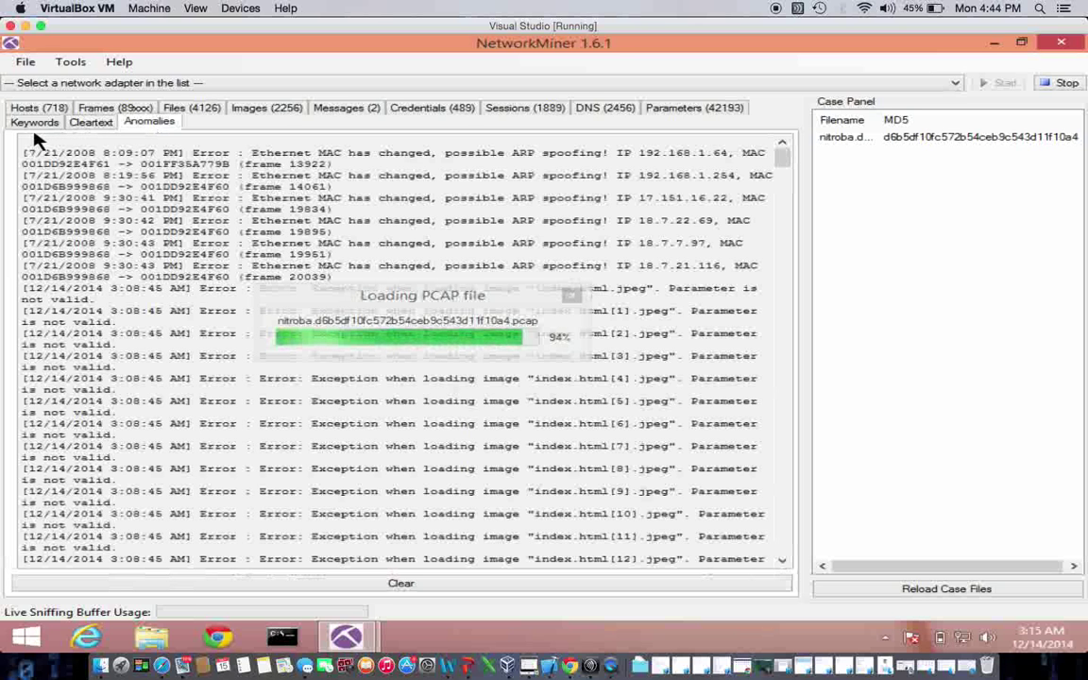
click(36, 123)
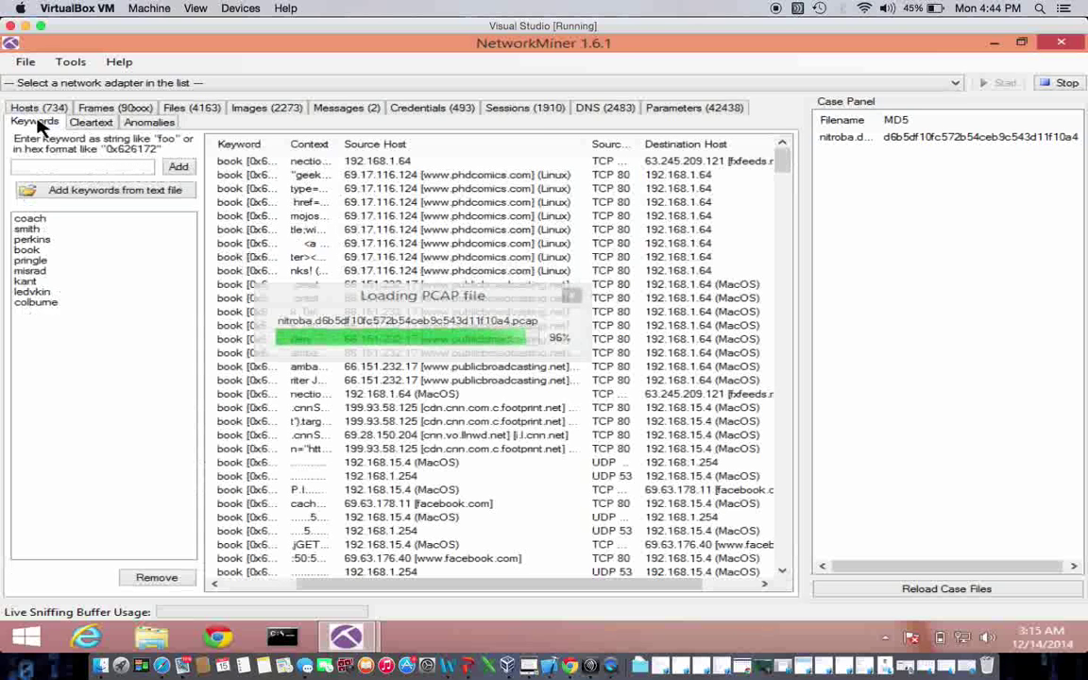
click(145, 124)
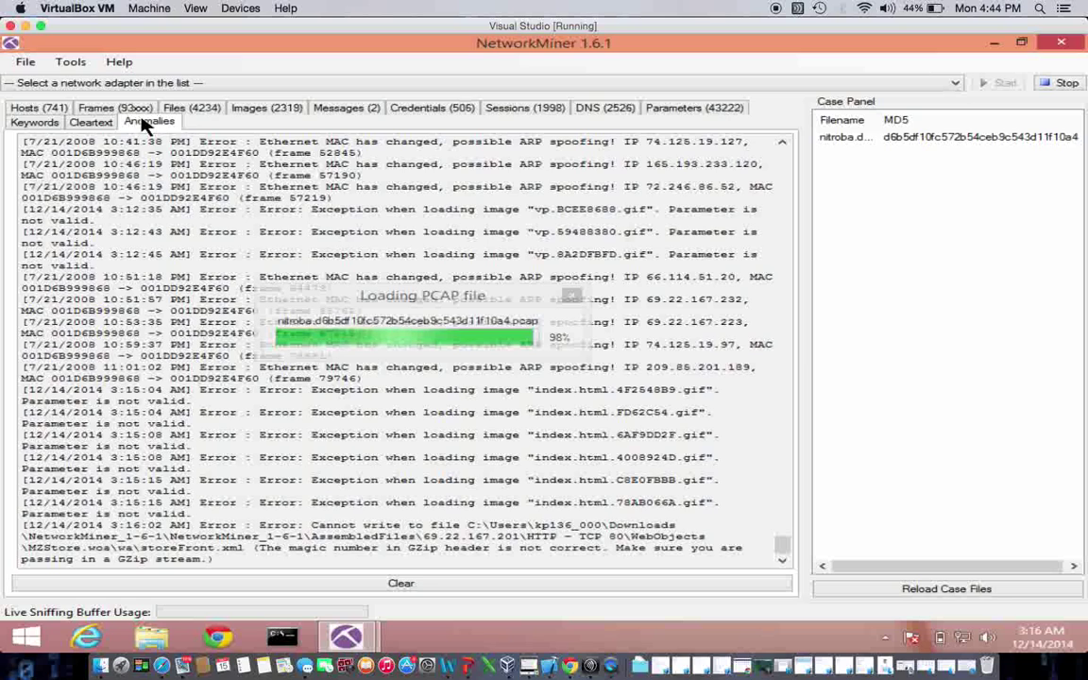
click(94, 129)
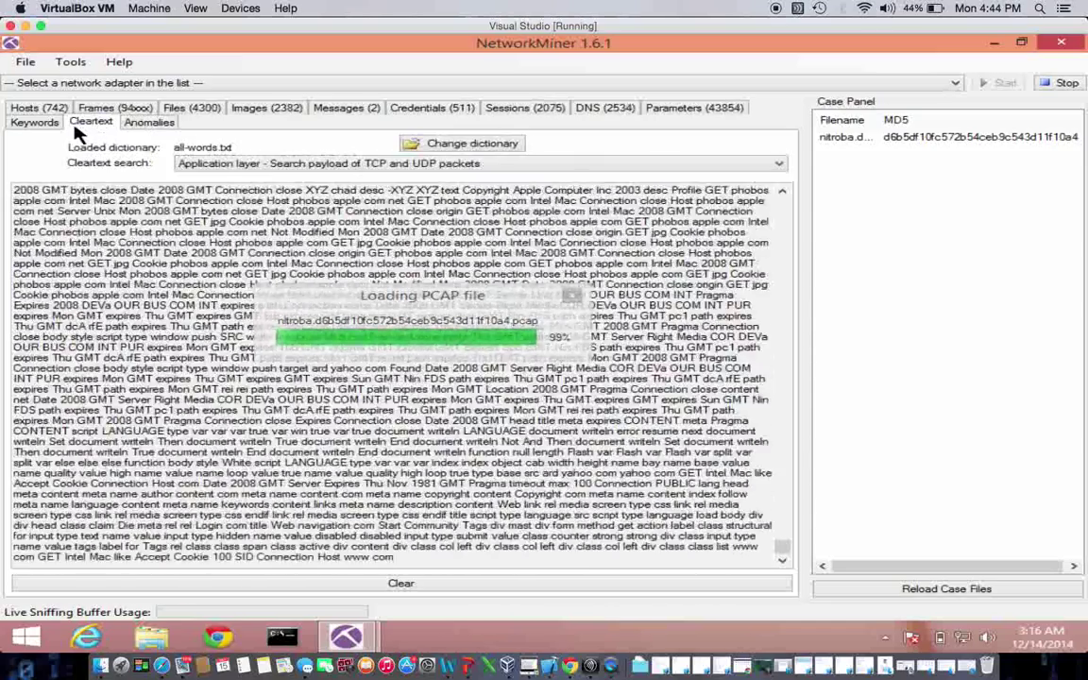
Widen the Context column of the keyword hits and select the coach hit whose source host is 74.125.19.17
click(34, 122)
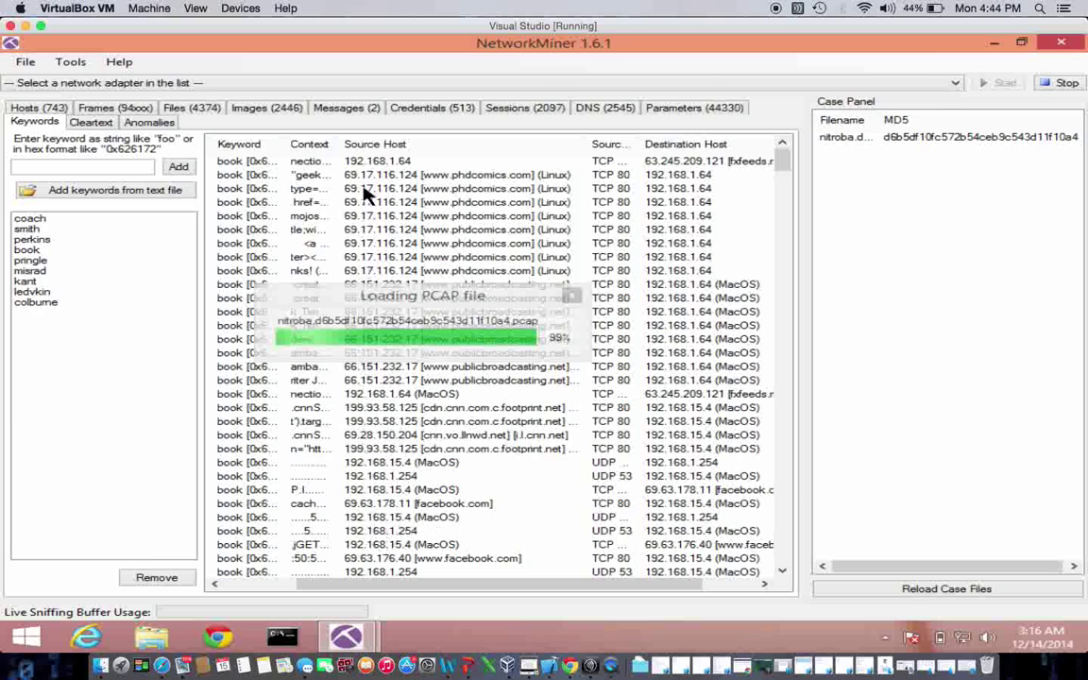
drag(339, 149, 412, 149)
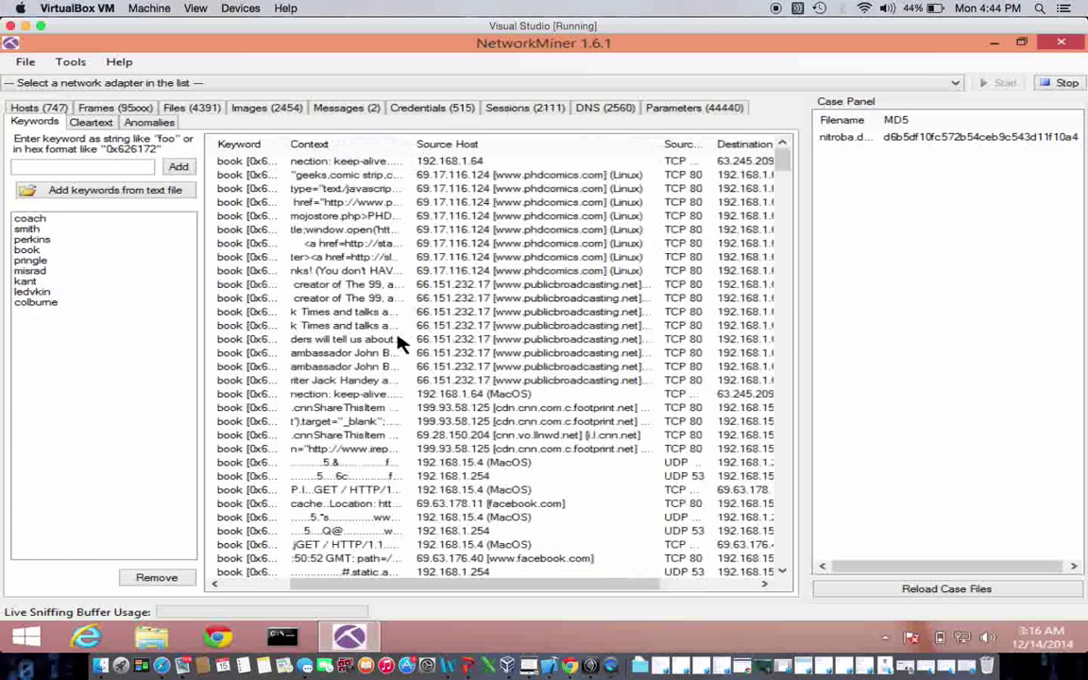
scroll(377, 418, down, 15)
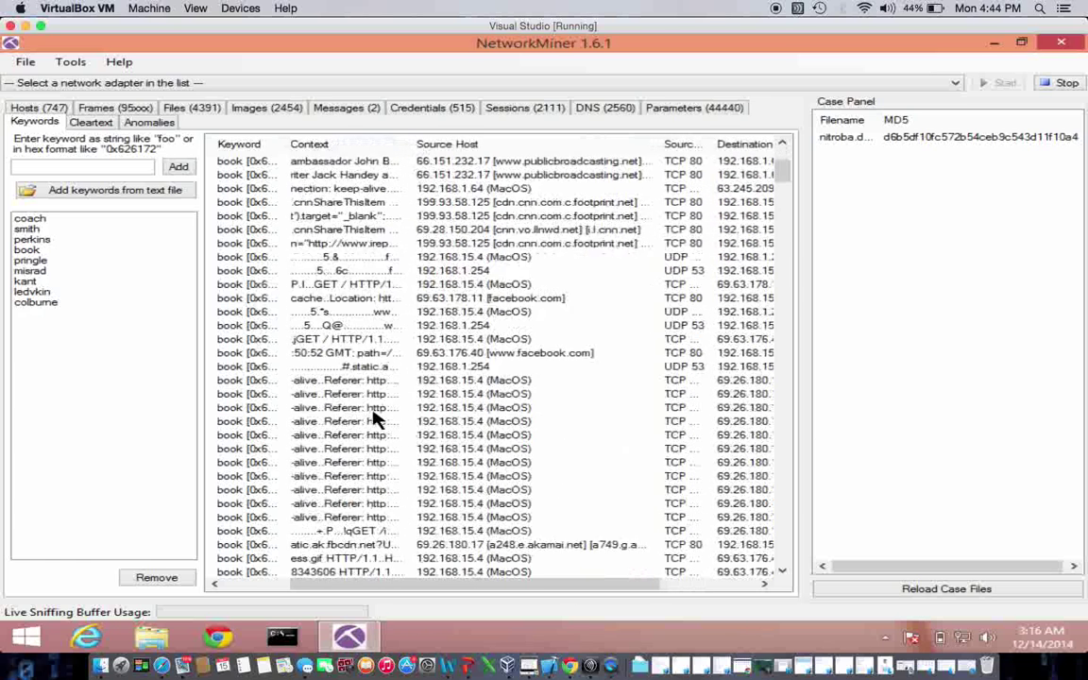
scroll(378, 418, down, 15)
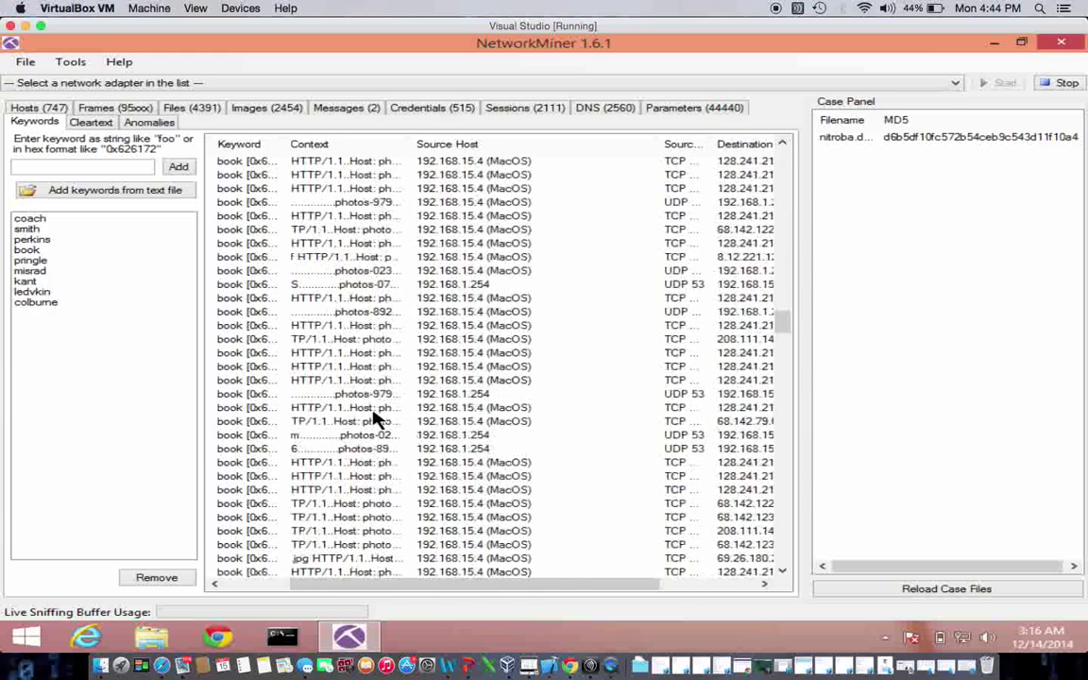
scroll(378, 418, down, 15)
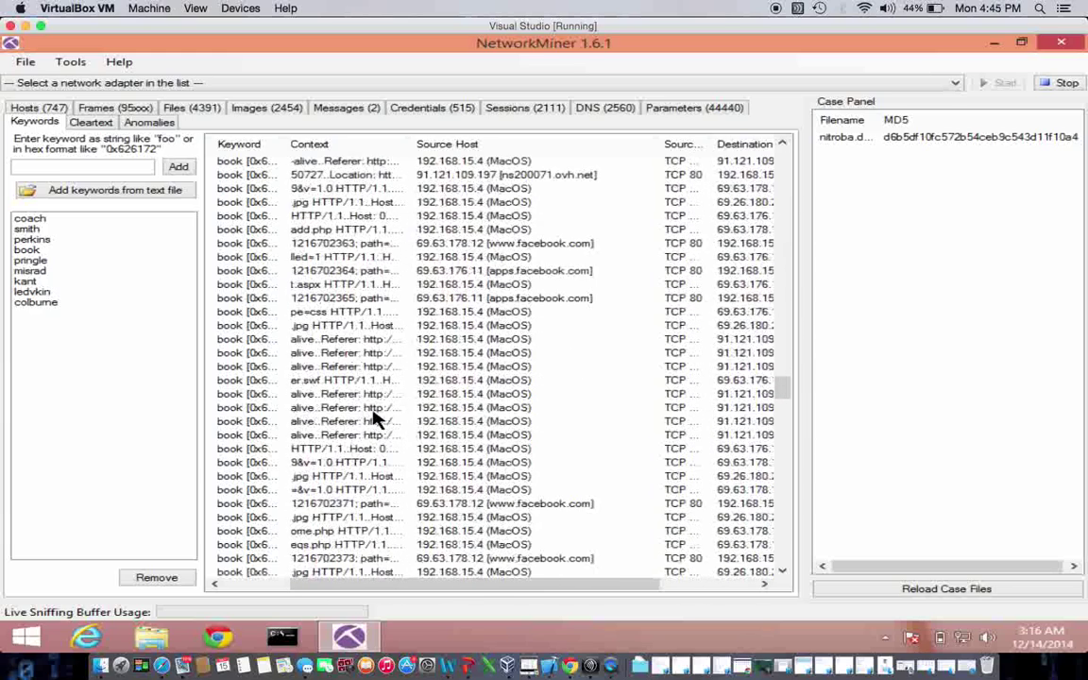
scroll(378, 419, down, 10)
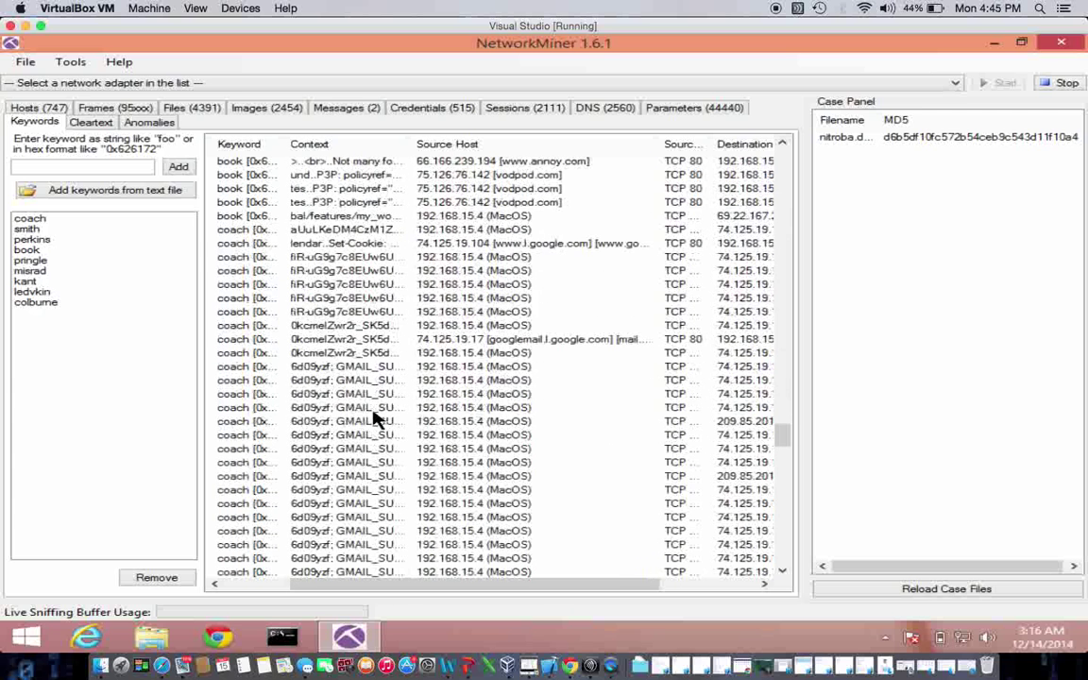
click(505, 342)
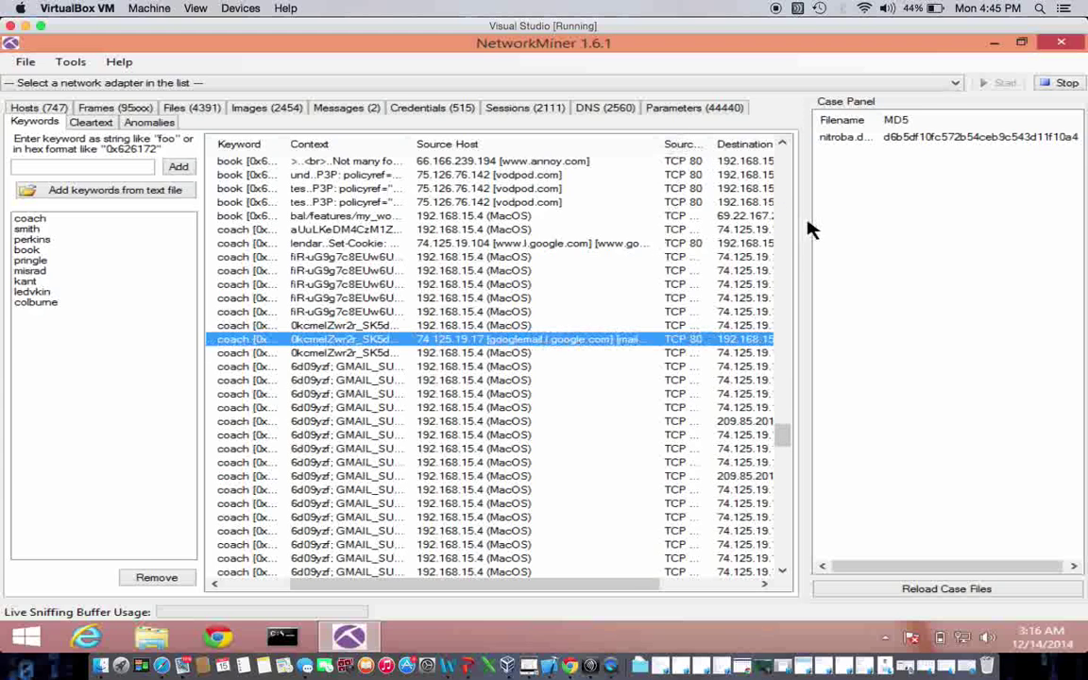
Enlarge the keyword results area and widen the Context column further to inspect the coach hits, including the first gmailchat entry
drag(803, 221, 994, 206)
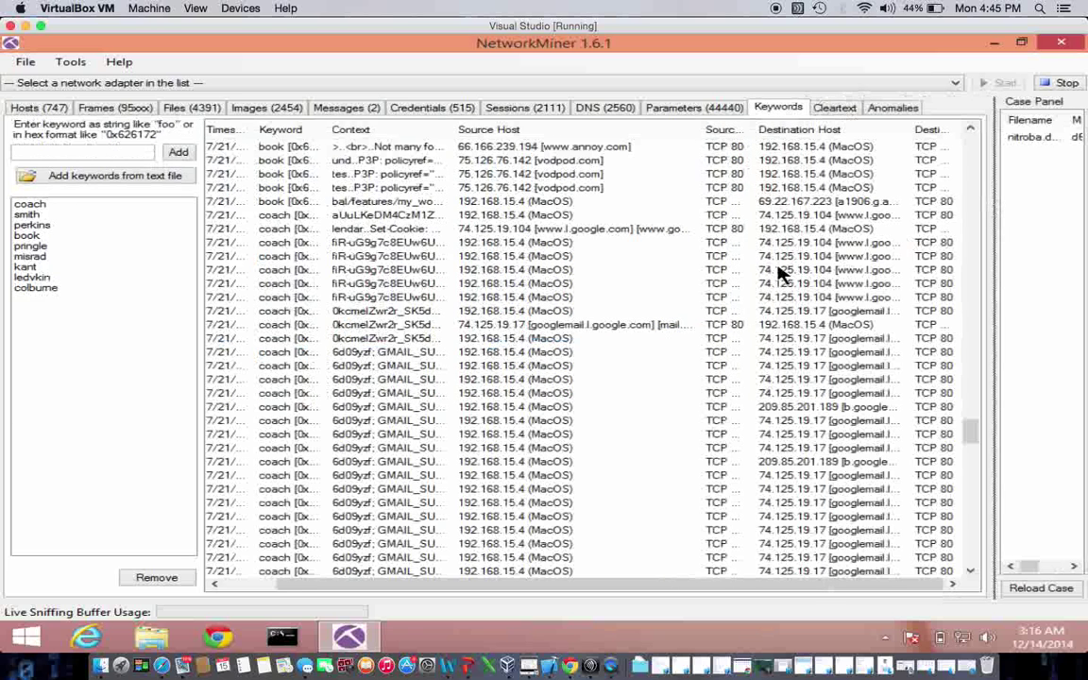
click(723, 274)
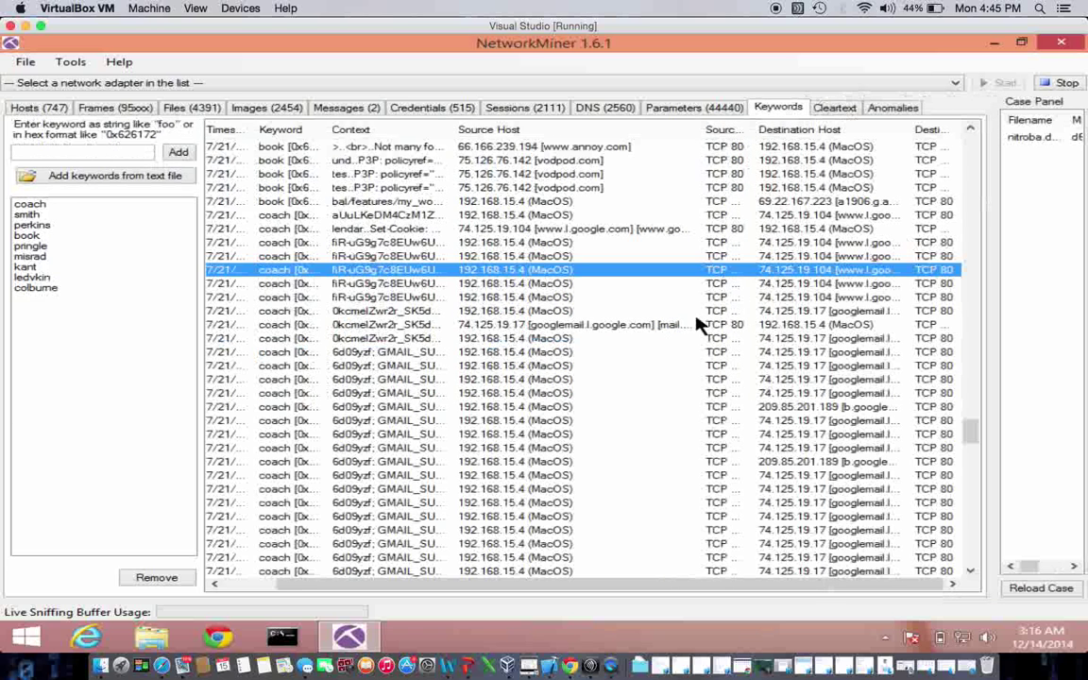
key(Down)
key(Down)
key(Down)
key(Down)
key(Down)
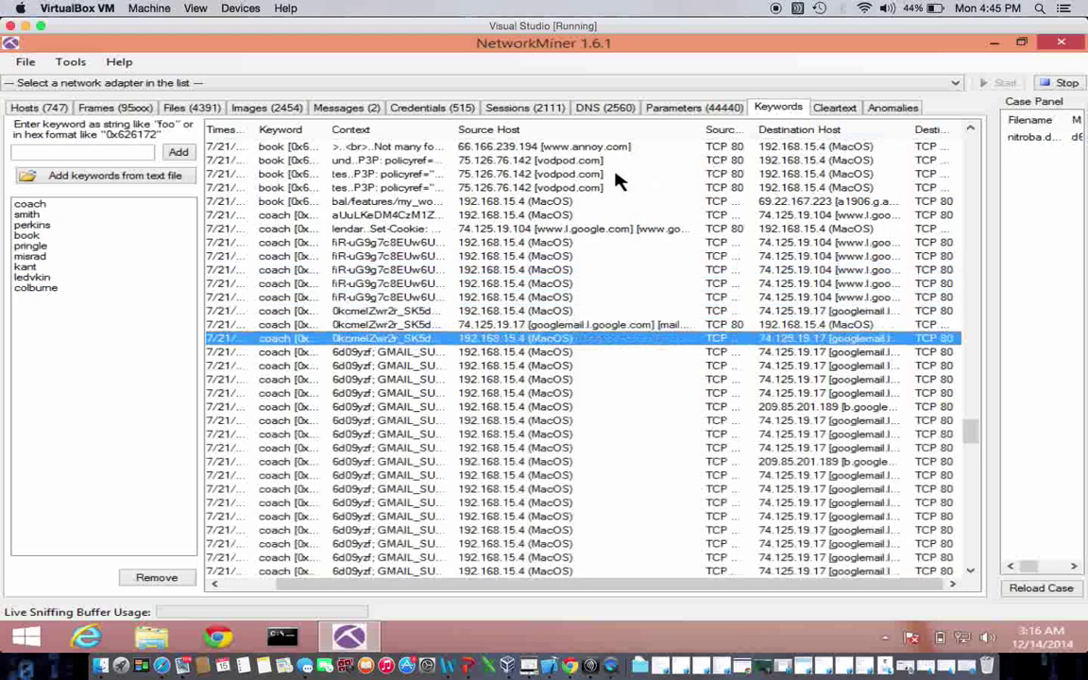
drag(454, 130, 665, 132)
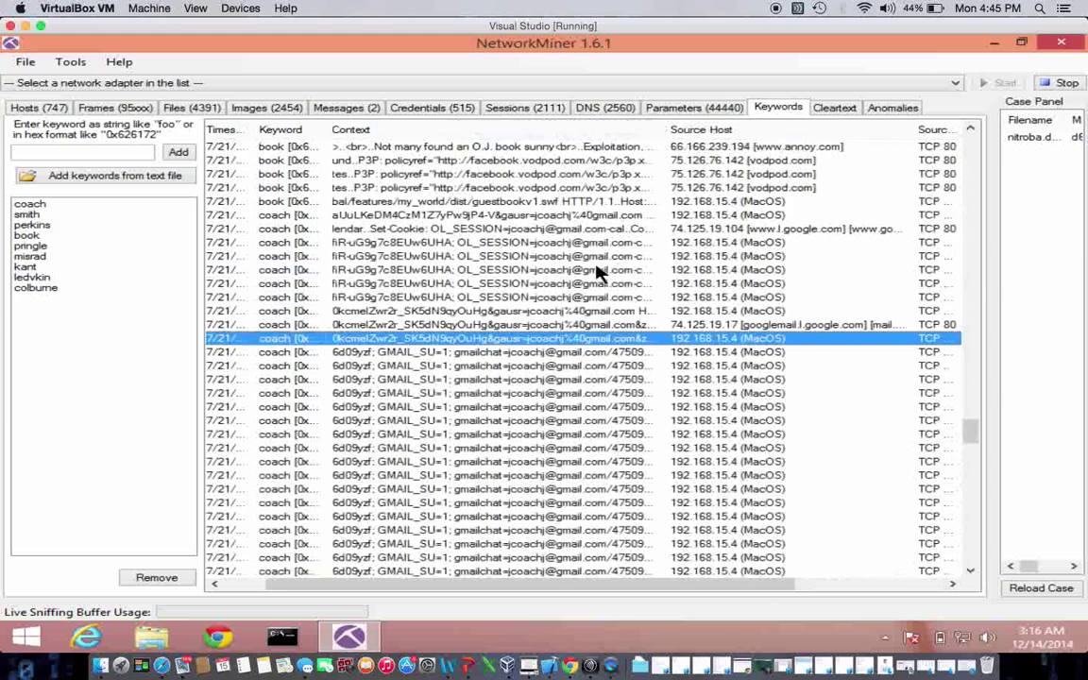
click(546, 356)
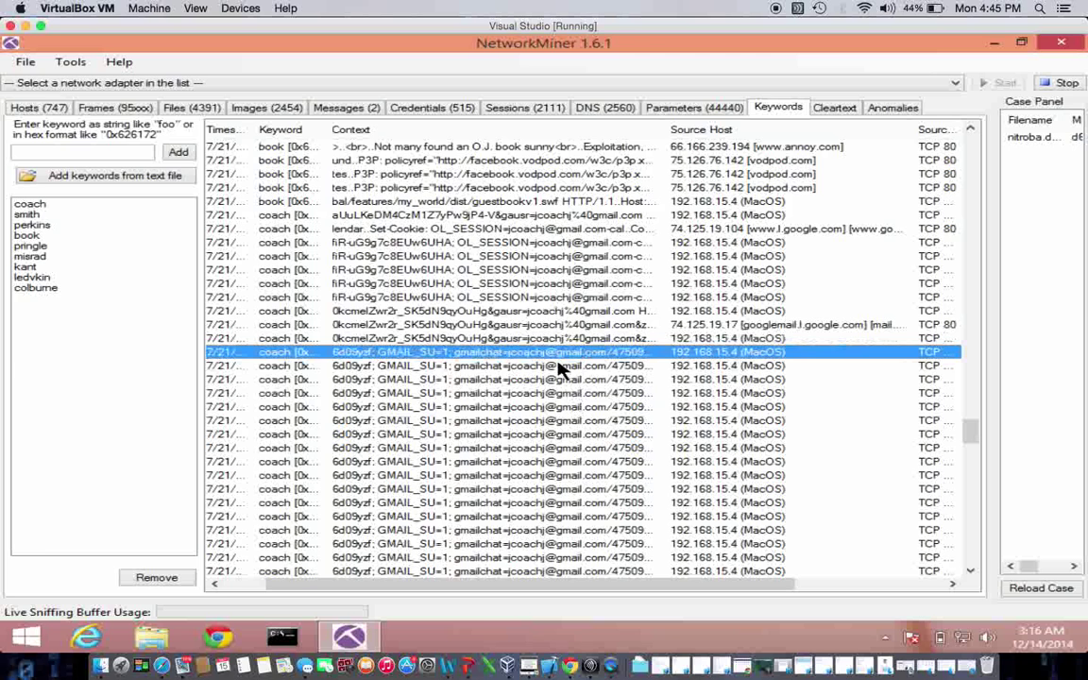
Inspect the source and destination hosts of the first two gmailchat entries among the coach keyword hits
click(554, 369)
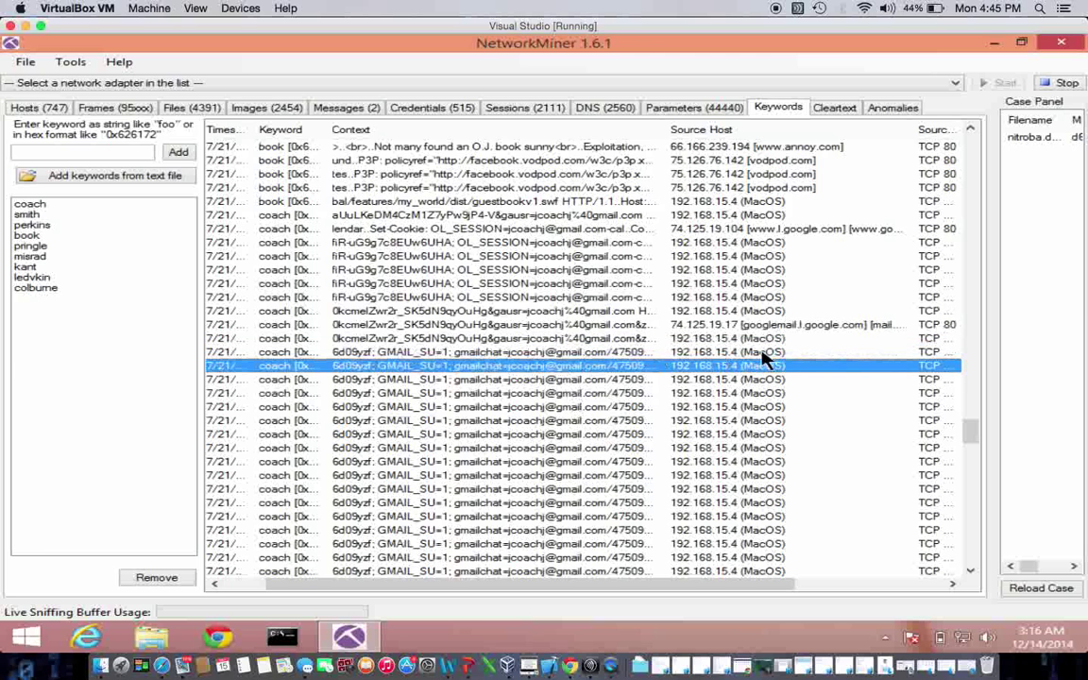
click(672, 352)
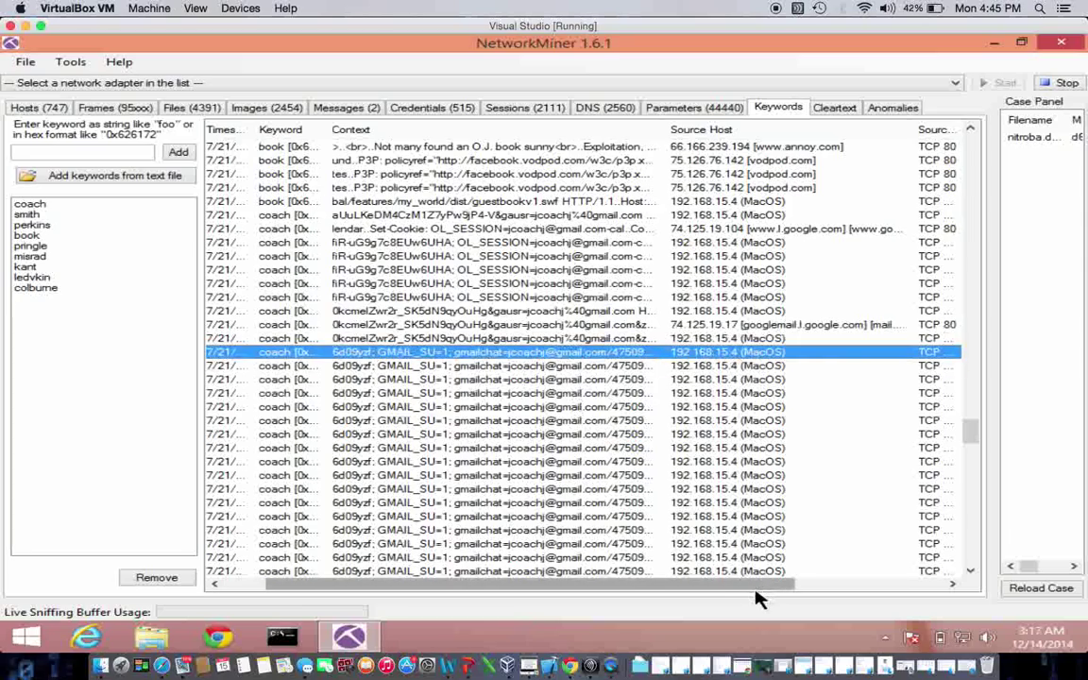
drag(777, 583, 921, 554)
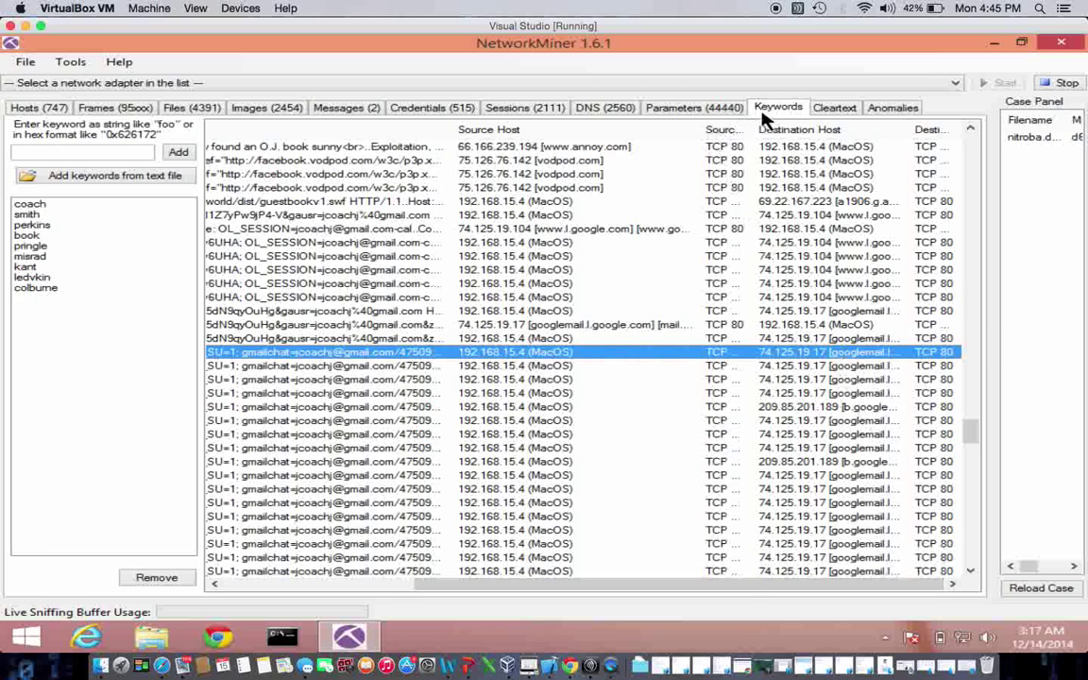
Compare the details of the two captured messages, ending on "Your class stinks"
click(357, 108)
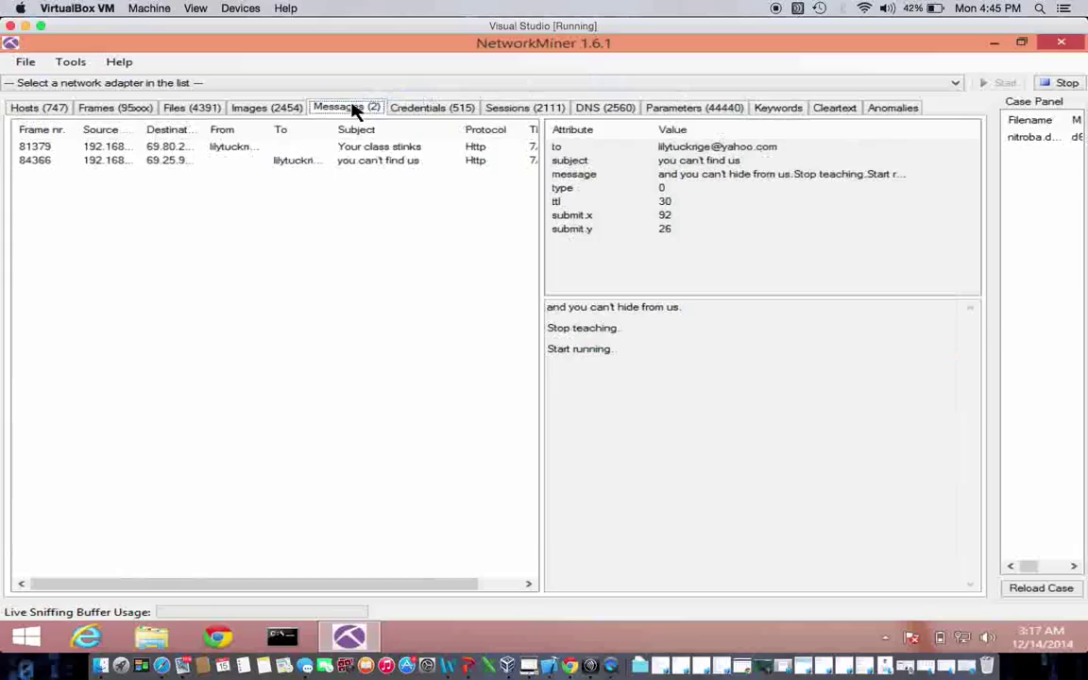
click(226, 147)
click(185, 162)
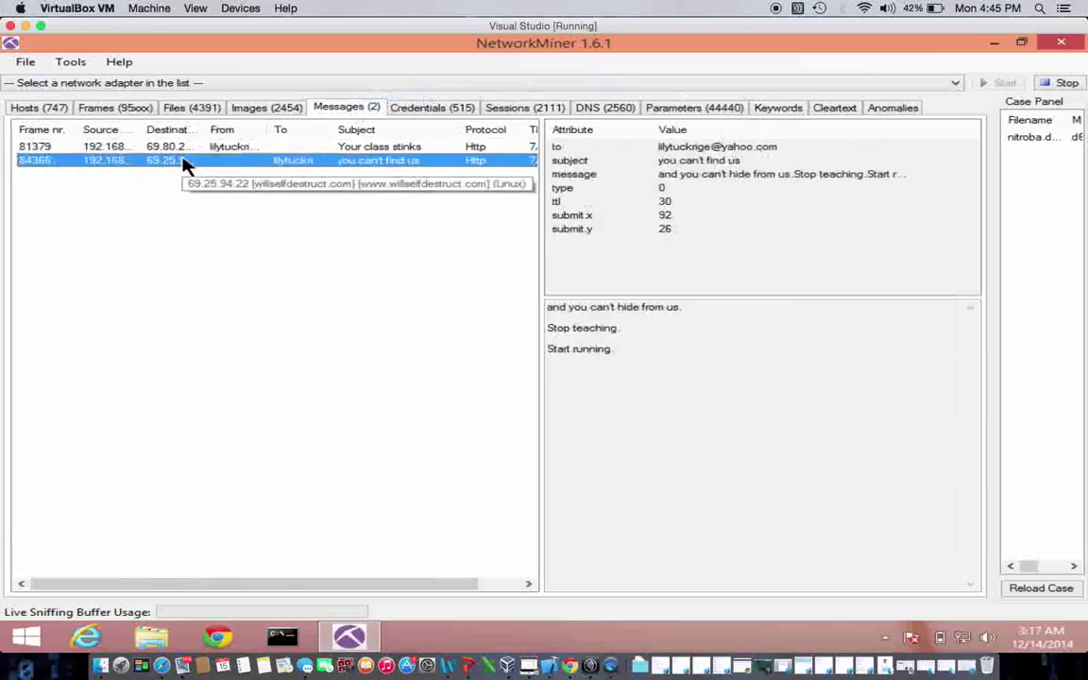
click(208, 149)
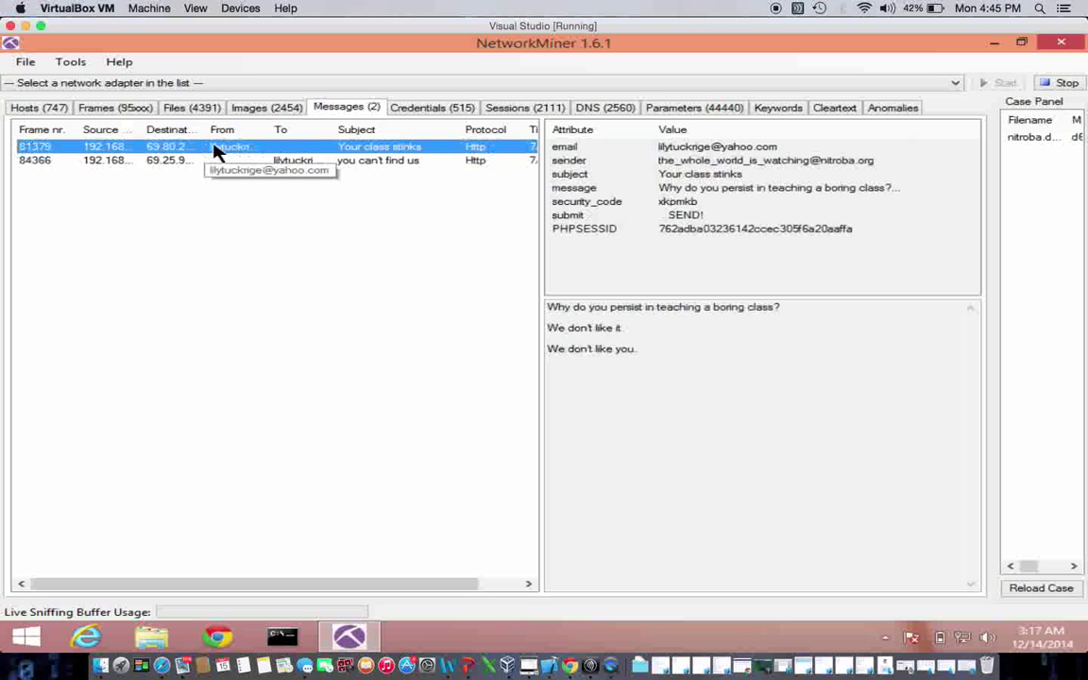
Look through the captured credentials from the client and server columns, returning to the first entries of the list
click(417, 110)
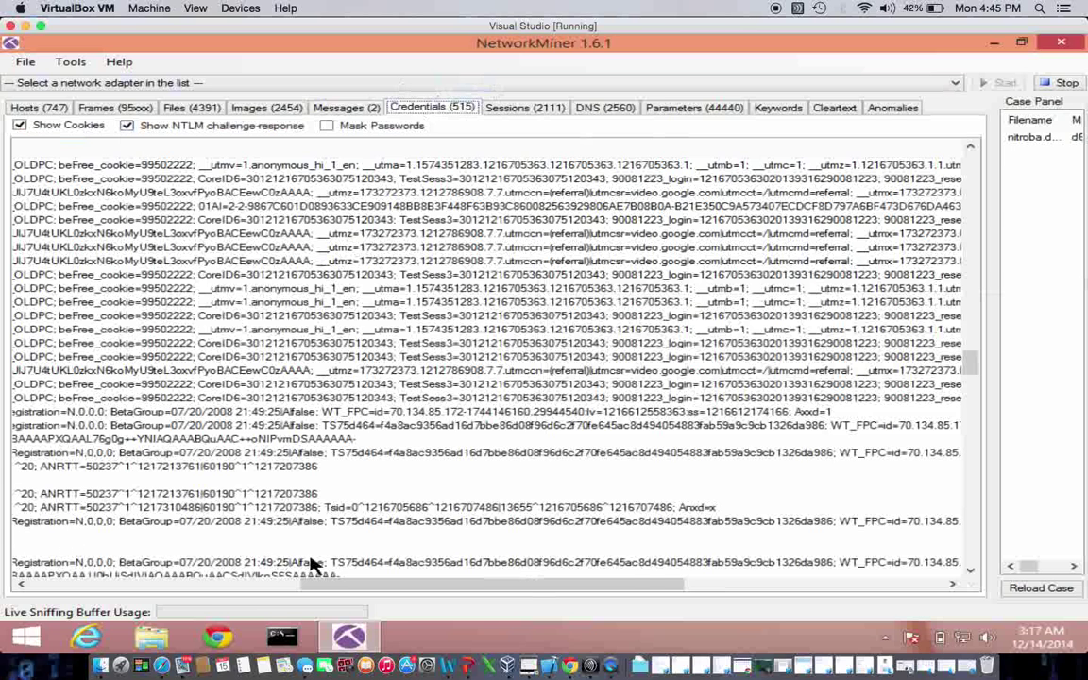
click(342, 576)
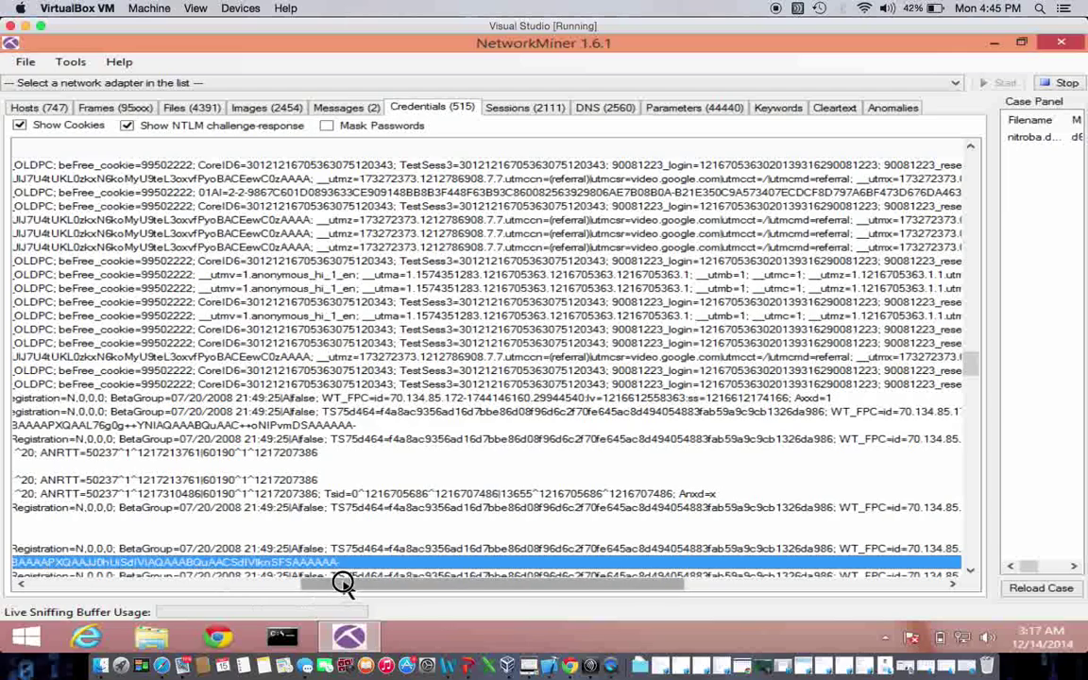
drag(342, 582, 24, 578)
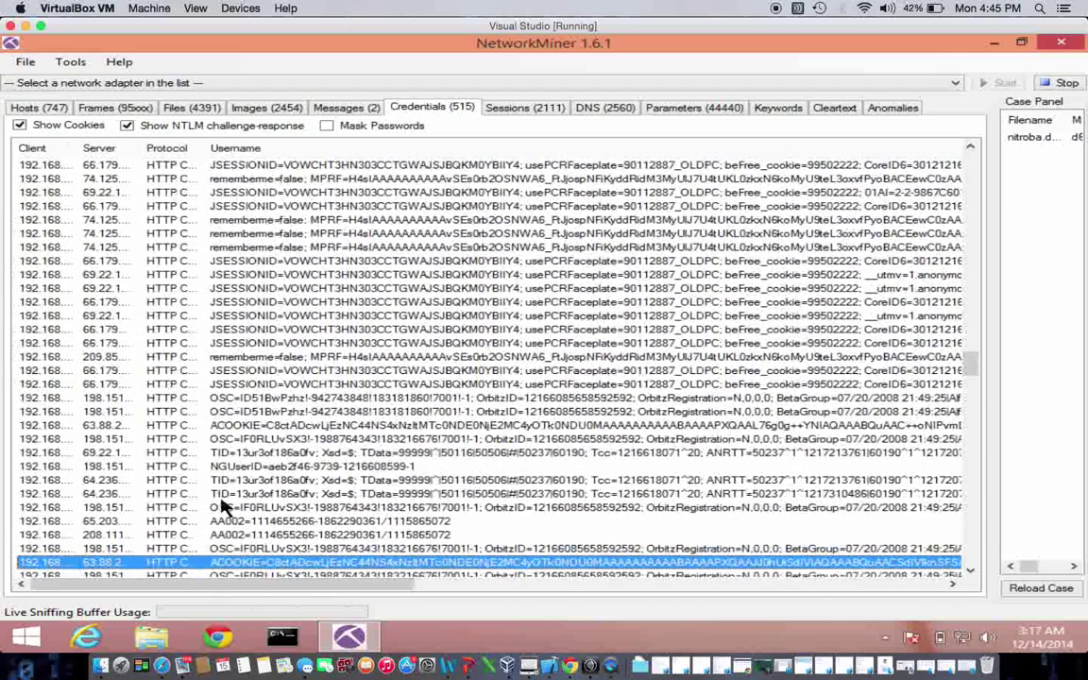
scroll(244, 502, down, 8)
scroll(244, 501, down, 2)
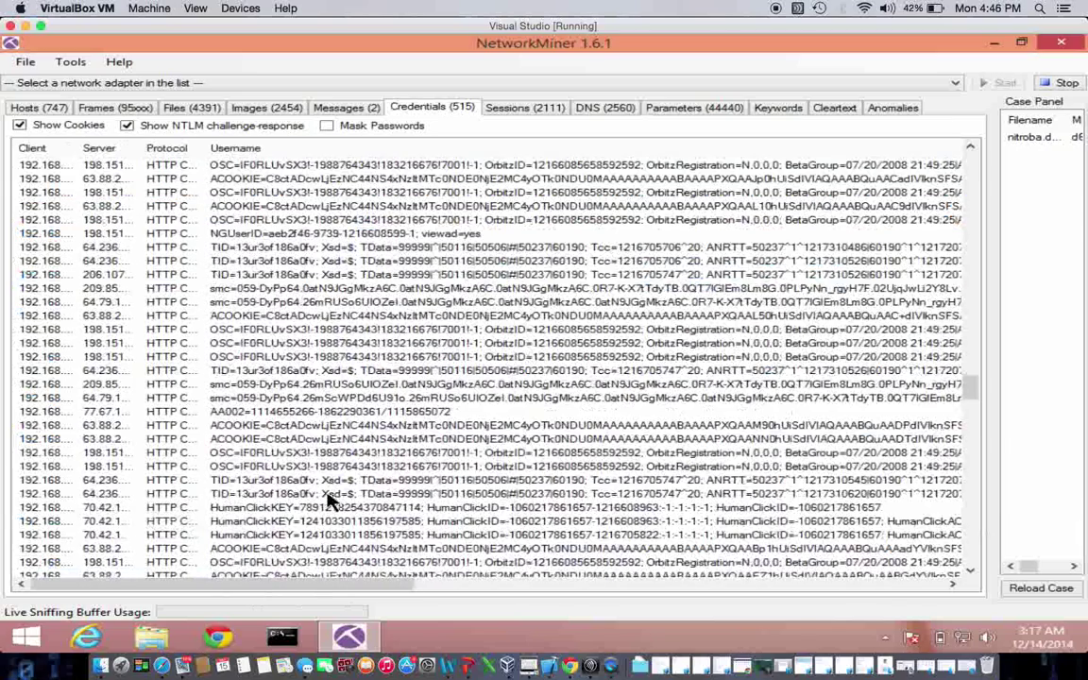
drag(969, 382, 969, 151)
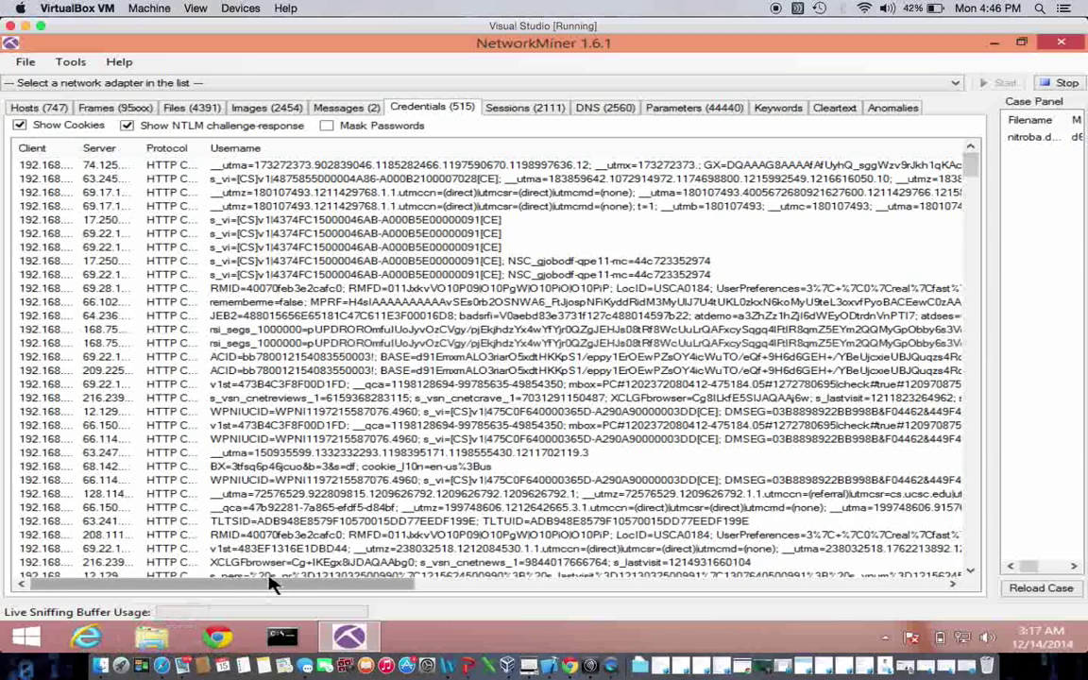
click(305, 574)
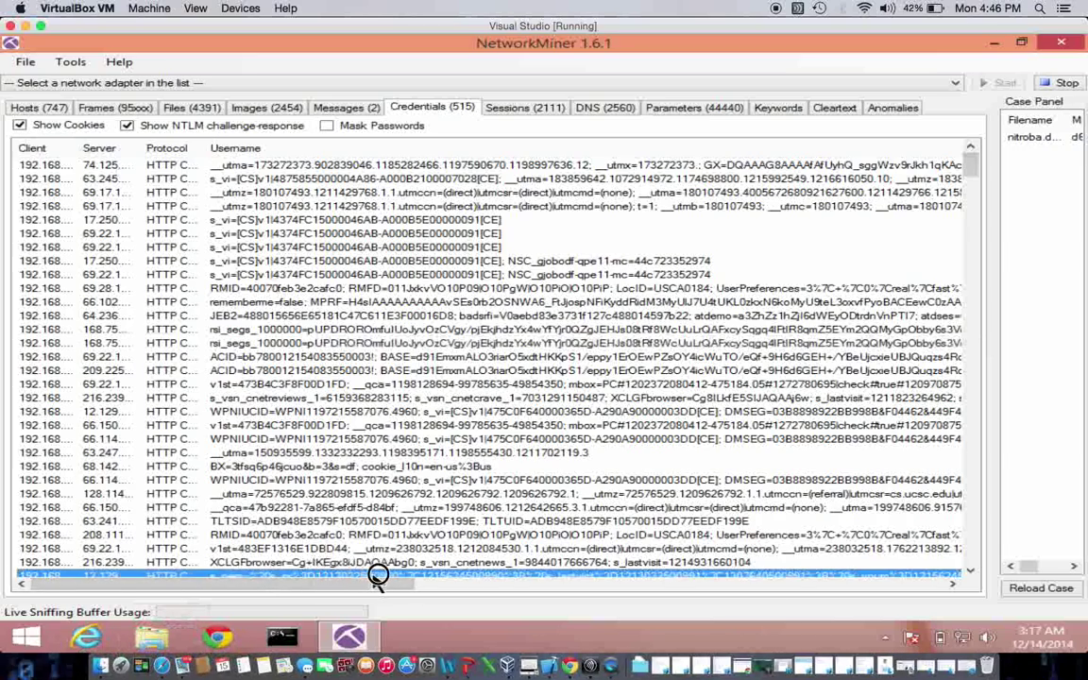
drag(348, 583, 209, 277)
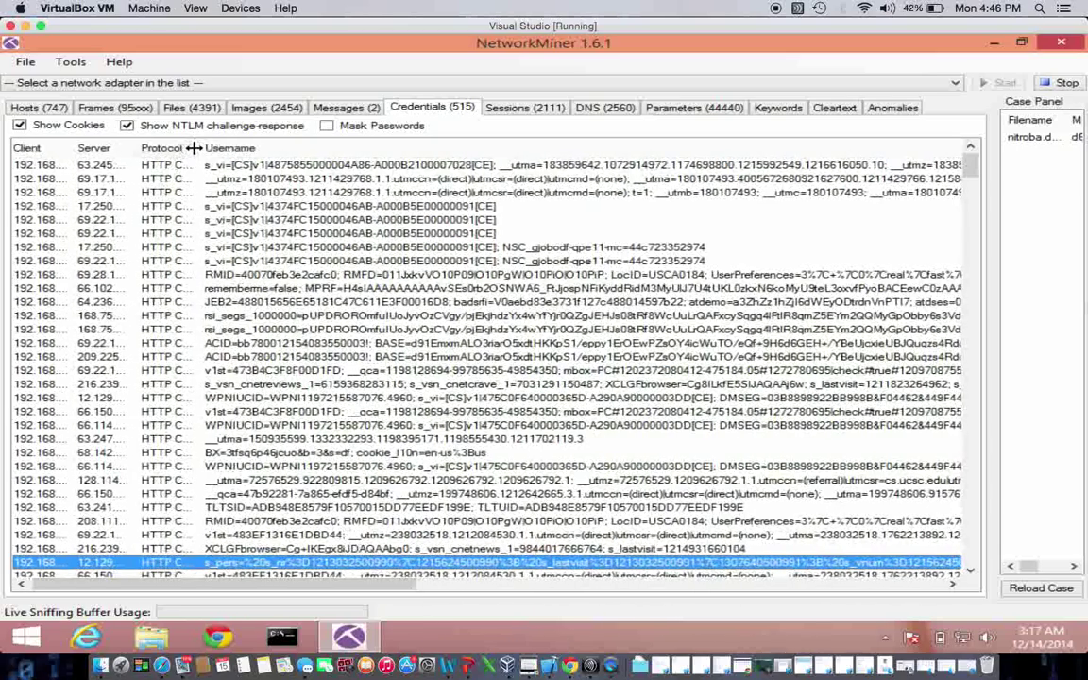
Widen the Protocol column of the credentials and go through the cookie entries to the end of the list
drag(199, 149, 277, 148)
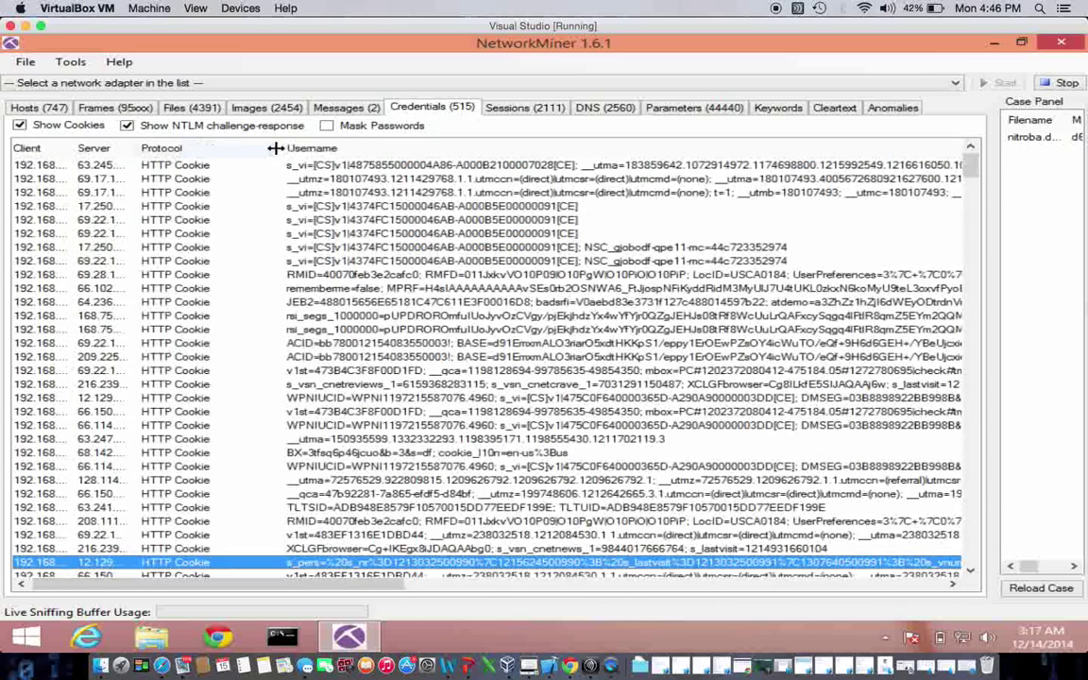
scroll(437, 278, down, 7)
scroll(436, 278, down, 15)
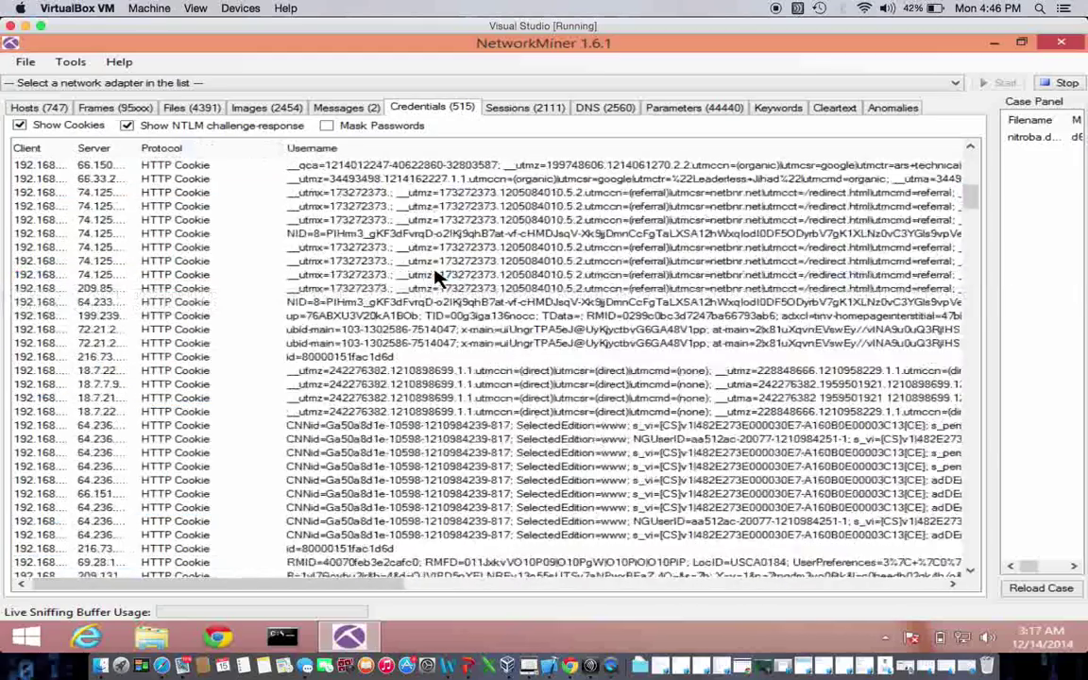
scroll(436, 277, down, 15)
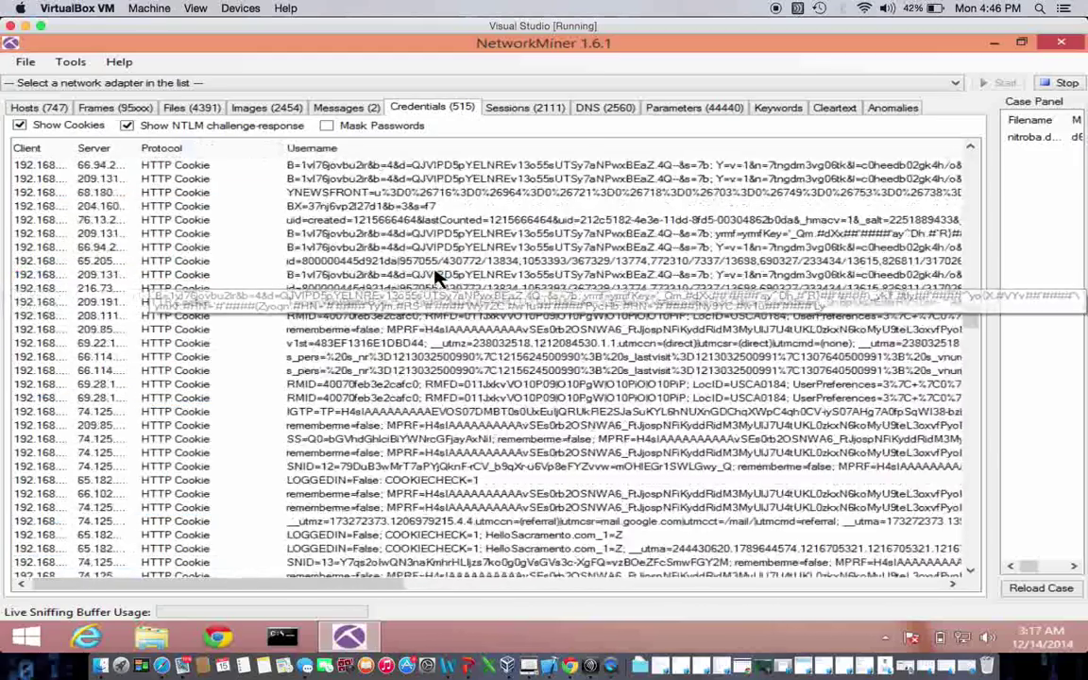
scroll(437, 277, down, 3)
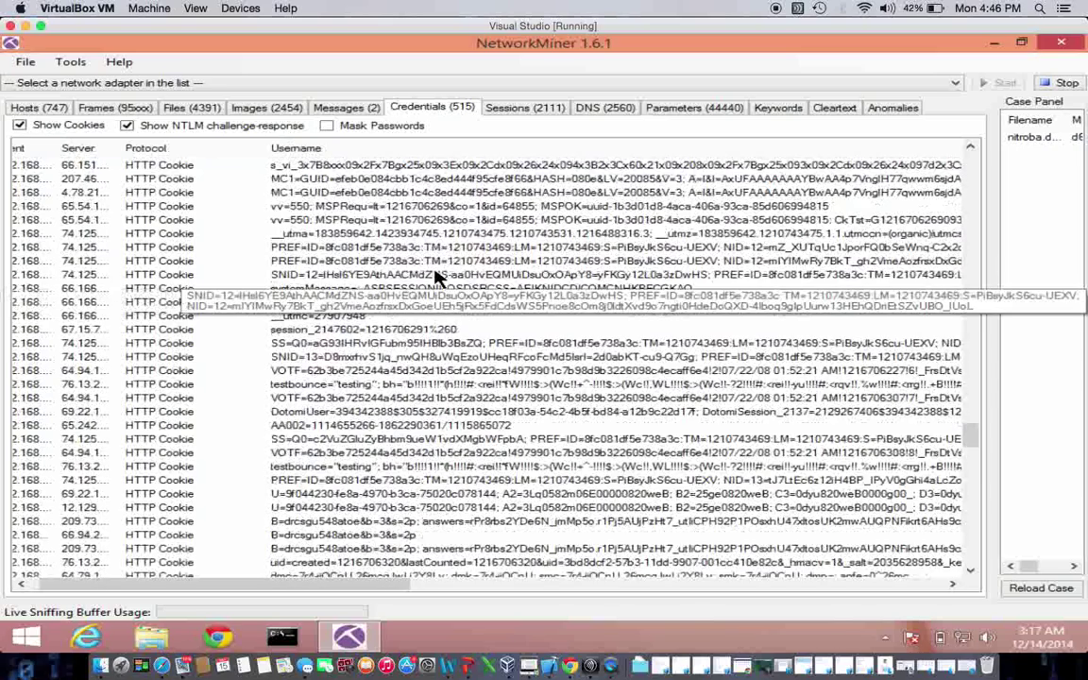
scroll(437, 278, down, 10)
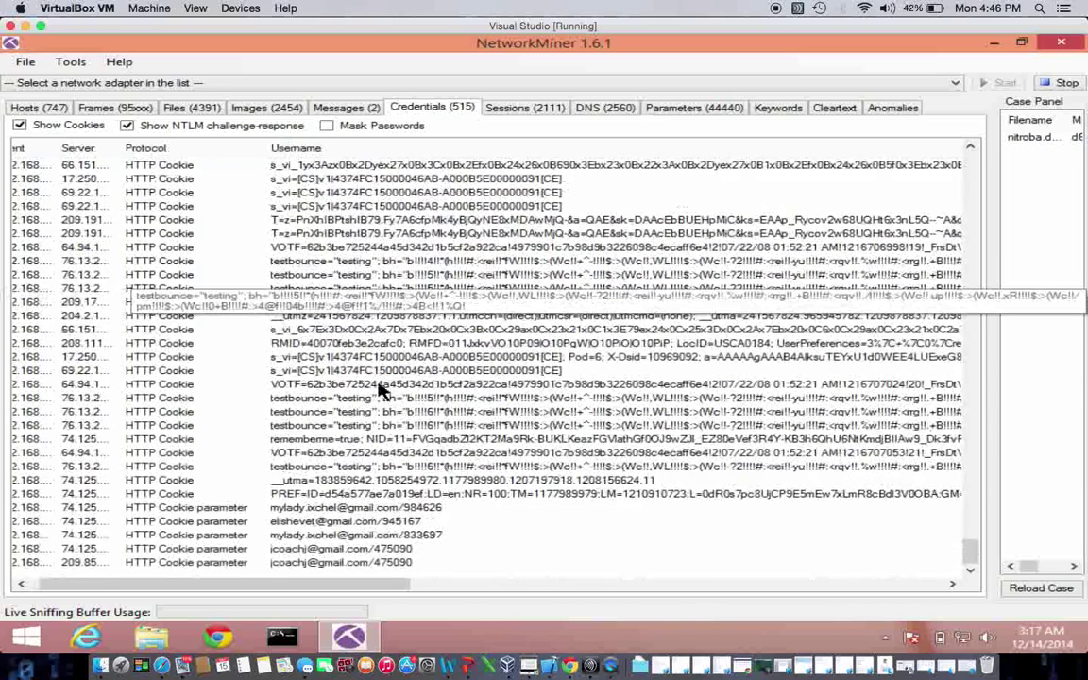
Select the coach Gmail account's HTTP Cookie parameter credential on the 74.125 server and check its client, password and login columns
click(214, 554)
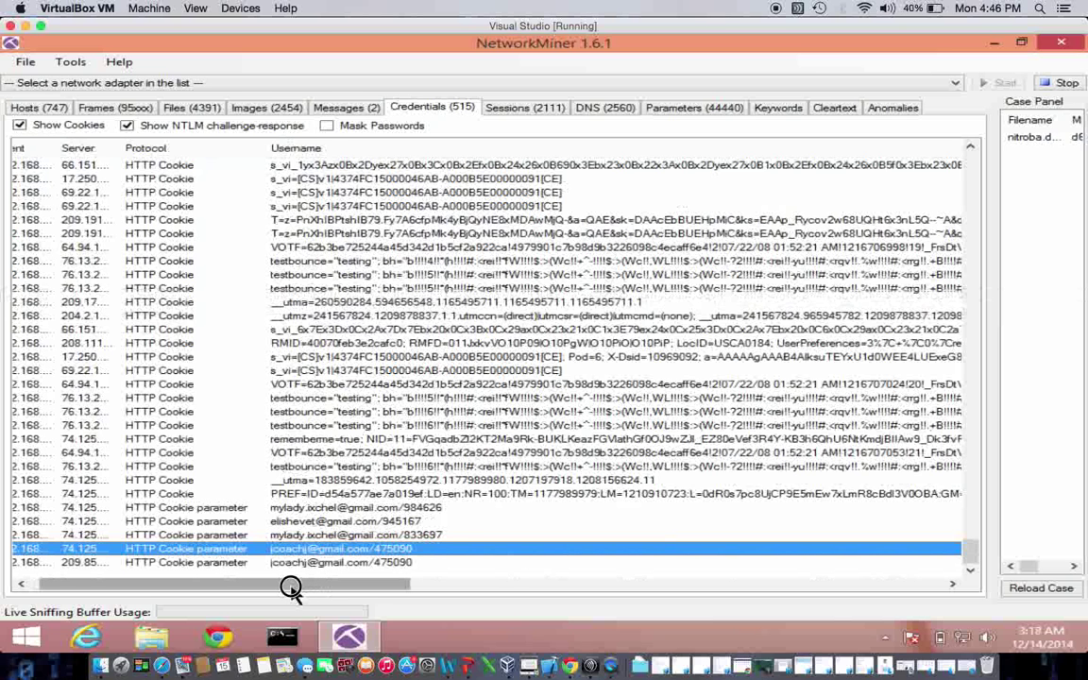
drag(286, 588, 213, 588)
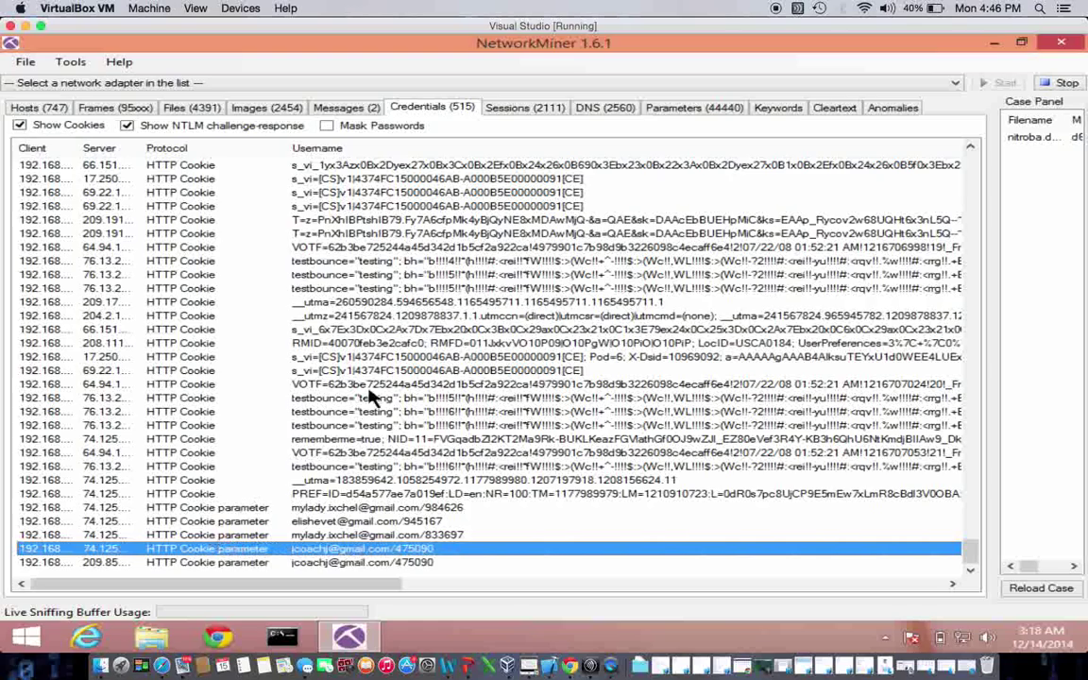
drag(340, 583, 903, 578)
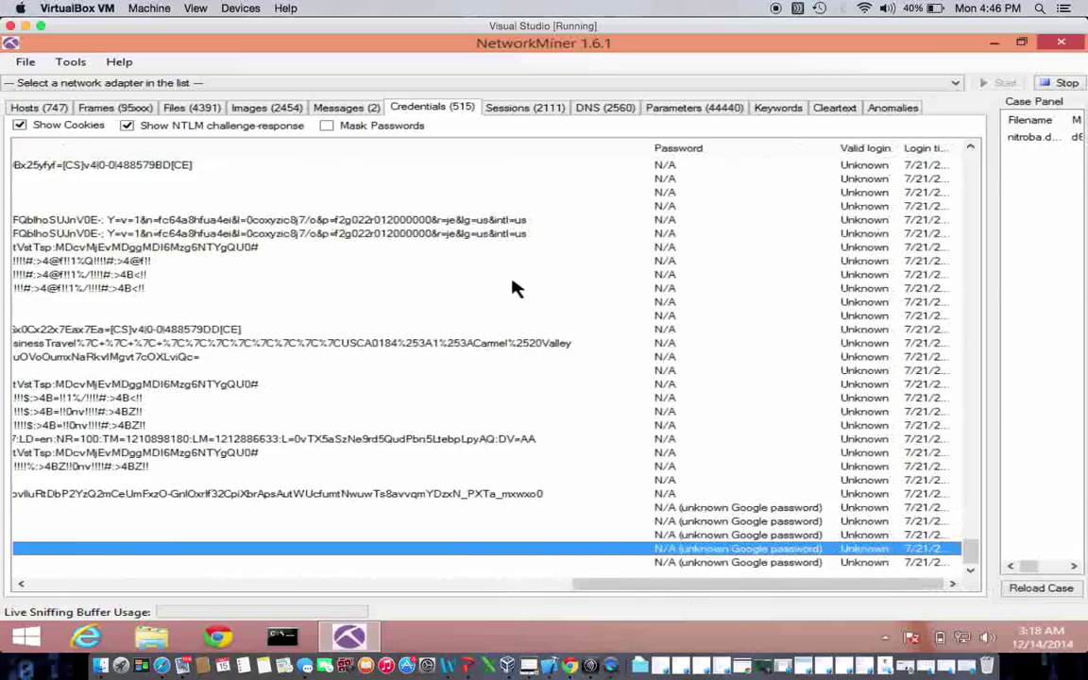
Return to the captured messages and reread the details of "Your class stinks"
click(335, 107)
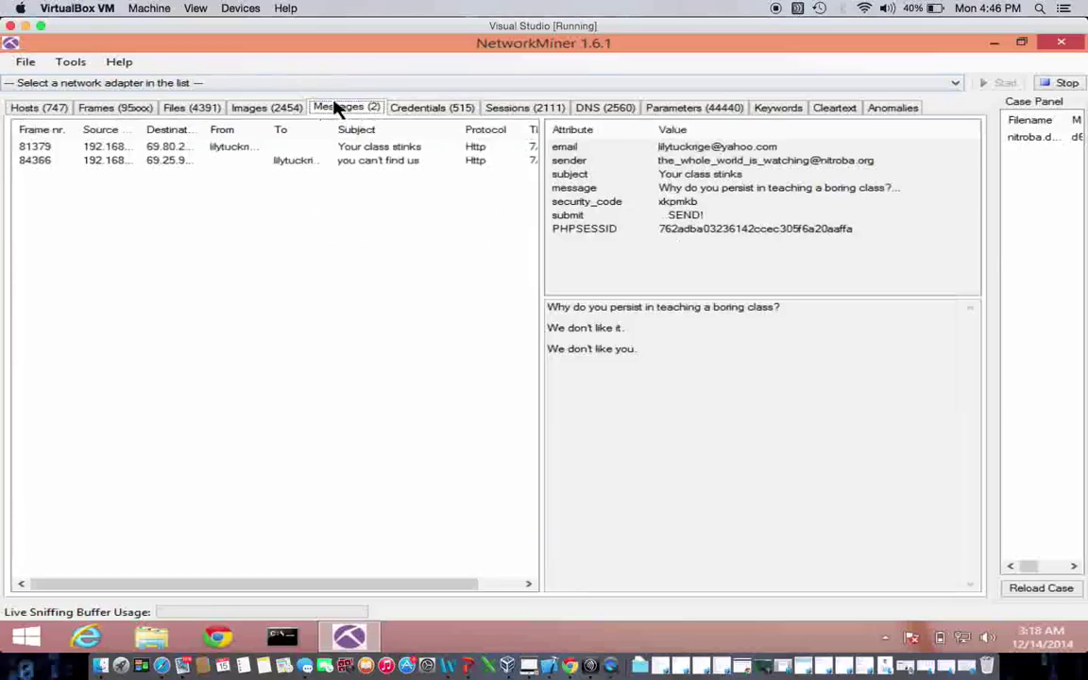
click(335, 163)
click(243, 149)
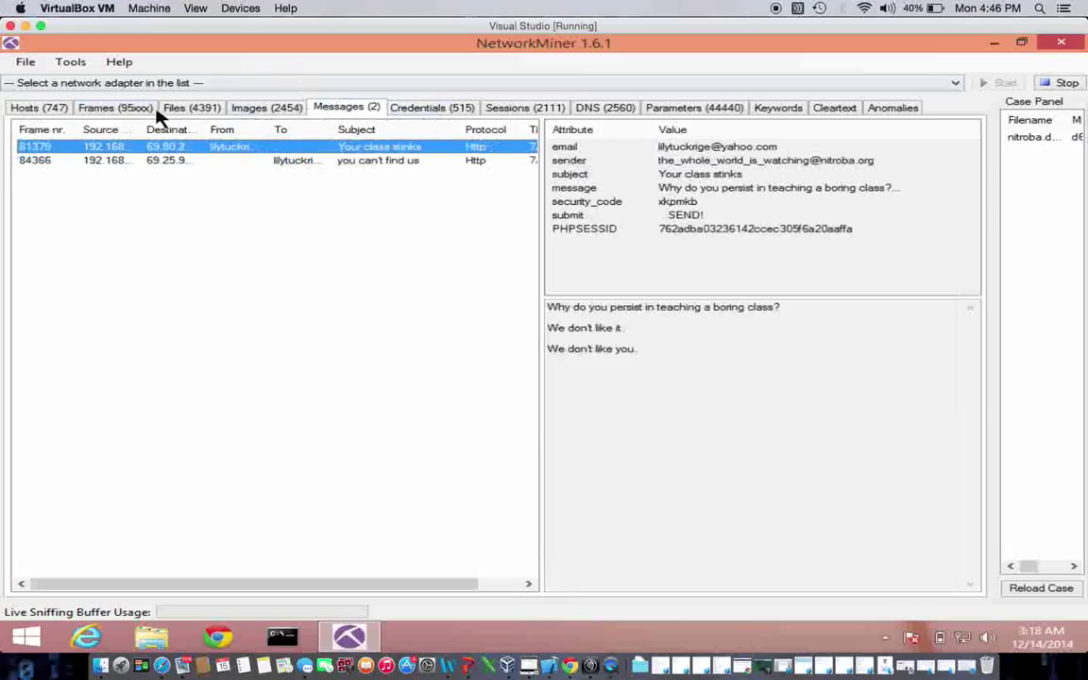
Select the coach keyword hit just above the first gmailchat entry and review the hits that follow it
click(785, 109)
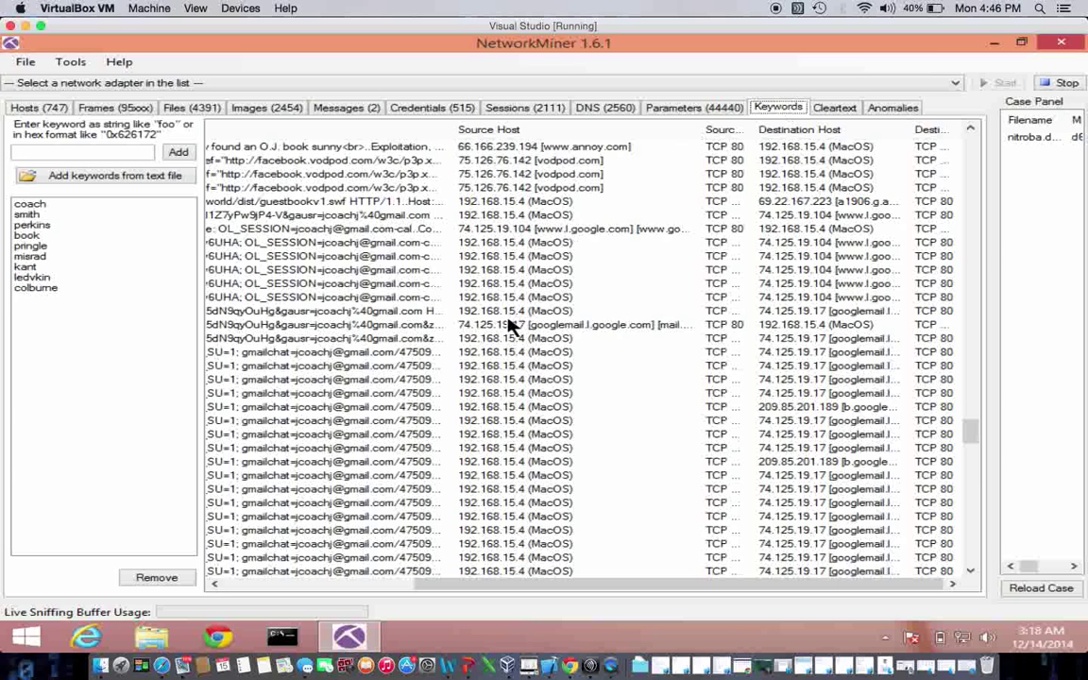
click(407, 340)
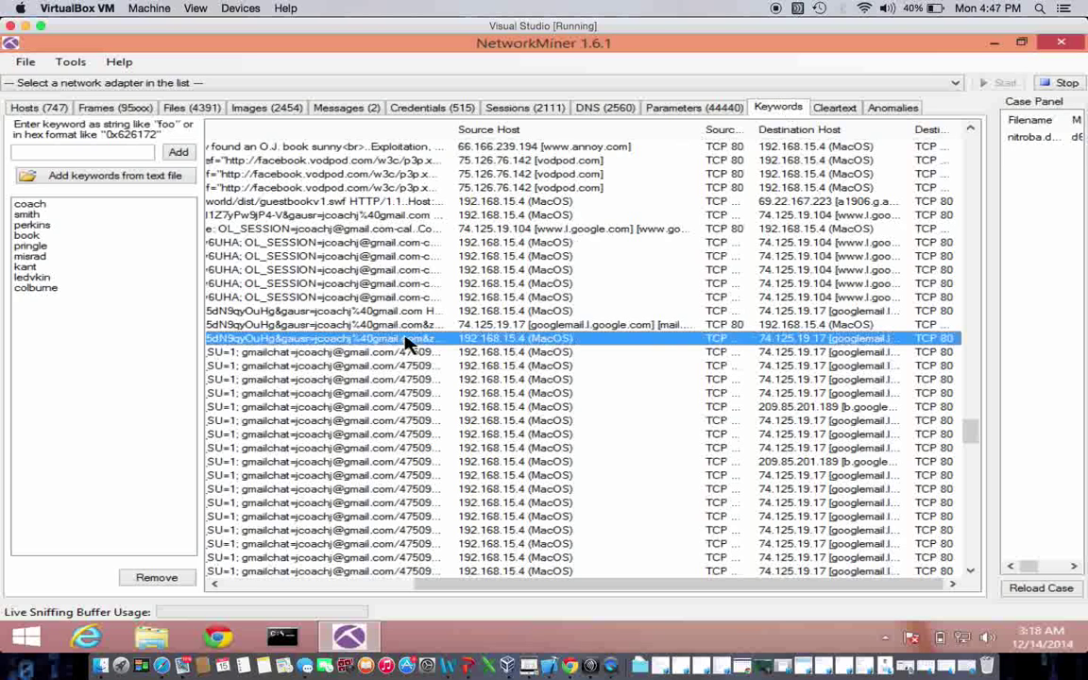
scroll(407, 343, down, 10)
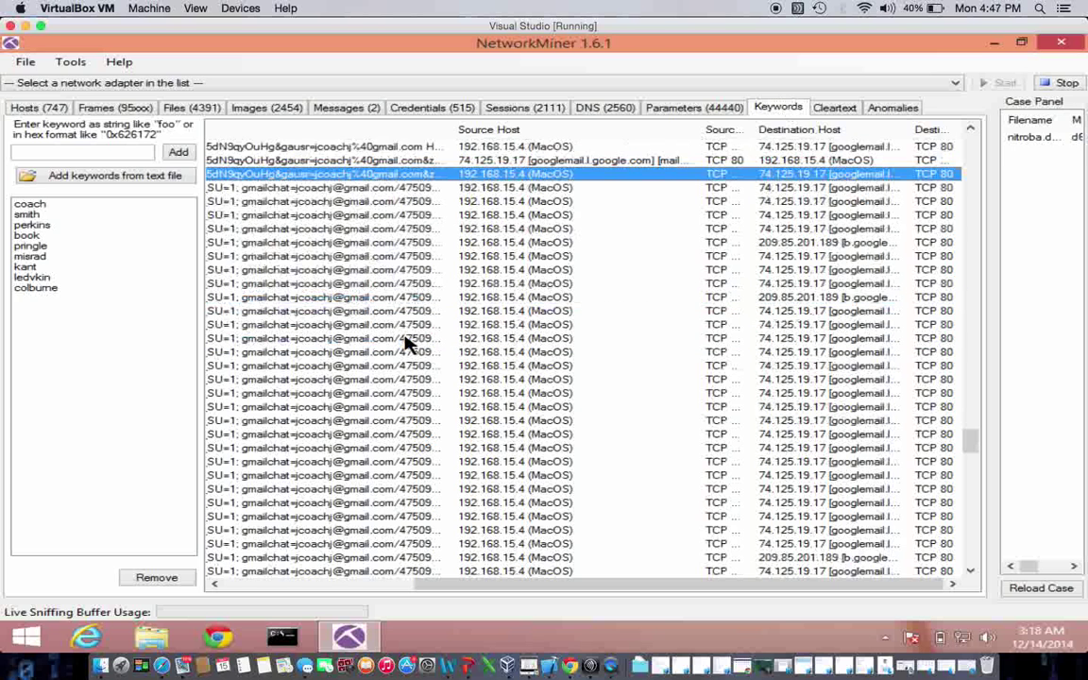
scroll(407, 343, down, 5)
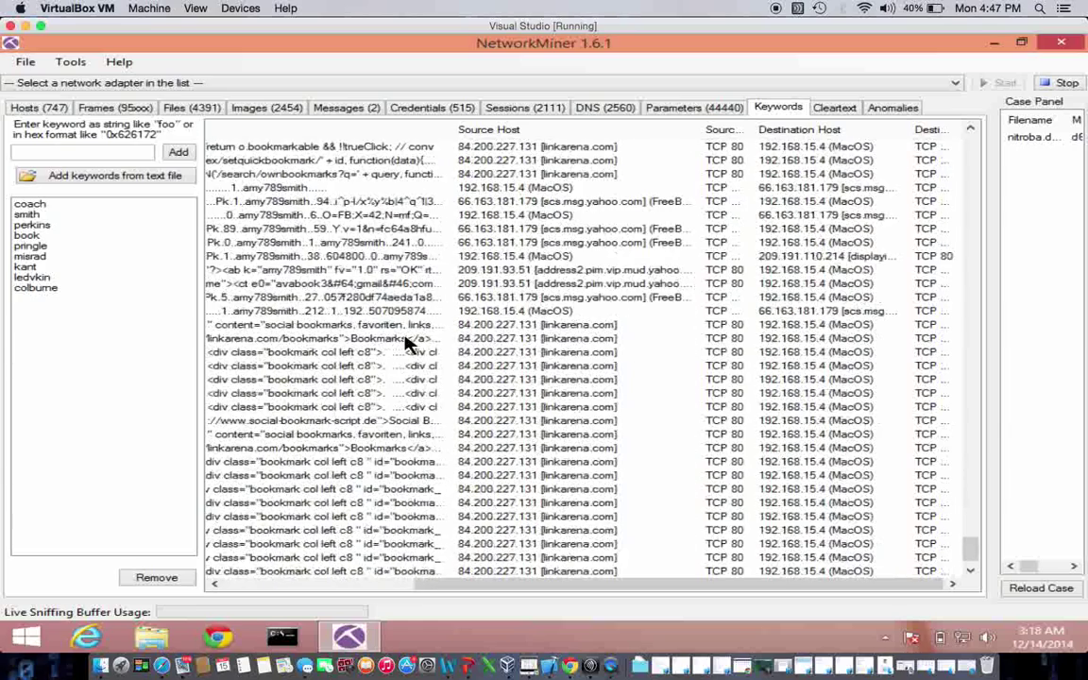
Review the keyword hits backwards to the earliest frame, checking their frame numbers, contexts and source hosts
scroll(407, 343, left, 5)
scroll(407, 343, up, 10)
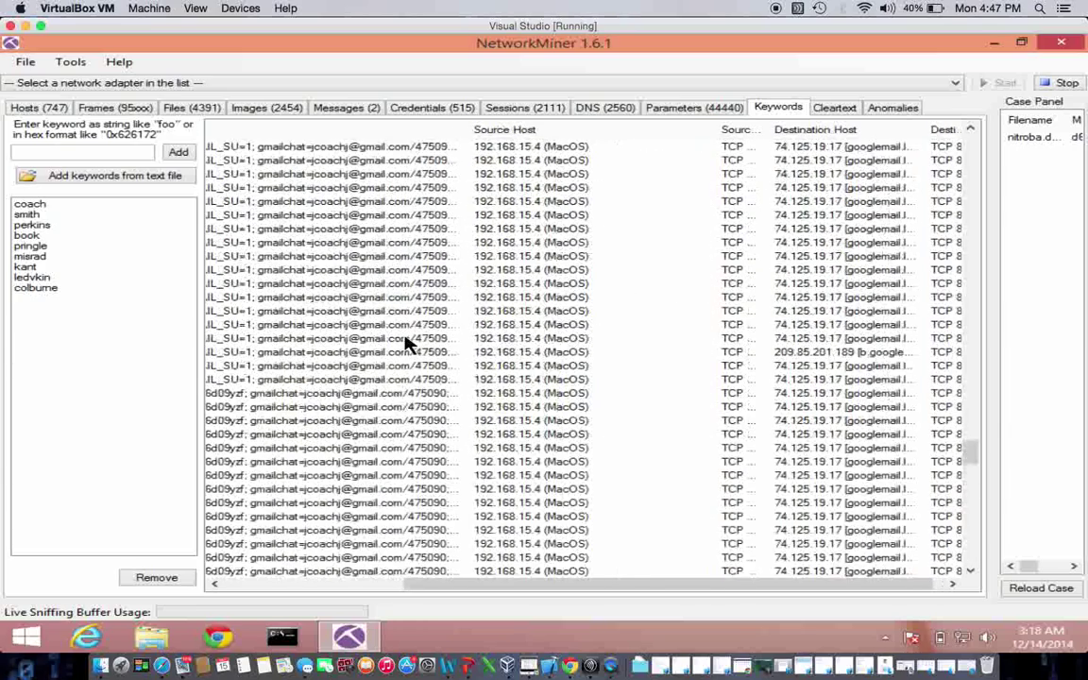
scroll(407, 343, up, 15)
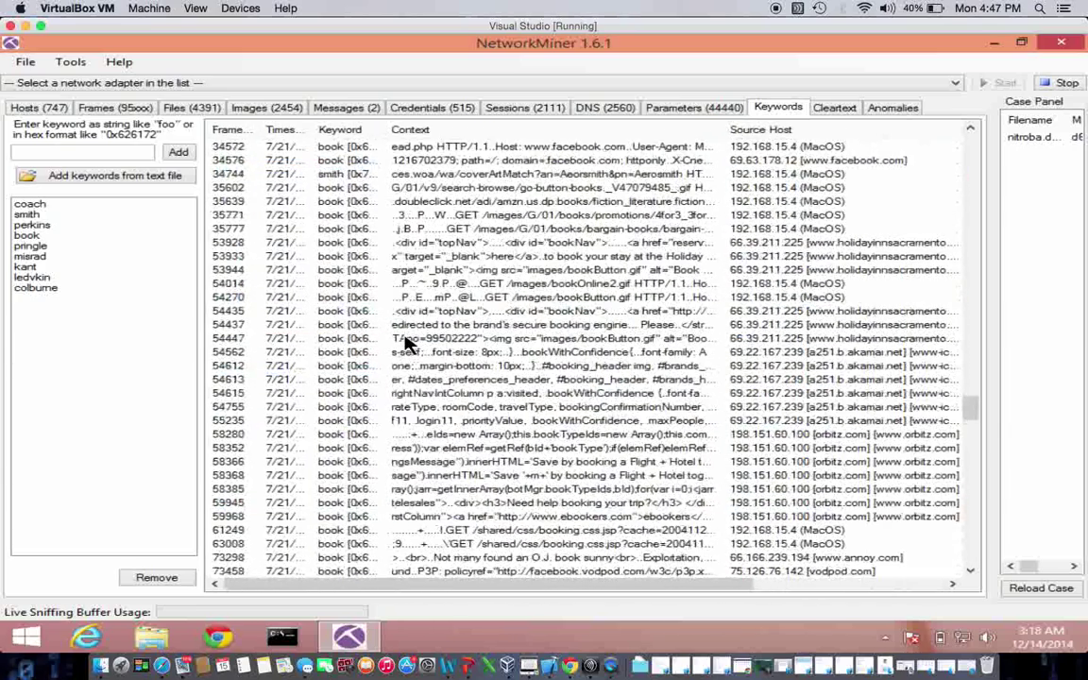
scroll(407, 343, up, 12)
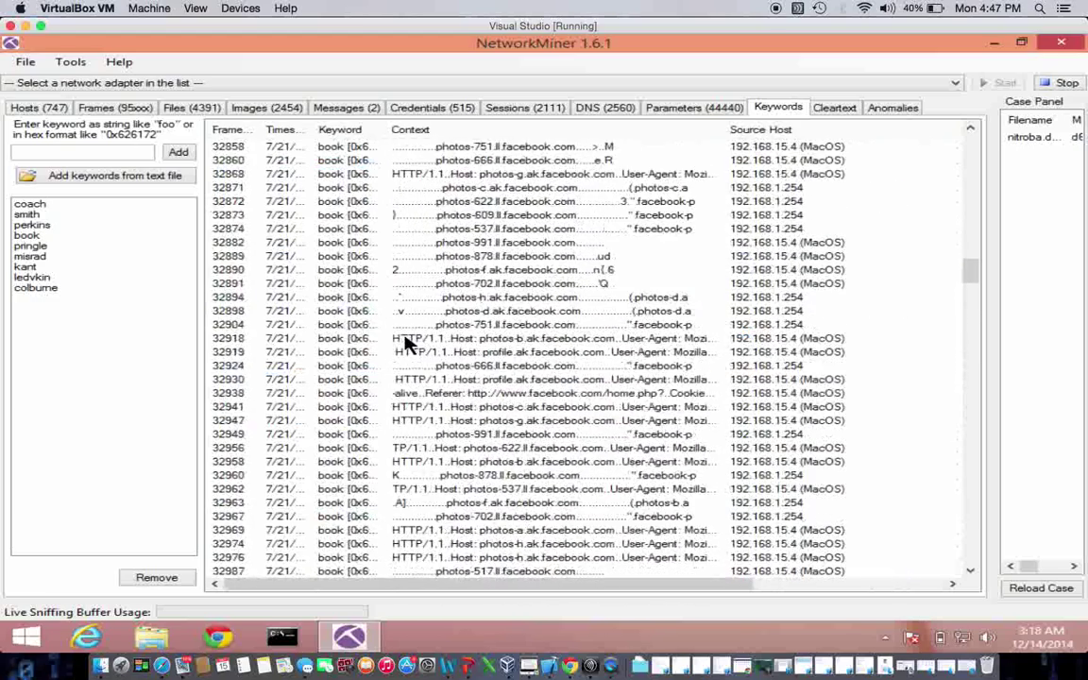
scroll(407, 343, up, 12)
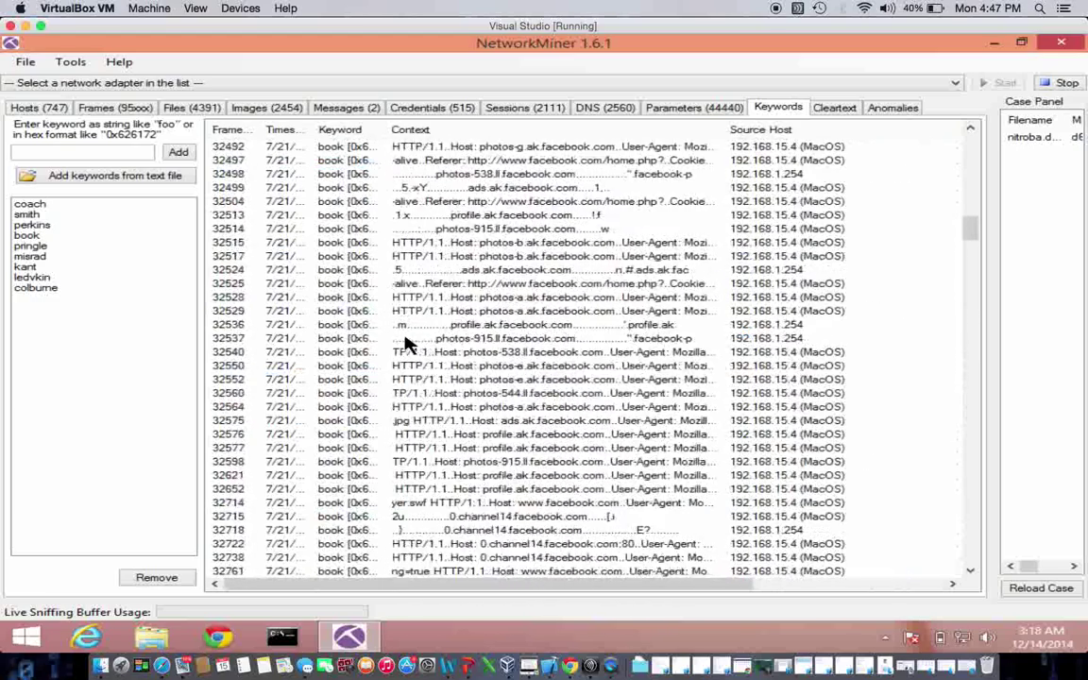
scroll(407, 343, up, 15)
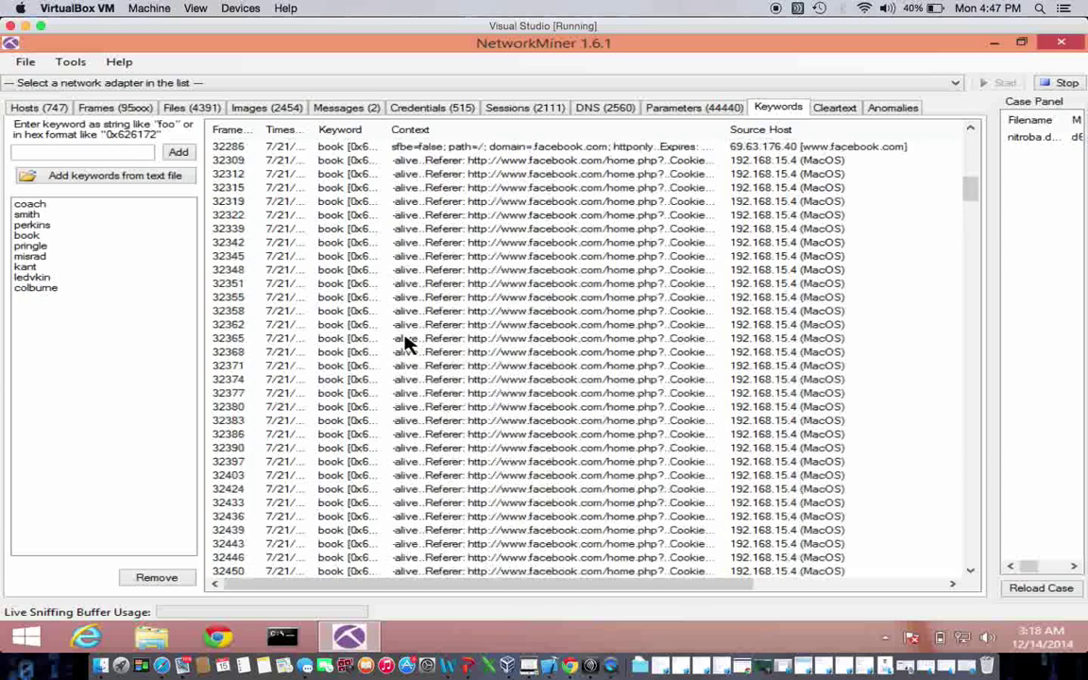
scroll(407, 343, up, 7)
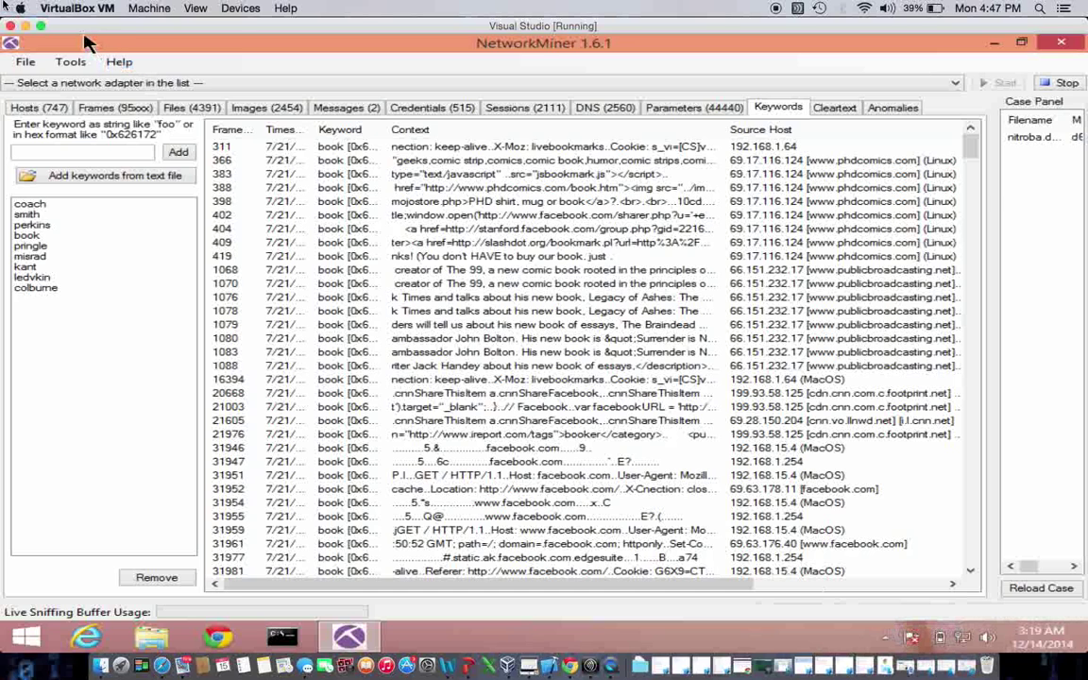
Minimize the virtual machine and switch to the PowerPoint presentation to show the References slide
click(26, 26)
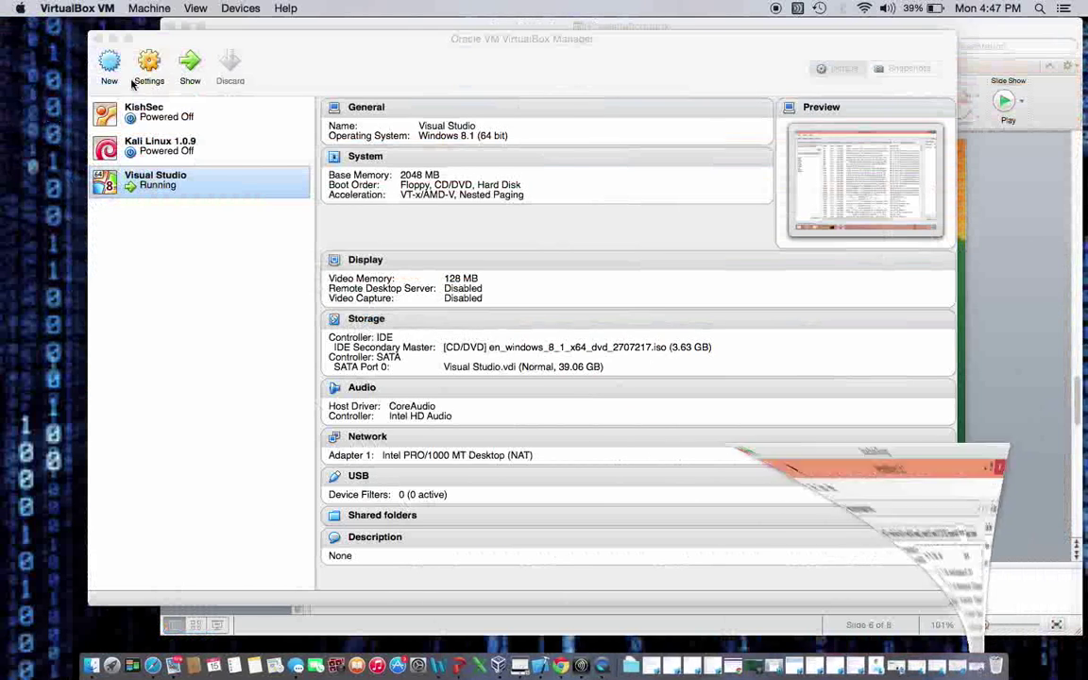
click(276, 631)
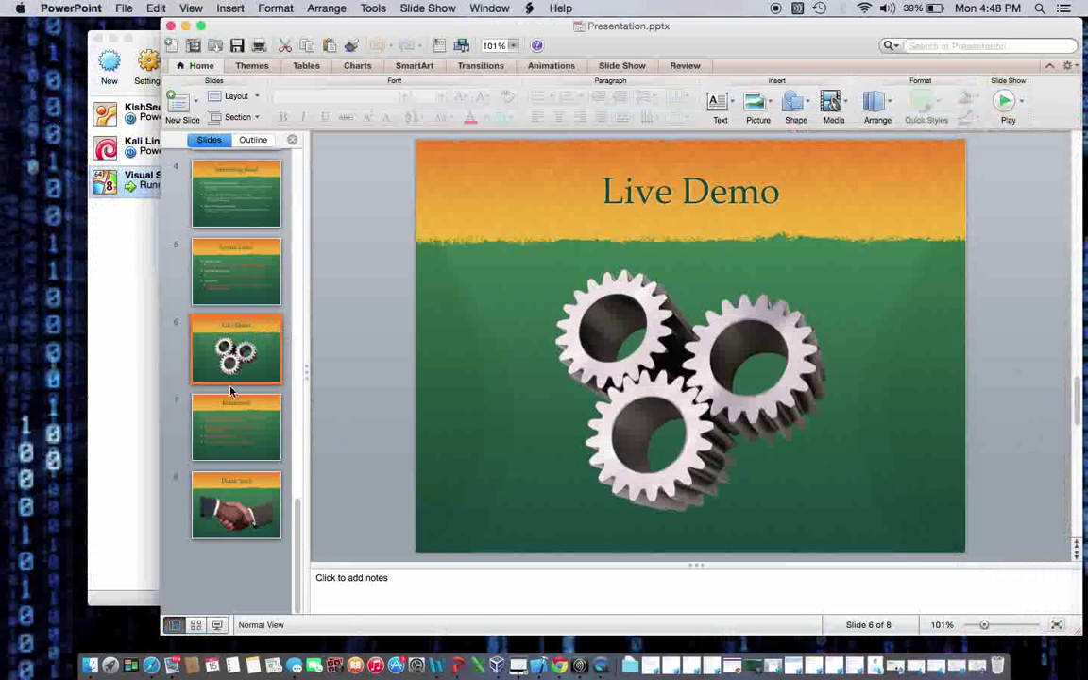
click(233, 421)
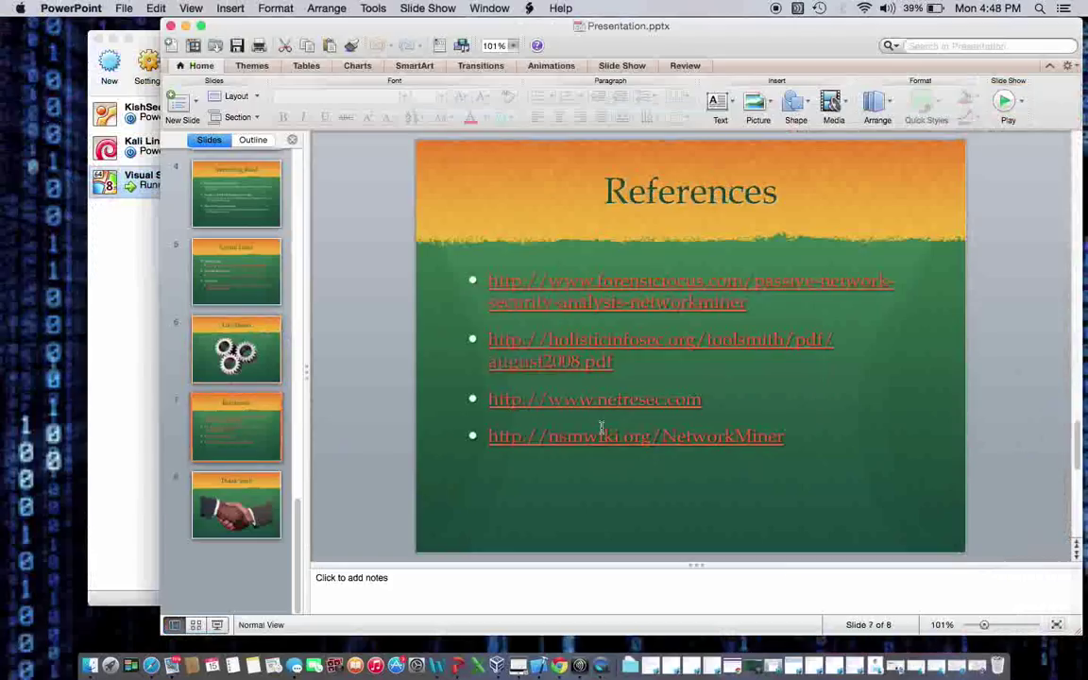